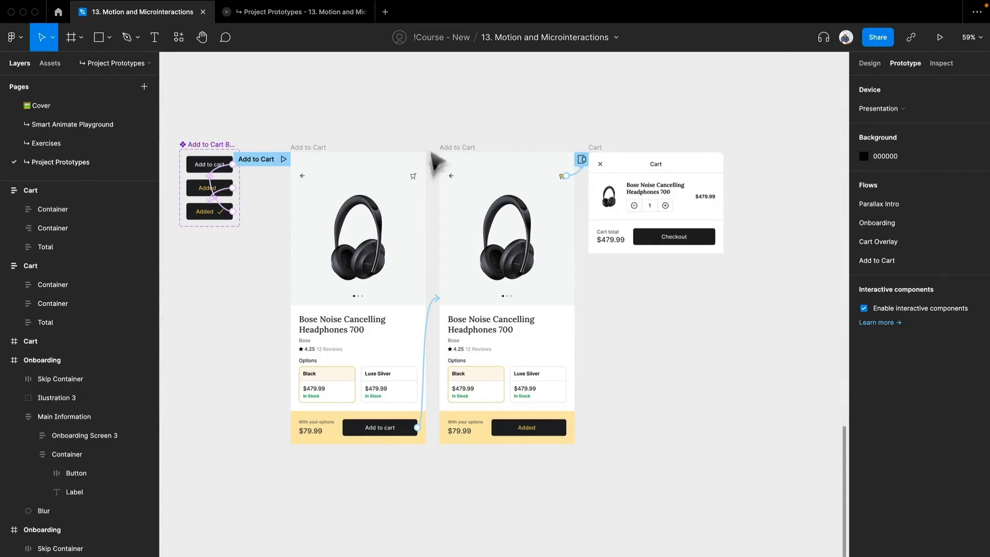
Examine the prototype interactions linking the Default, Added and Added Check variants of the Add to Cart Button component.
left_click(448, 147)
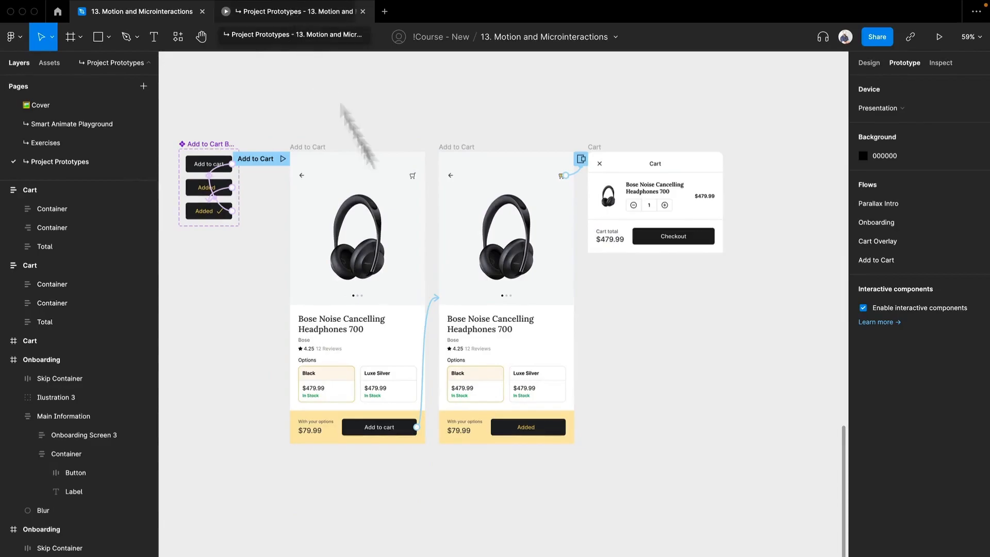
left_click(516, 384)
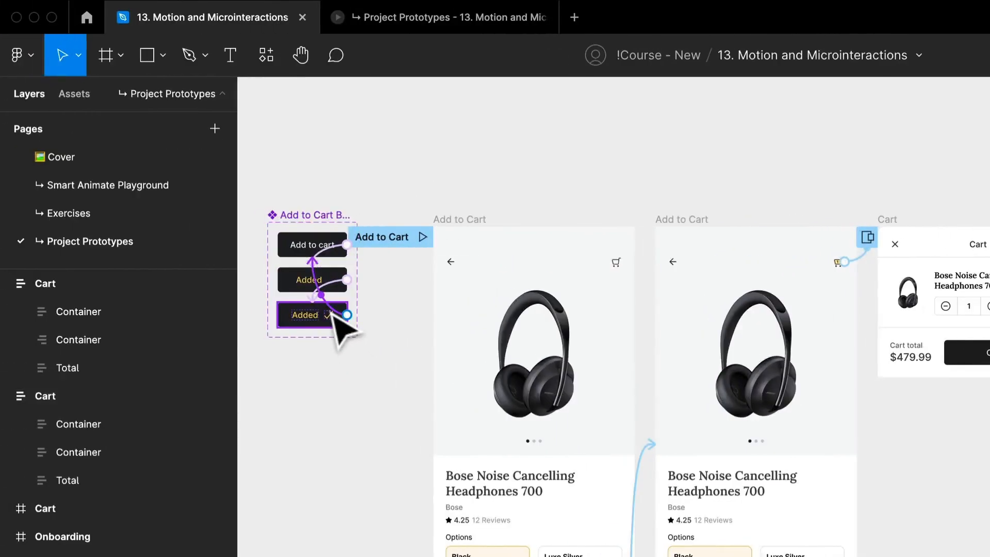
left_click(334, 315)
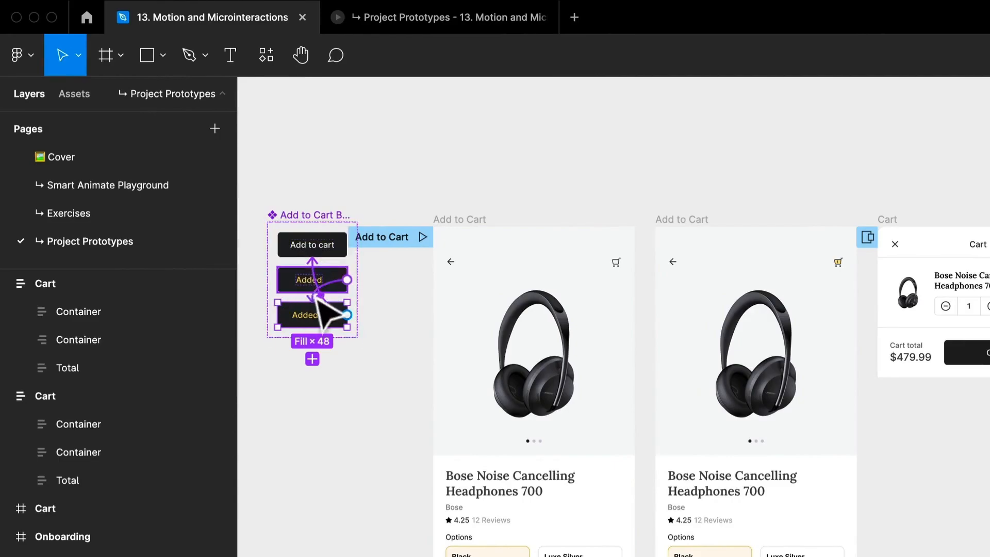
scroll(342, 316, "up", 3)
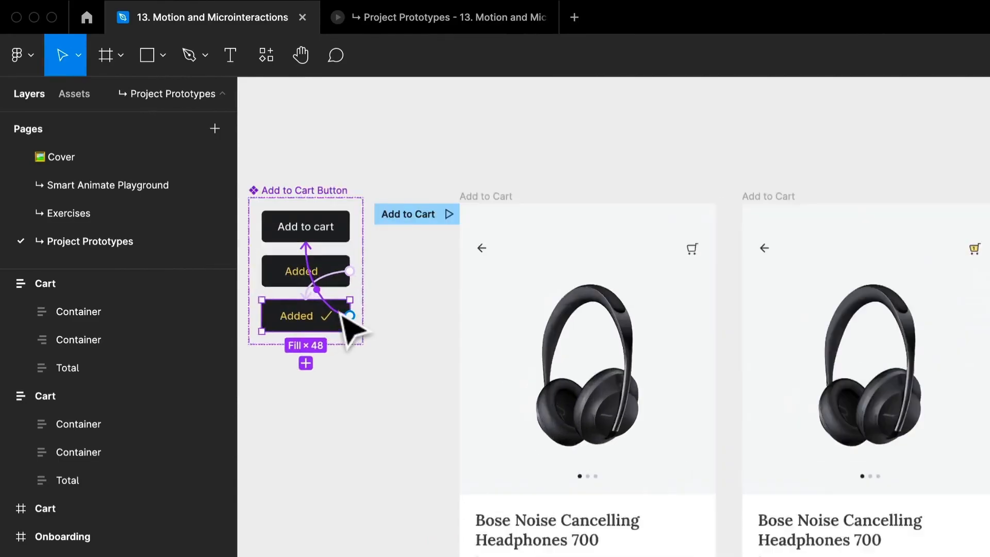
left_click(342, 312)
scroll(338, 212, "up", 5)
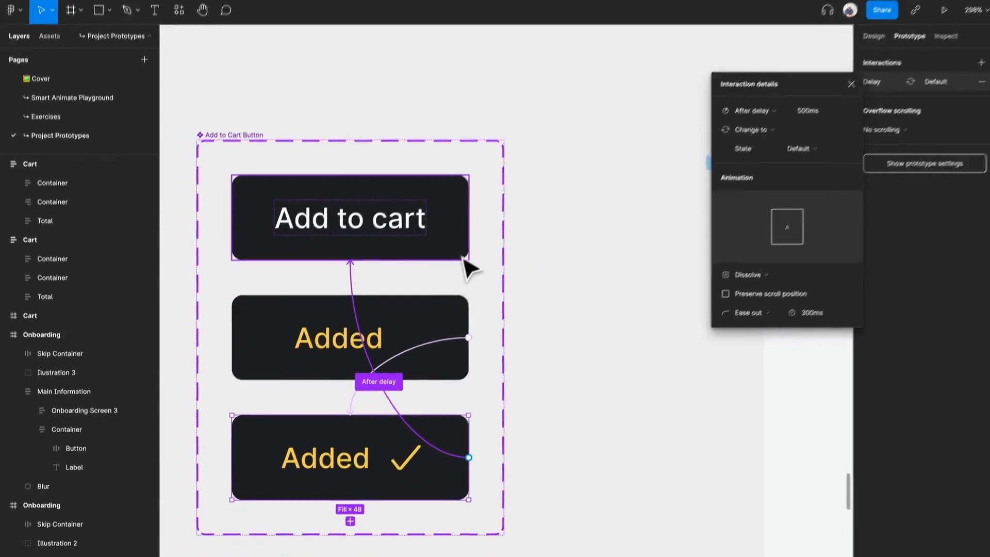
left_click(463, 257)
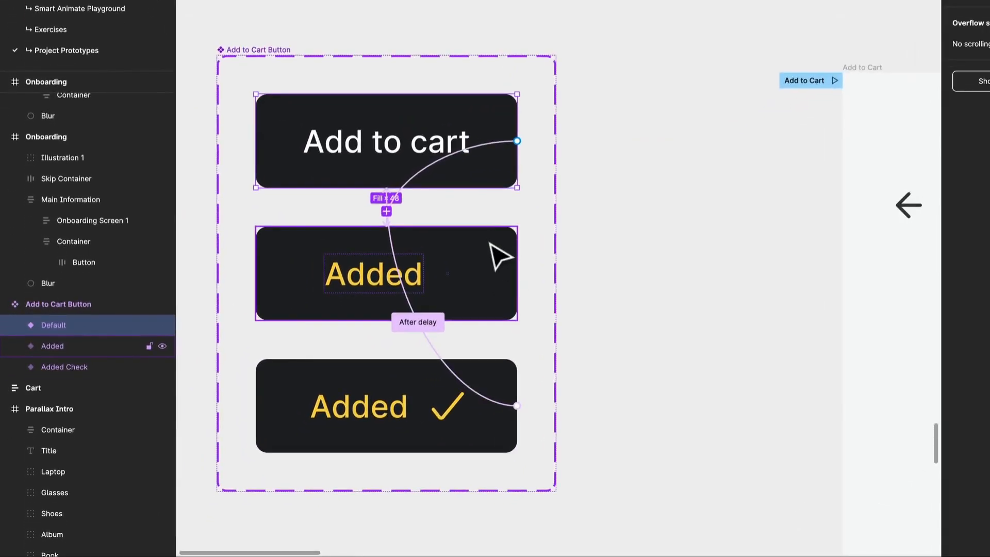
right_click(488, 146)
left_click(503, 137)
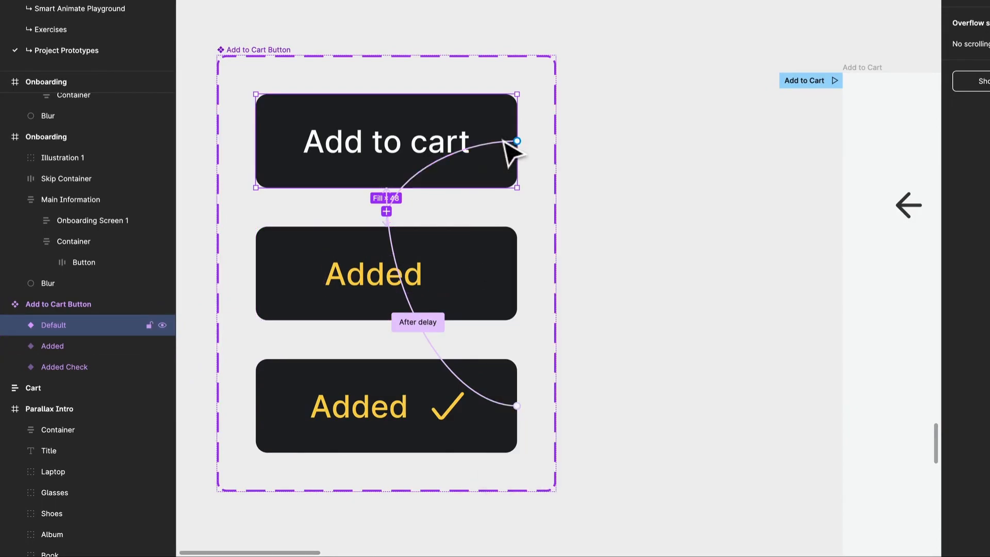
left_click(446, 272)
left_click(472, 403)
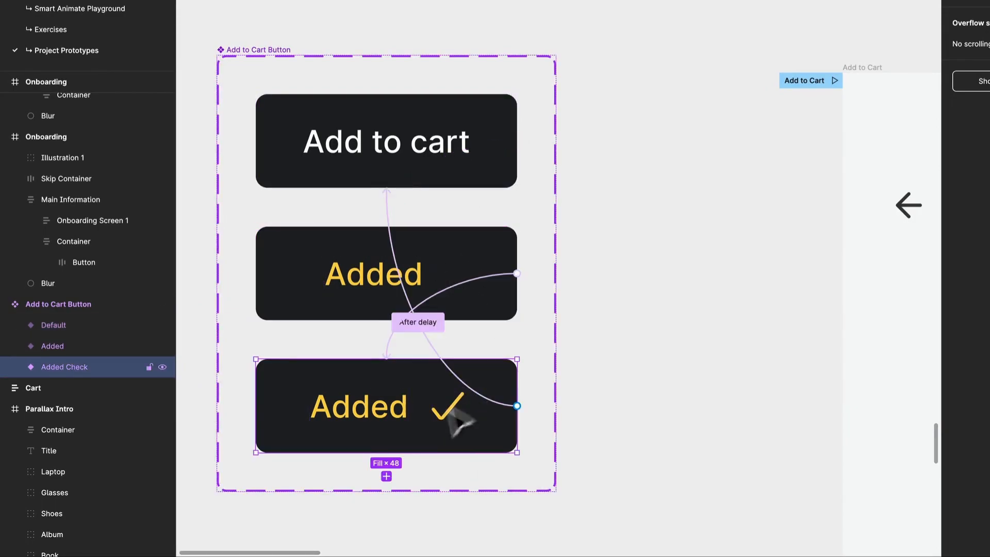
Preview the Add to Cart flow in the prototype, adding the headphones and opening and dismissing the cart overlay.
left_click(334, 15)
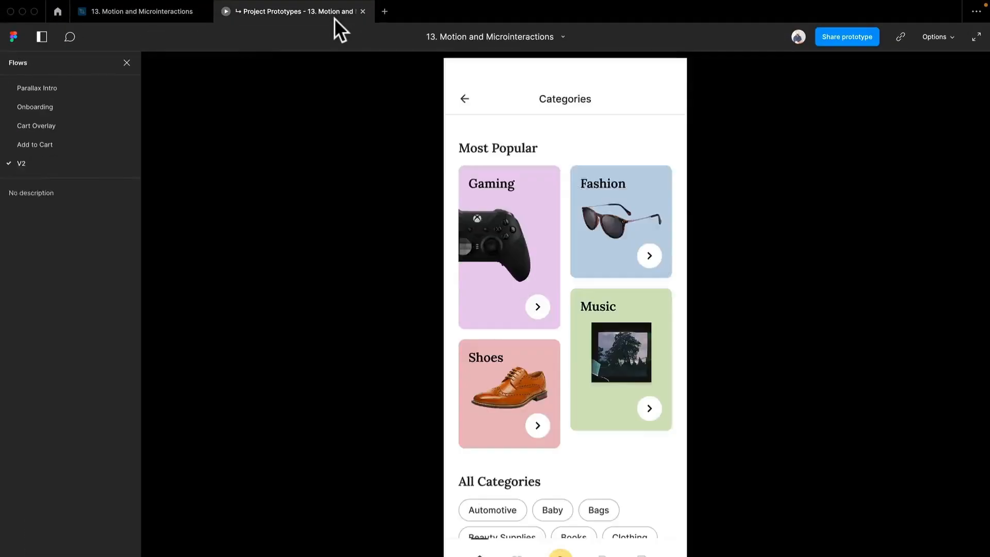
left_click(52, 146)
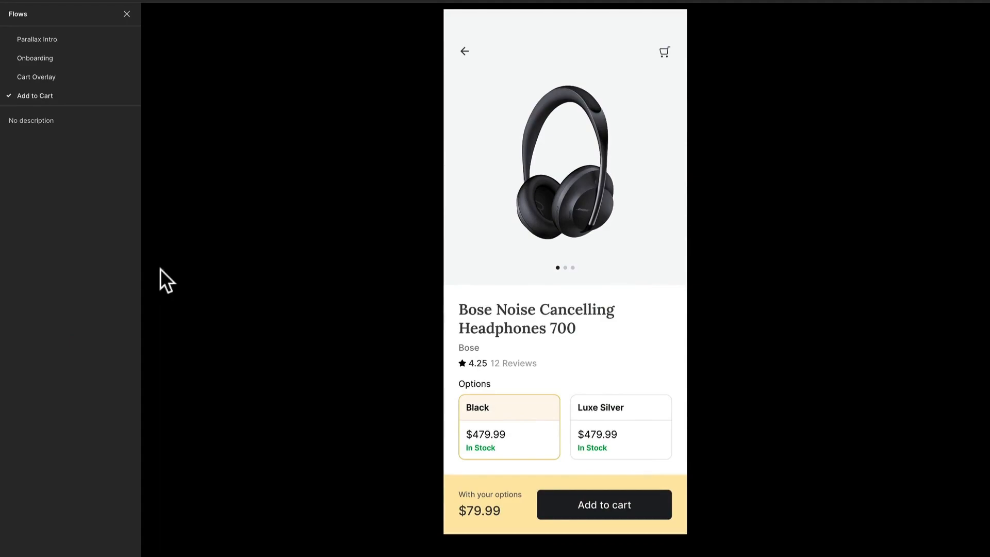
left_click(634, 515)
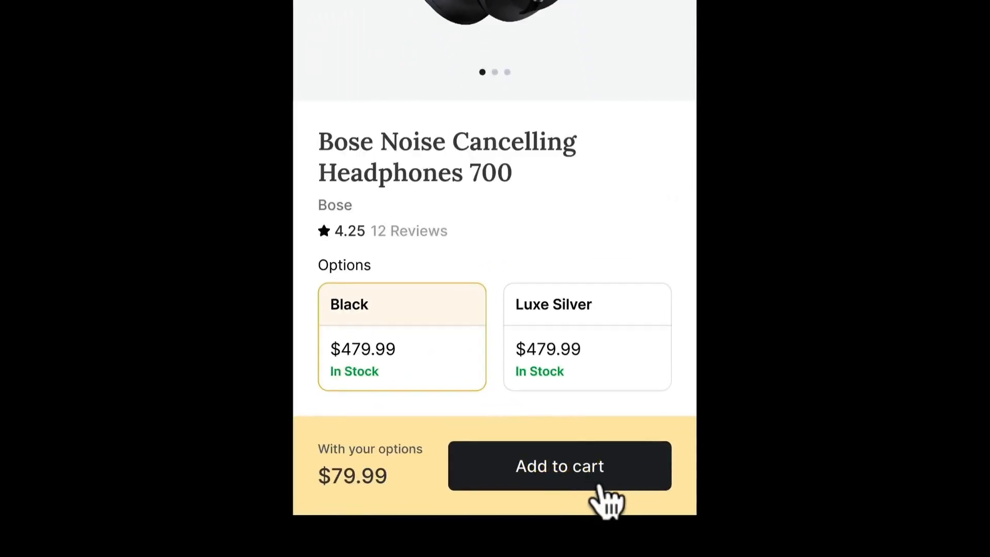
left_click(601, 487)
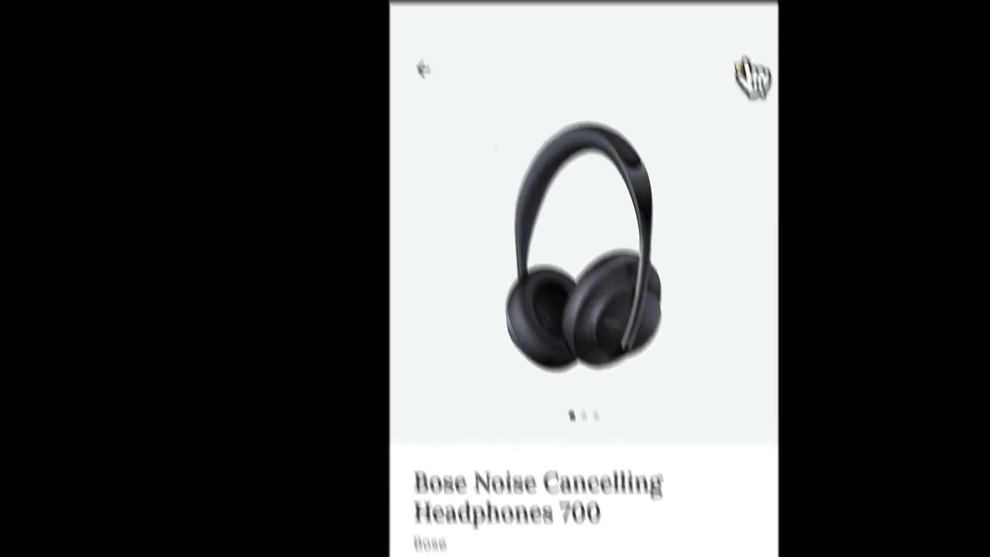
left_click(744, 66)
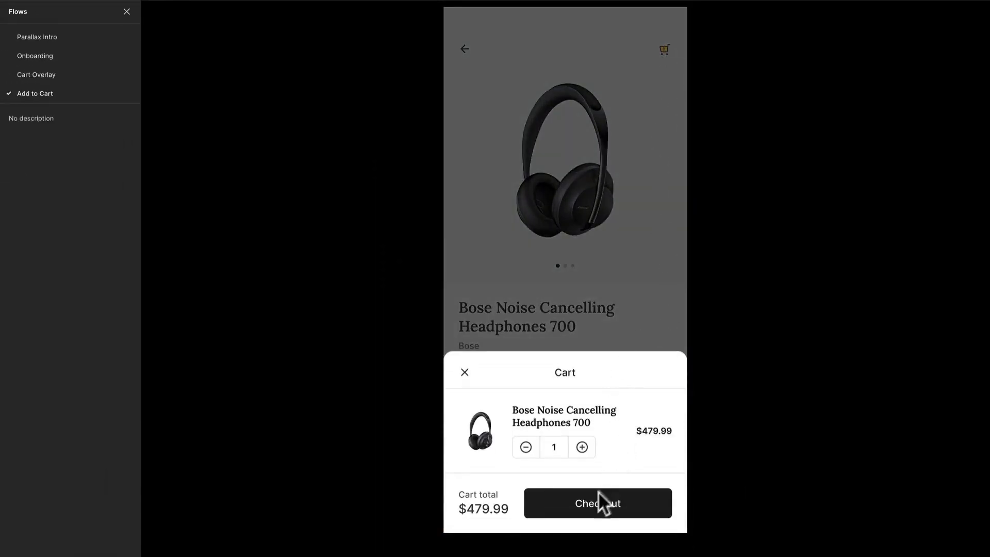
left_click(589, 281)
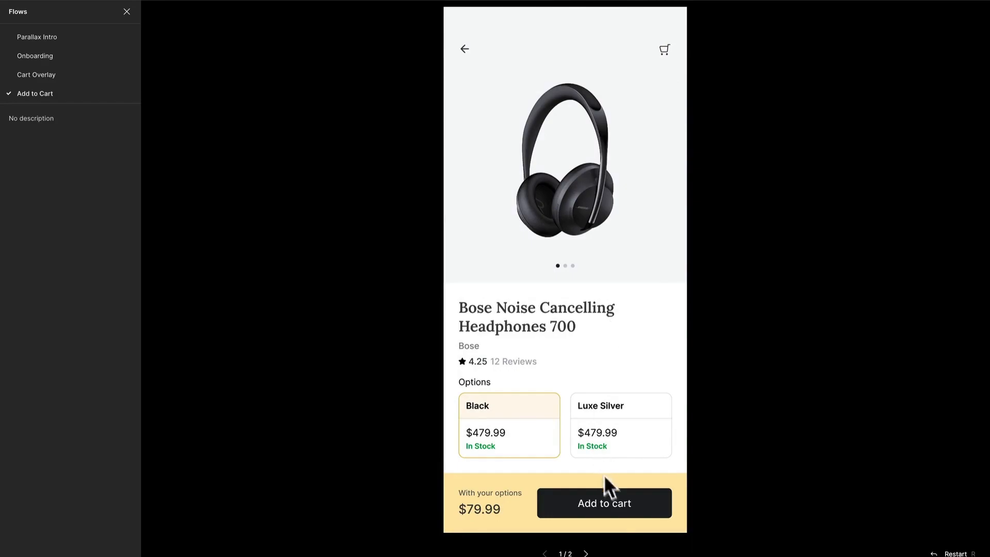
left_click(621, 510)
Return to the design file and examine the connections between the two Add to Cart screens and the Cart frame.
left_click(149, 15)
scroll(486, 353, "down", 10)
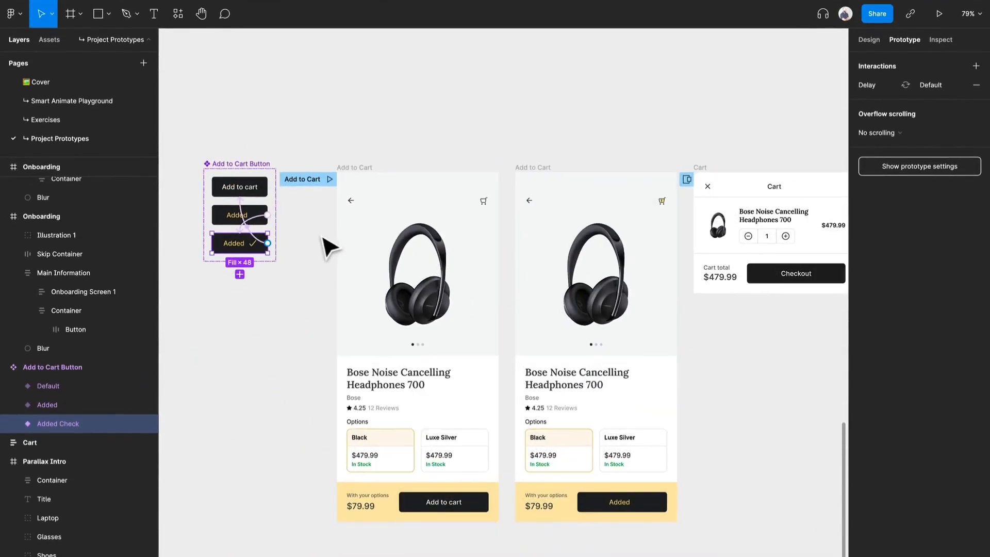
left_click(355, 168)
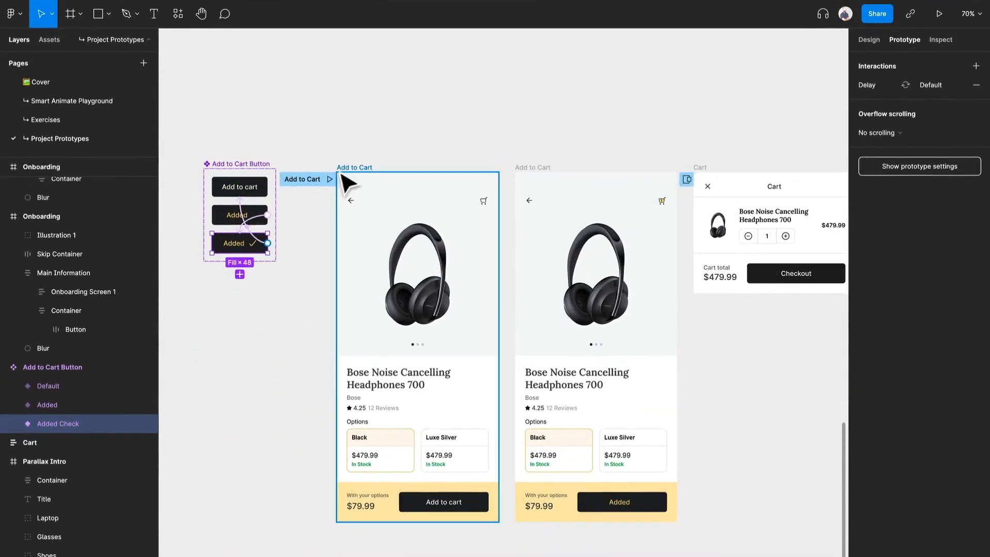
scroll(392, 196, "down", 3)
scroll(392, 196, "right", 3)
left_click(397, 164, "shift")
mouse_move(412, 286)
left_mouse_down()
mouse_move(454, 316)
mouse_move(890, 305)
mouse_move(864, 292)
mouse_move(419, 283)
left_mouse_up()
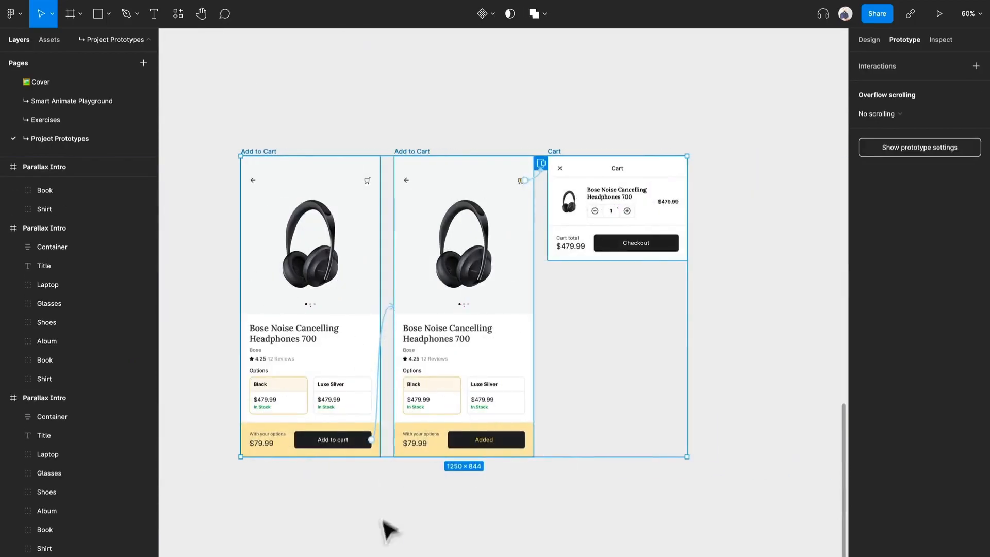
left_click(386, 331)
left_click(387, 315)
key("Escape")
left_click(503, 83)
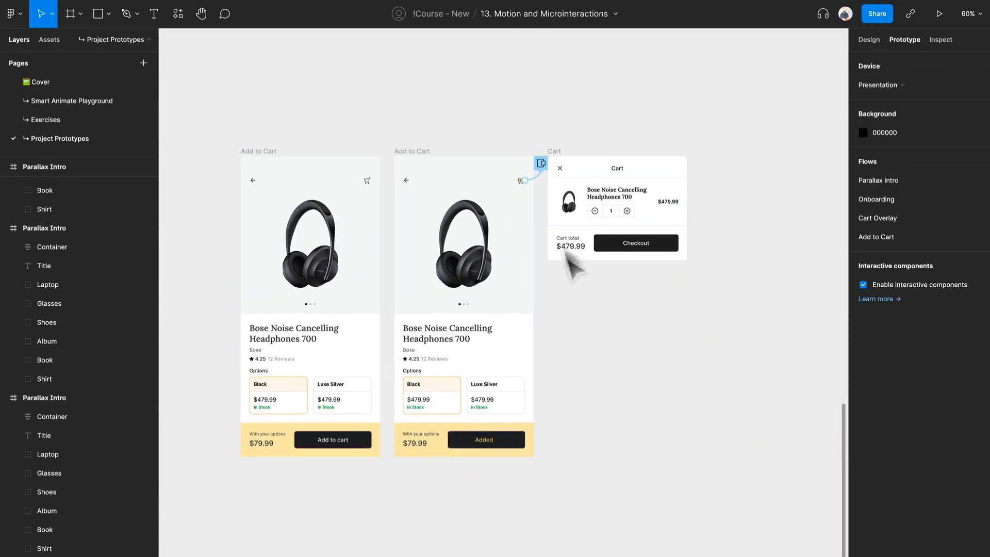
scroll(545, 190, "up", 3)
left_click(538, 173)
key("Escape")
left_click(441, 104)
Expand the Default and Added variants of the Add to Cart Button and examine their Interface Validation Check layers.
scroll(429, 372, "down", 3)
left_click_drag(320, 394, 561, 266)
left_click_drag(306, 178, 690, 340)
left_click_drag(259, 357, 658, 312)
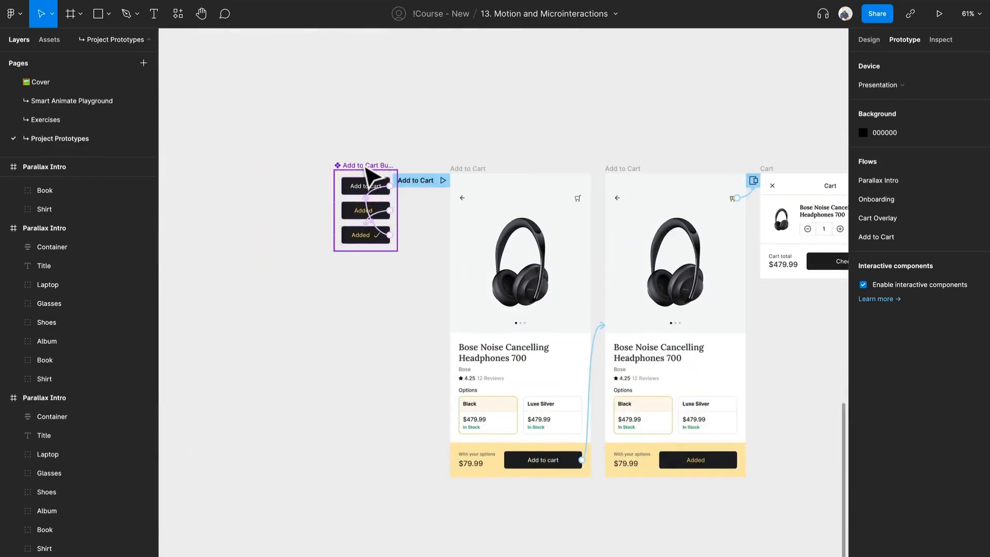
scroll(370, 185, "up", 8)
left_click(425, 190)
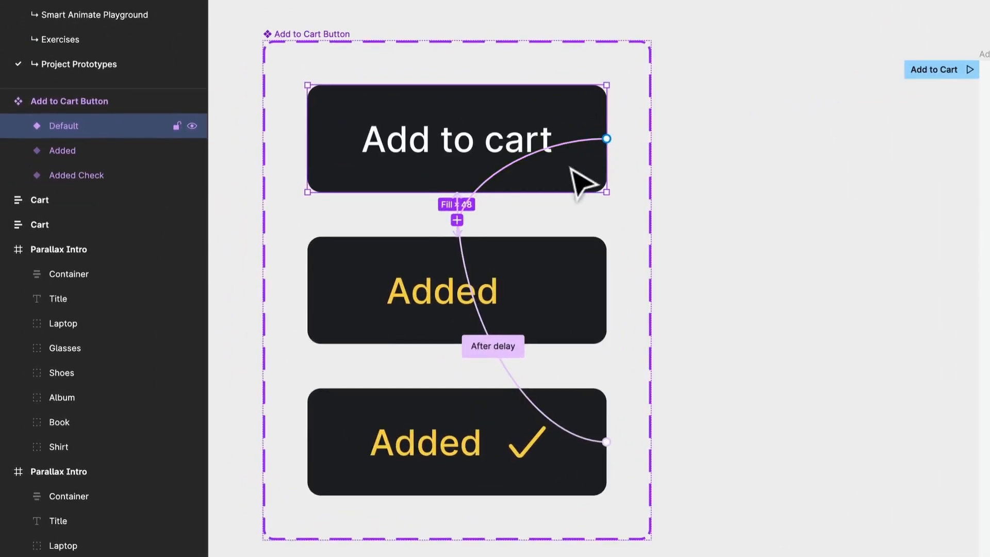
left_click(18, 125)
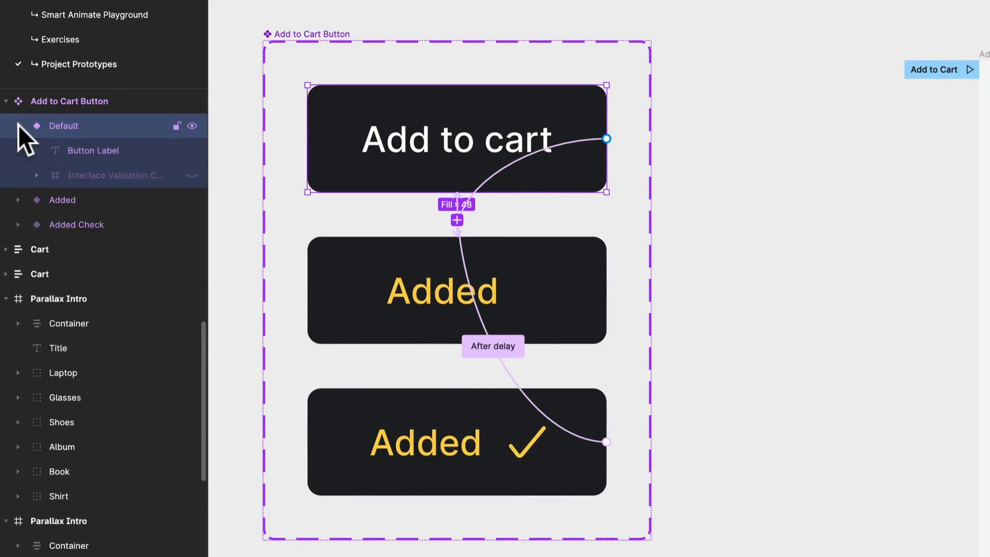
left_click(147, 175)
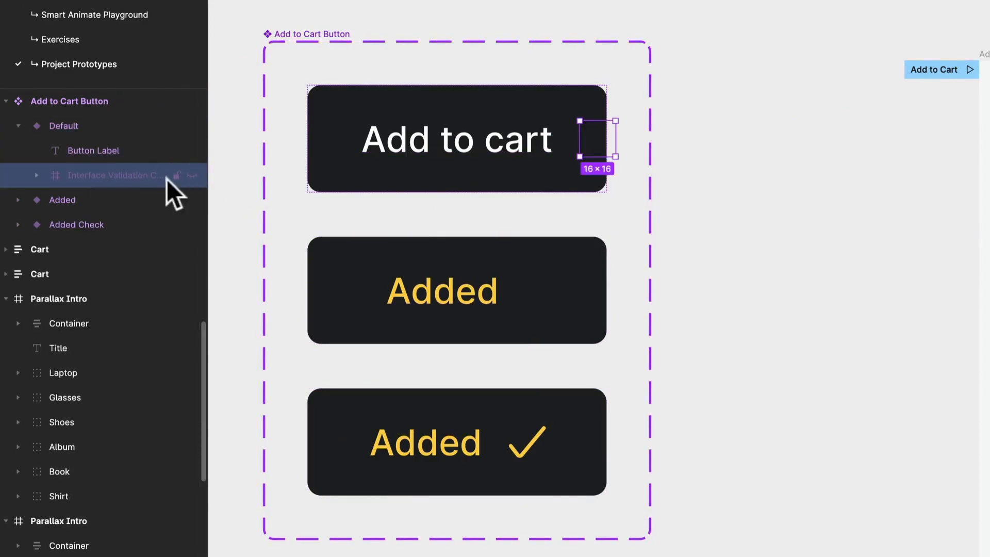
left_click(18, 199)
left_click(127, 249)
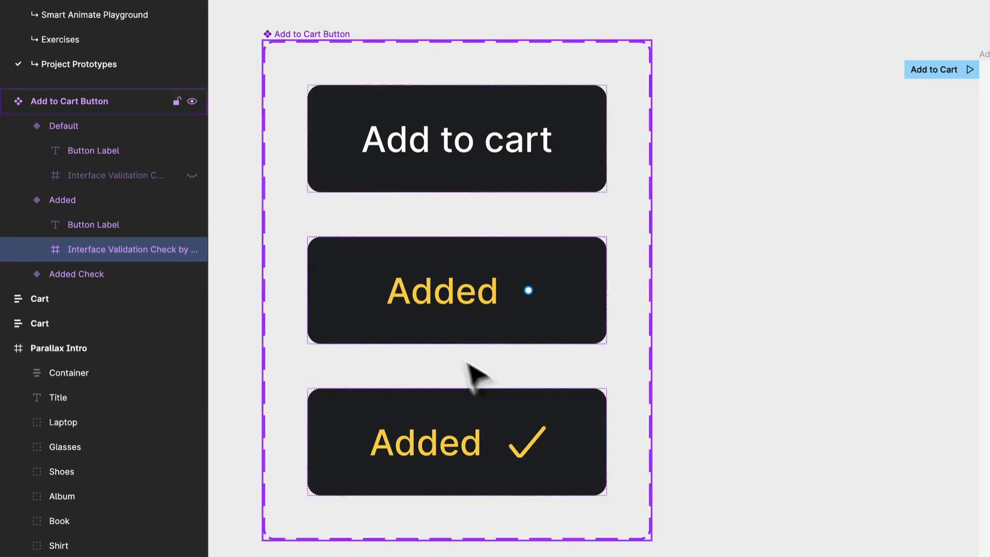
scroll(452, 322, "down", 5)
scroll(608, 343, "right", 15)
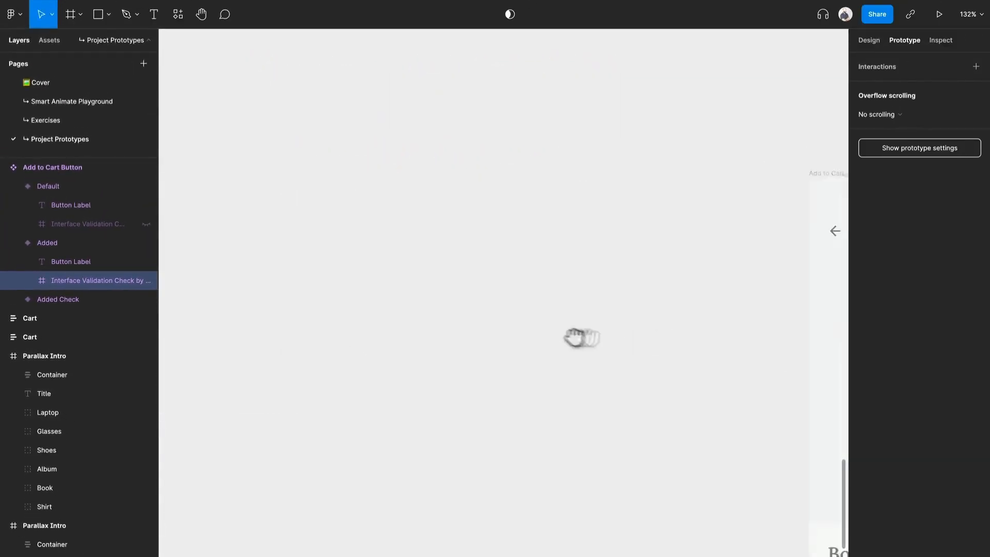
scroll(574, 337, "down", 3)
scroll(525, 327, "right", 4)
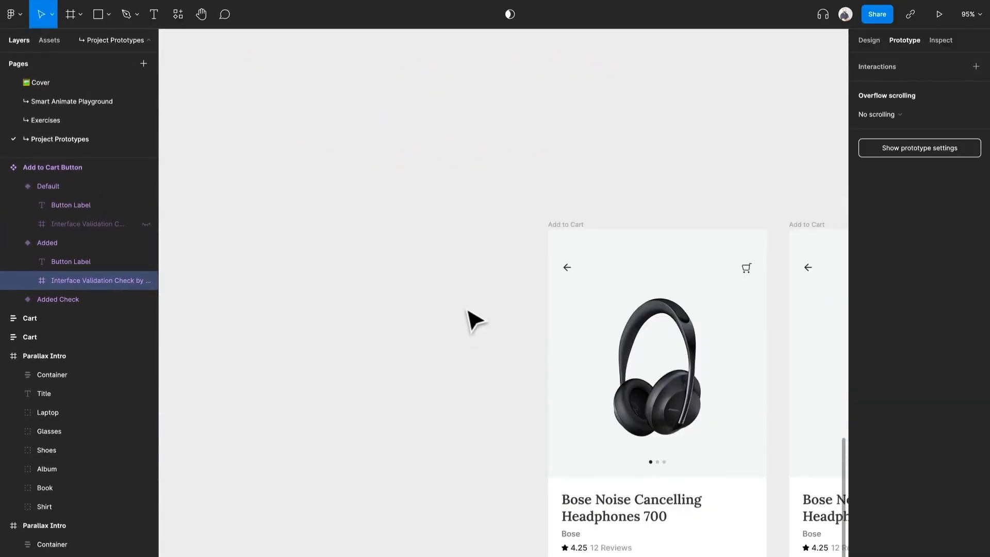
scroll(467, 312, "up", 5)
key("t")
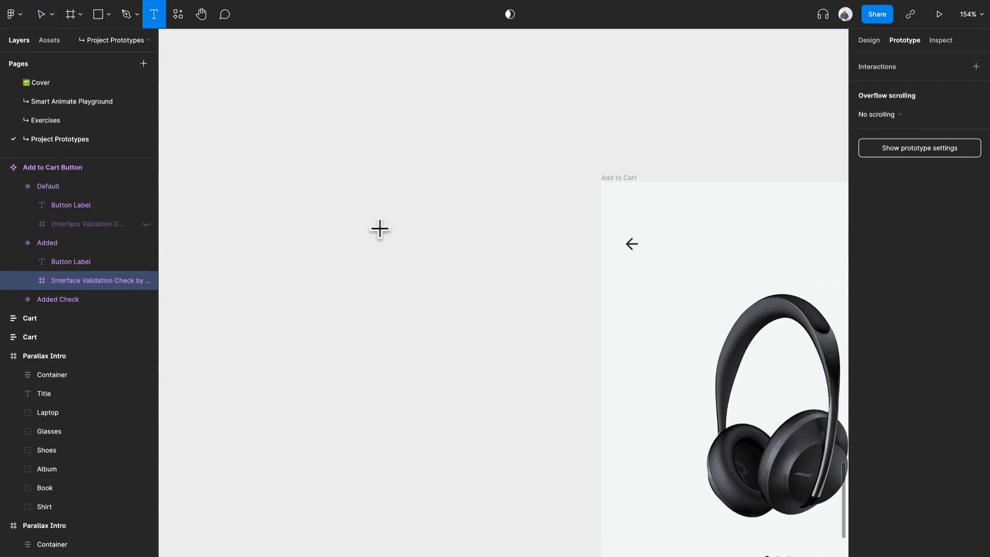
left_click(379, 231)
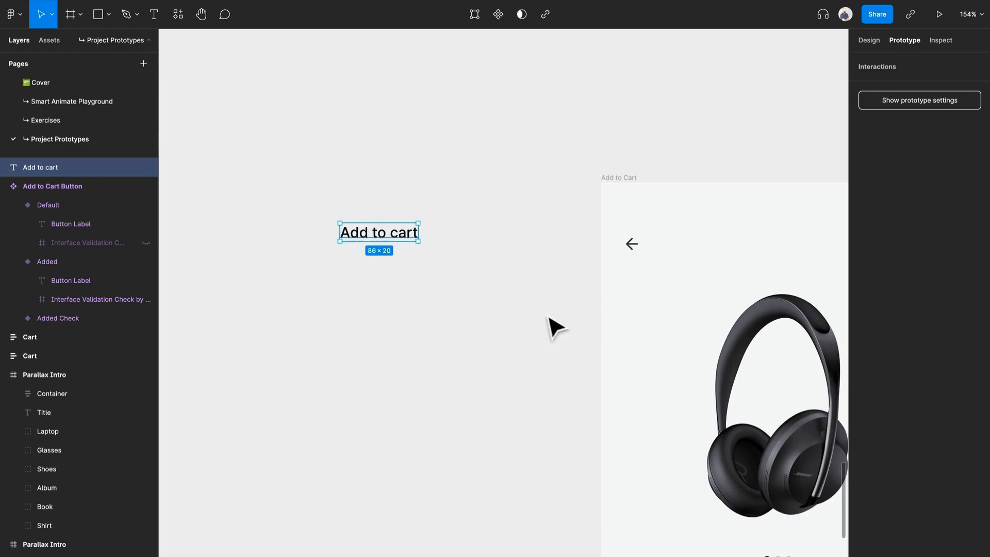
scroll(402, 370, "down", 5)
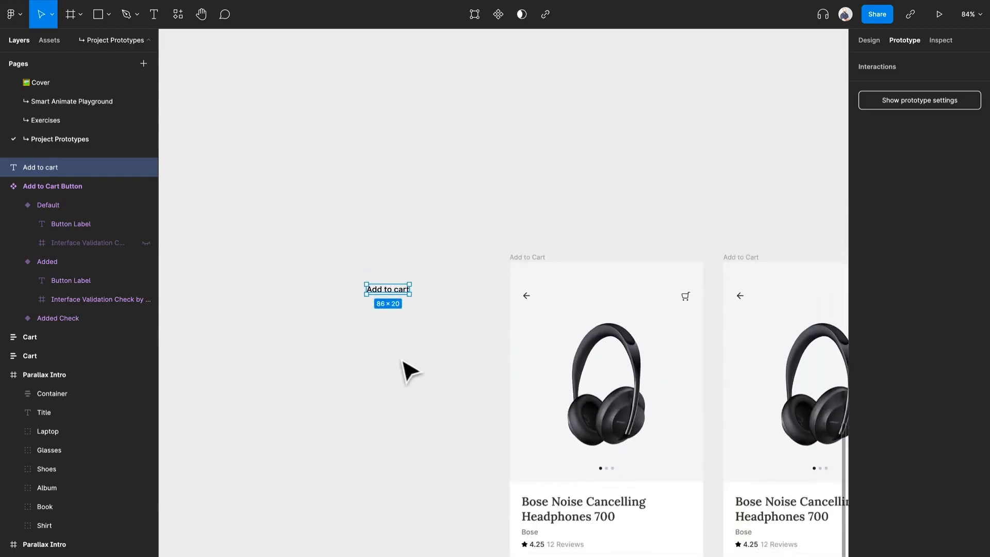
key("Delete")
Place a copy of the first product screen's Add to cart button on the empty canvas.
scroll(404, 365, "down", 2)
left_click_drag(331, 459, 383, 290)
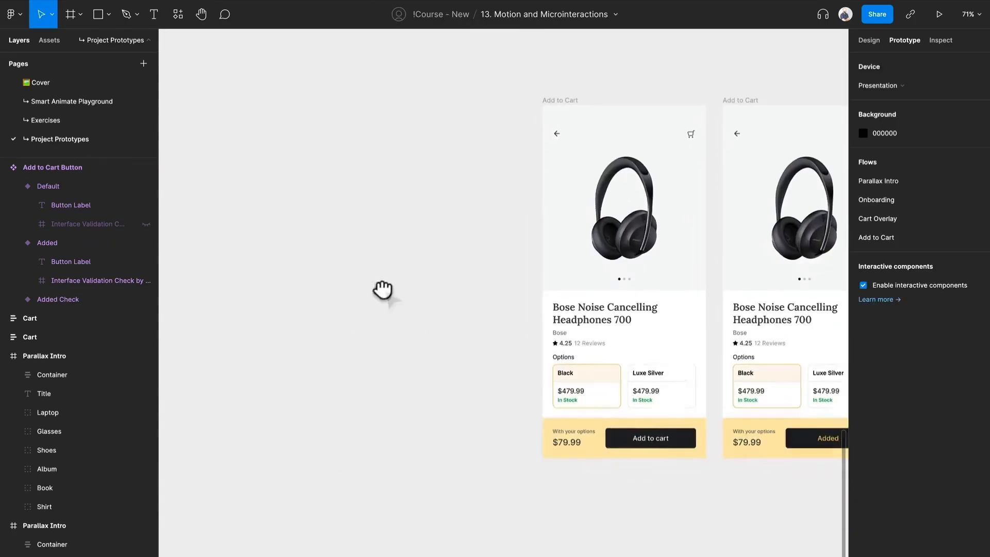
left_click(671, 447)
double_click(671, 447)
double_click(671, 447)
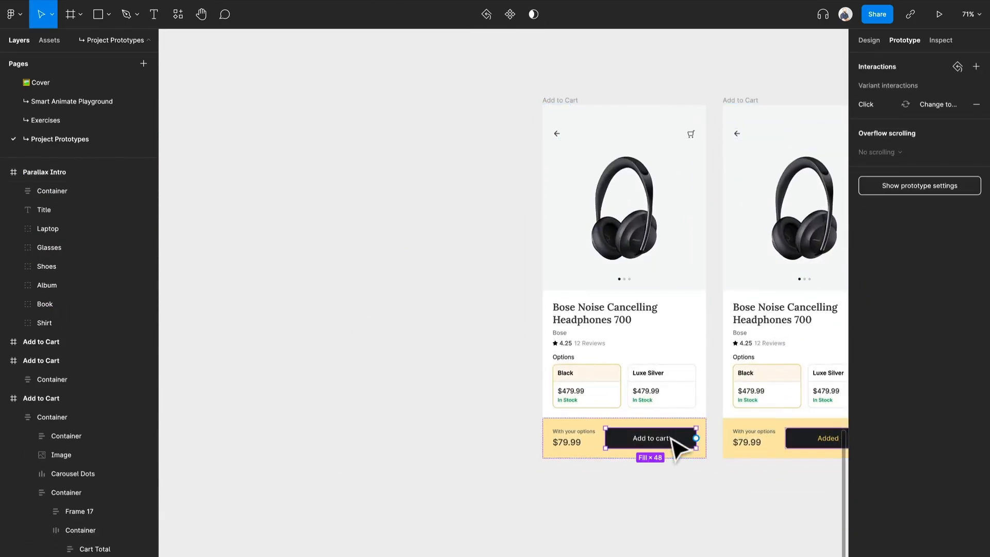
left_click_drag(546, 354, 650, 243)
scroll(460, 162, "up", 8)
Set the copied button's width to Hug contents and detach it from its component.
left_click(856, 40)
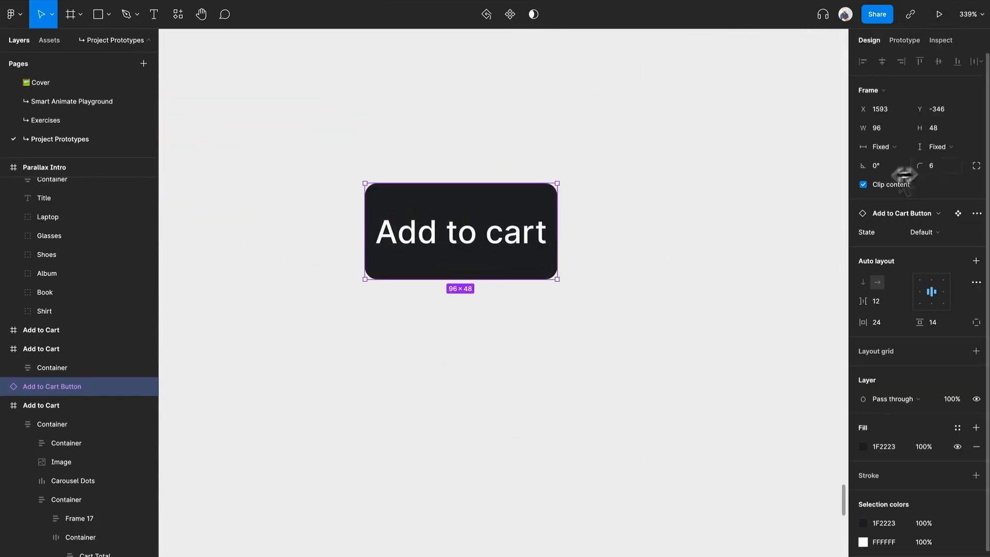
left_click(885, 150)
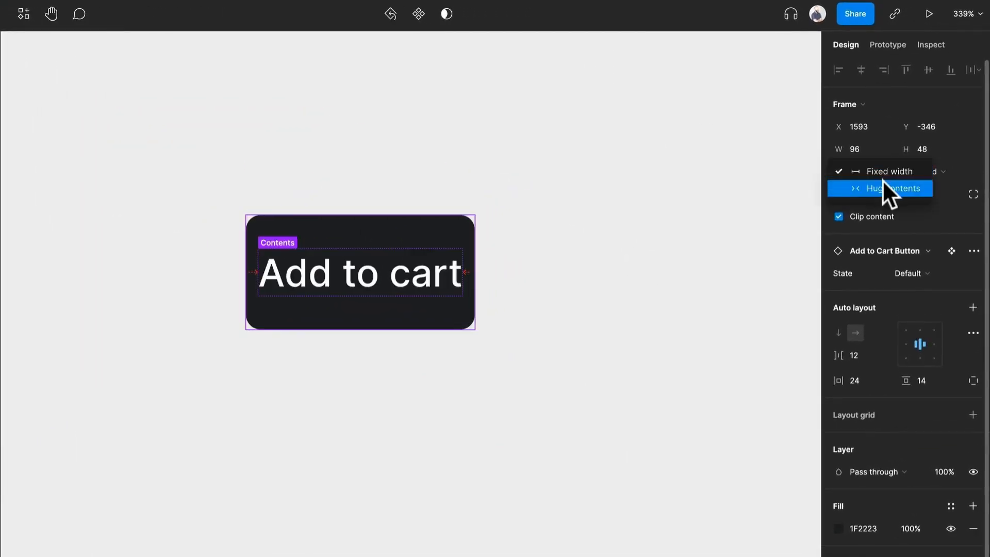
left_click(897, 164)
key("ctrl+alt+b")
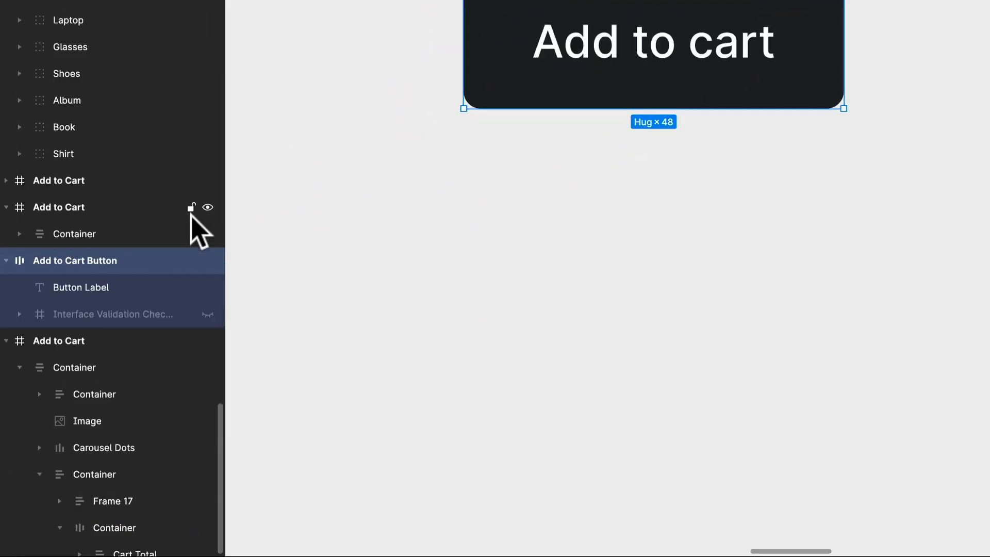
Duplicate the Add to Cart Button frame below the original and change the copy's label to "Added".
left_click(109, 309)
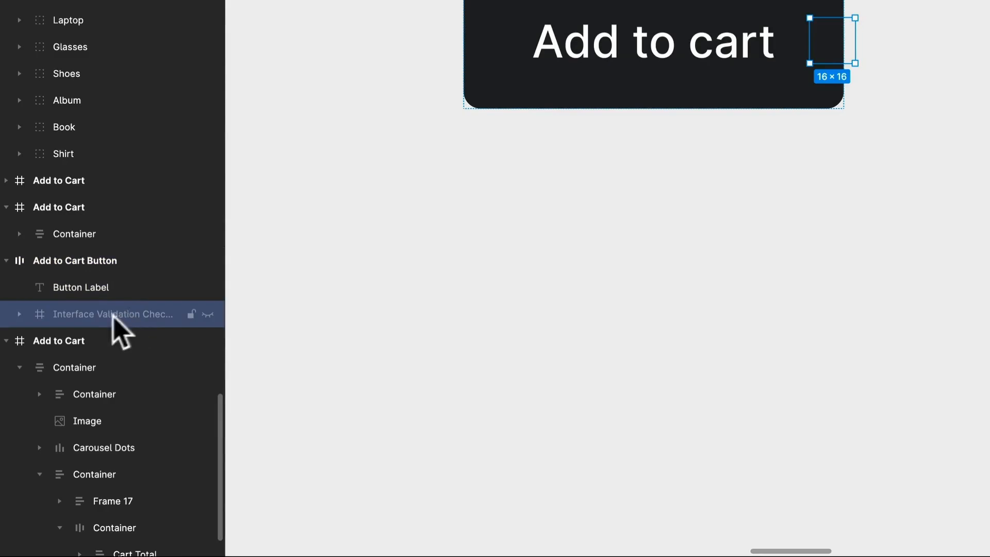
left_click(19, 314)
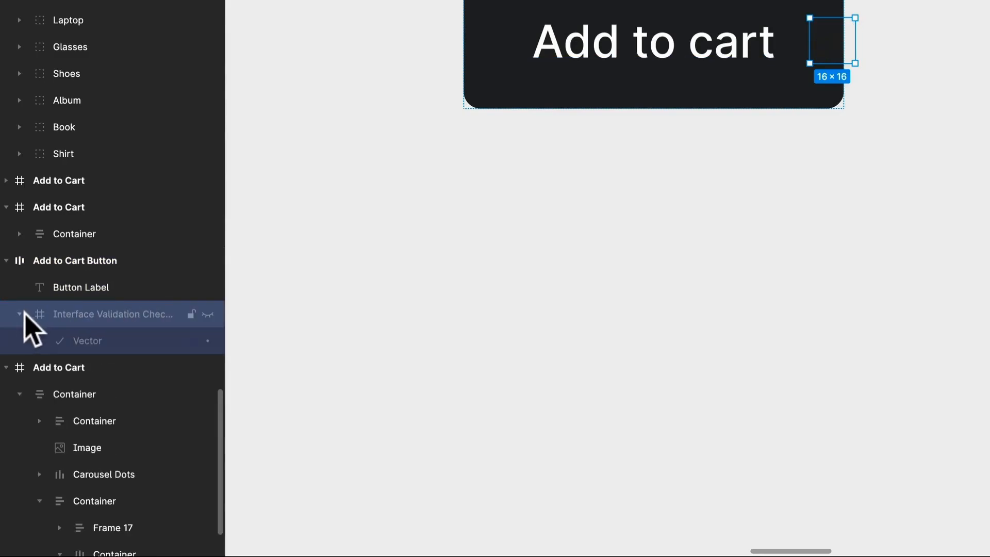
left_click(20, 314)
left_click(361, 188)
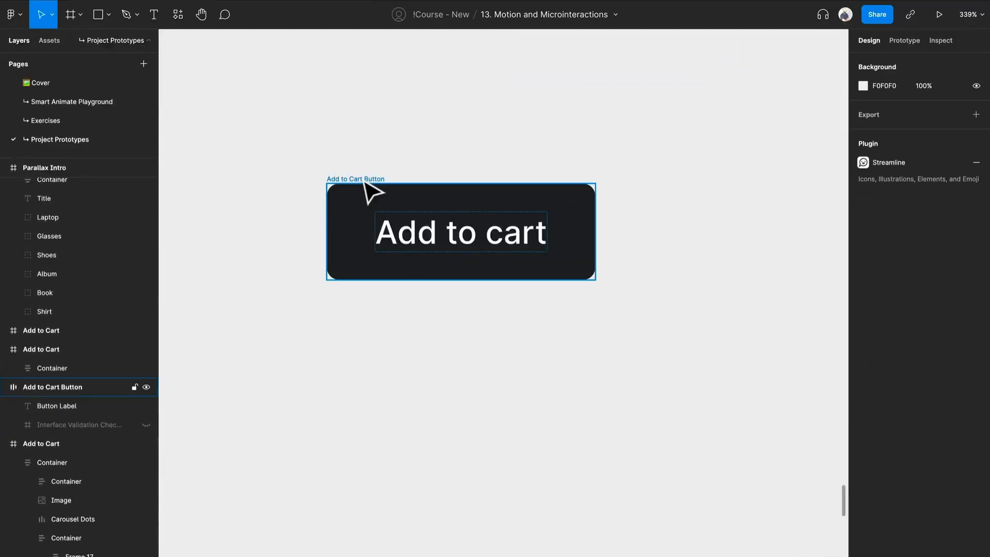
left_click_drag(376, 235, 380, 322)
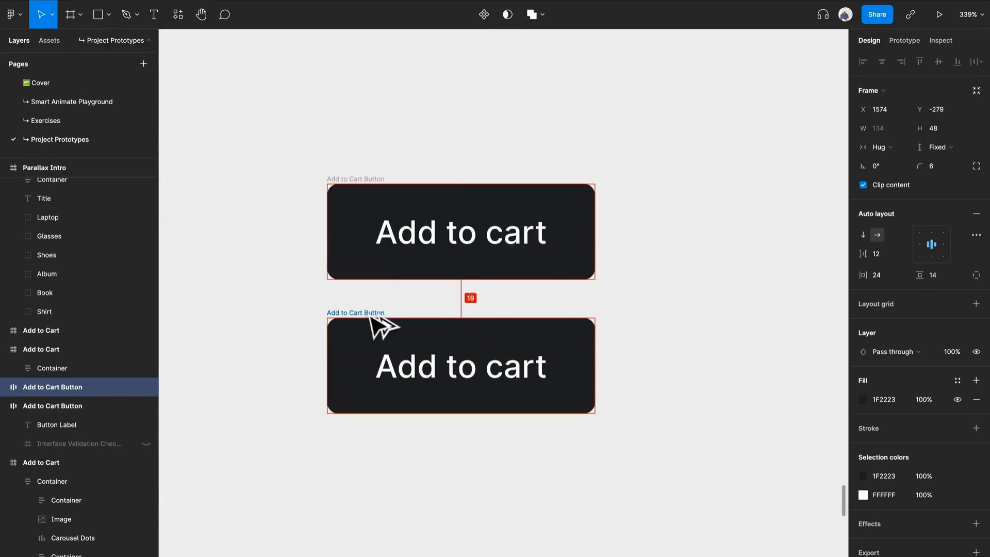
double_click(436, 376)
double_click(429, 368)
type("Added")
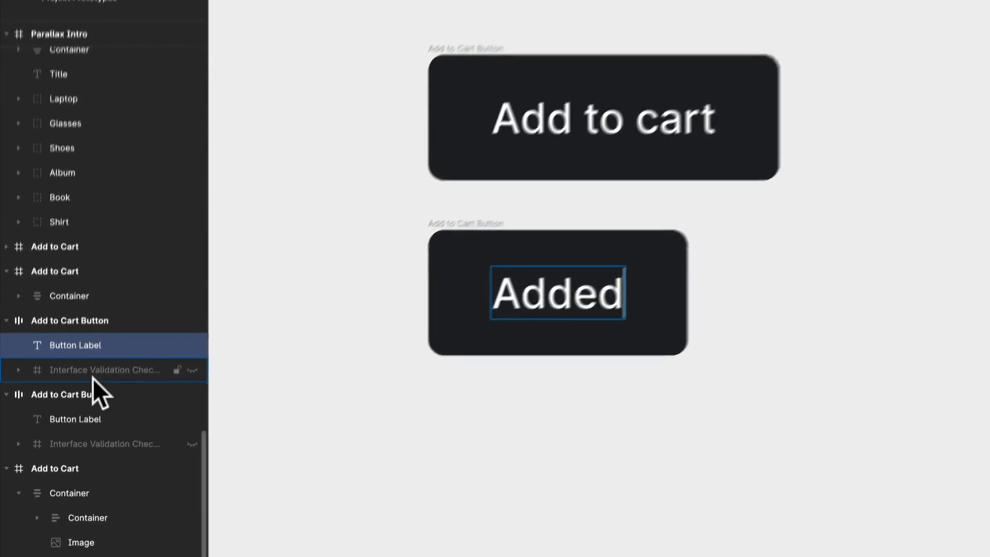
Make the Added button's Interface Validation Check layer visible and place a duplicate of the button below it.
left_click(155, 413)
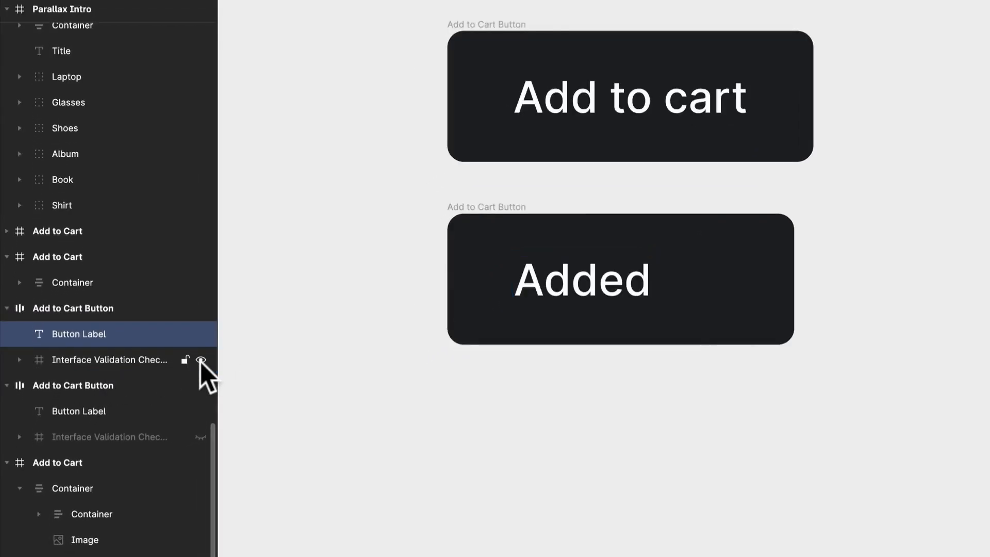
left_click(93, 364)
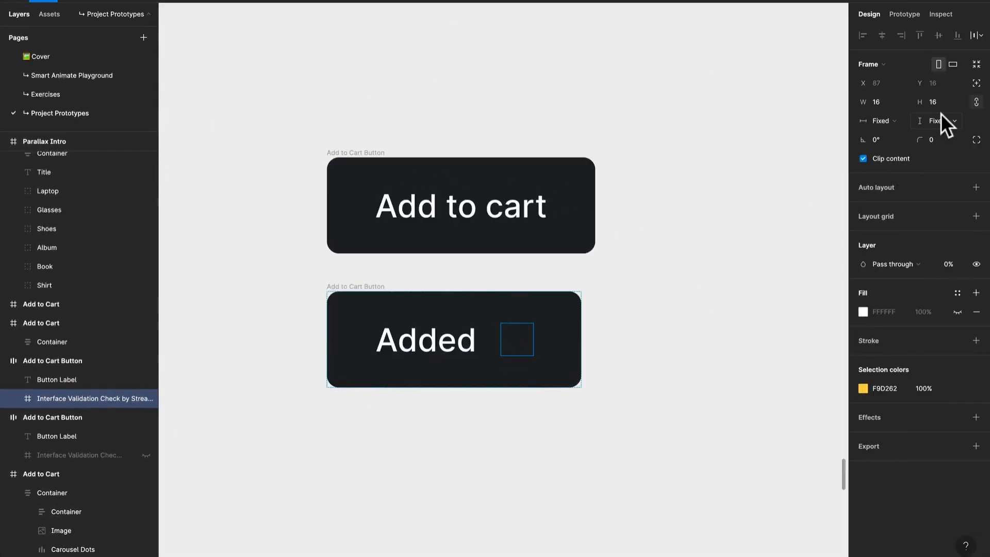
left_click_drag(387, 310, 384, 427)
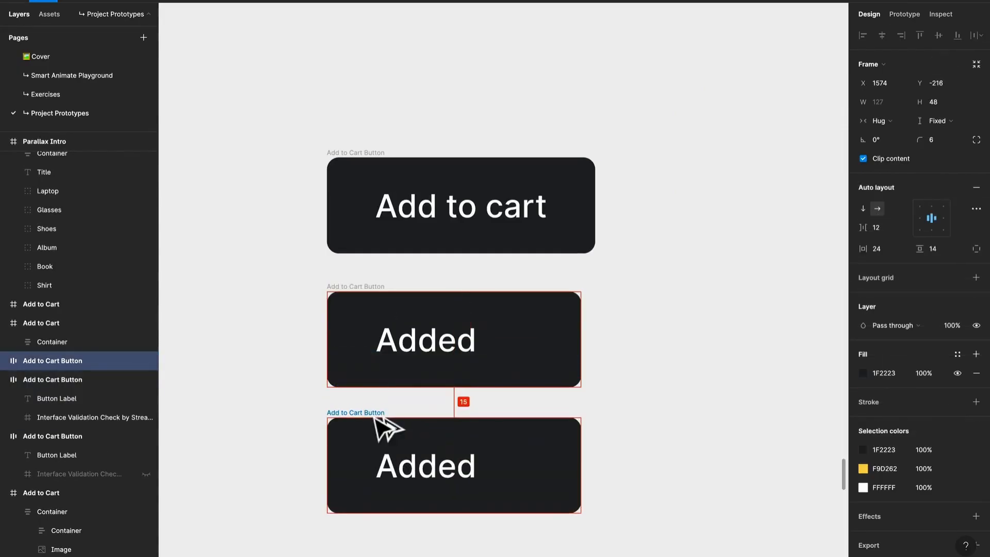
Copy the check icon's colour F9D262 and apply it as the fill of the middle button's Added label.
left_click(512, 348)
left_click(884, 388)
key("ctrl+c")
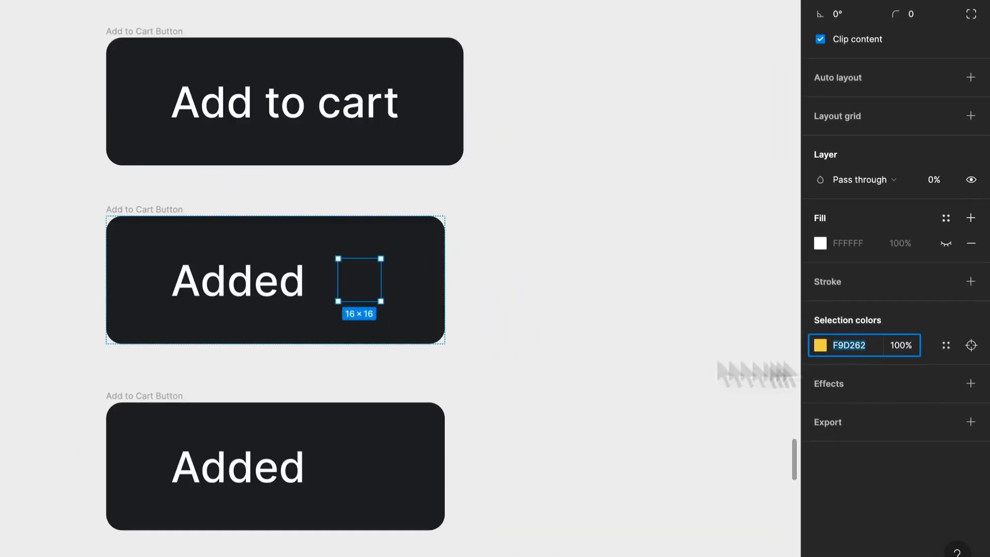
double_click(229, 281)
key("ctrl+v")
key("Return")
key("f")
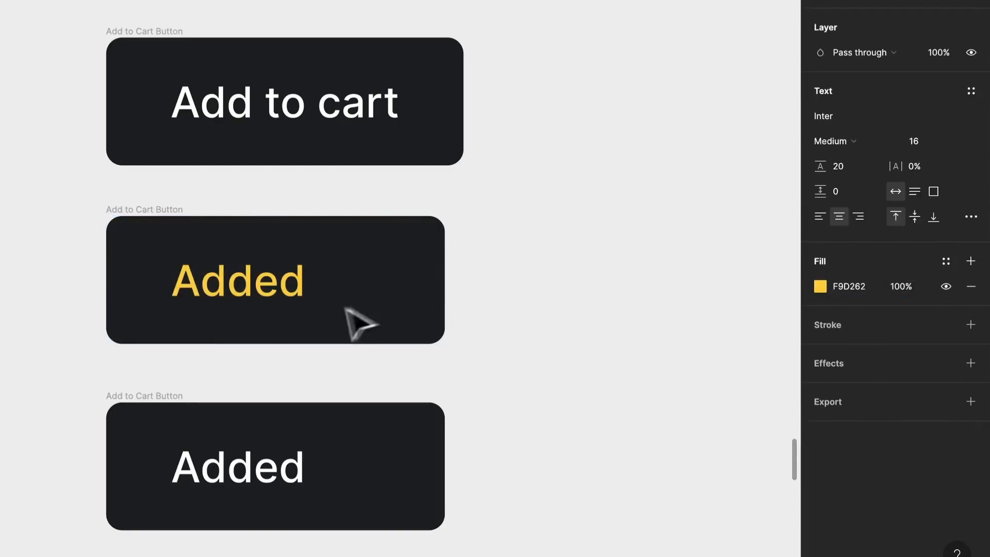
Shrink the middle button's Interface Validation Check frame to a height of 0.01 with its proportions locked.
left_click_drag(338, 259, 380, 300)
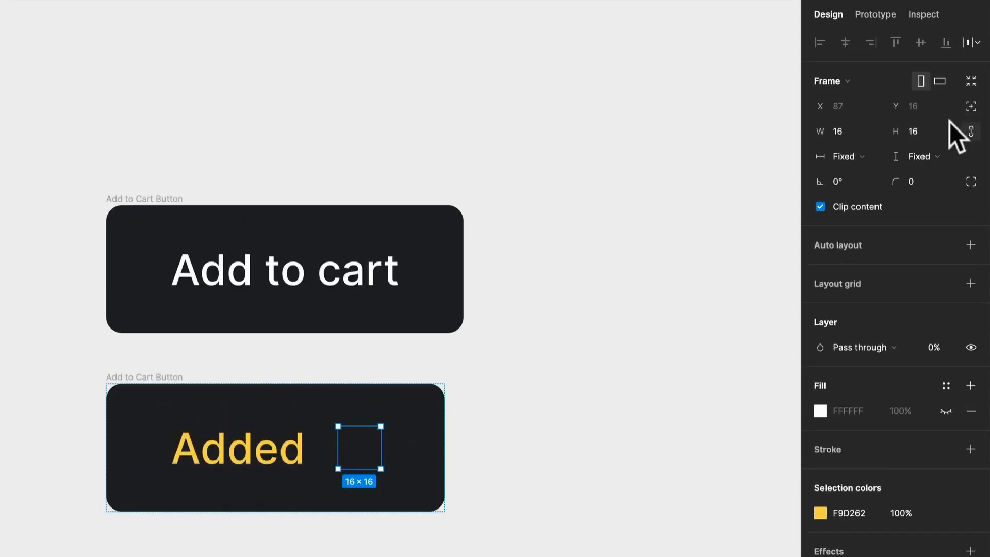
left_click(936, 132)
type("0")
key("Return")
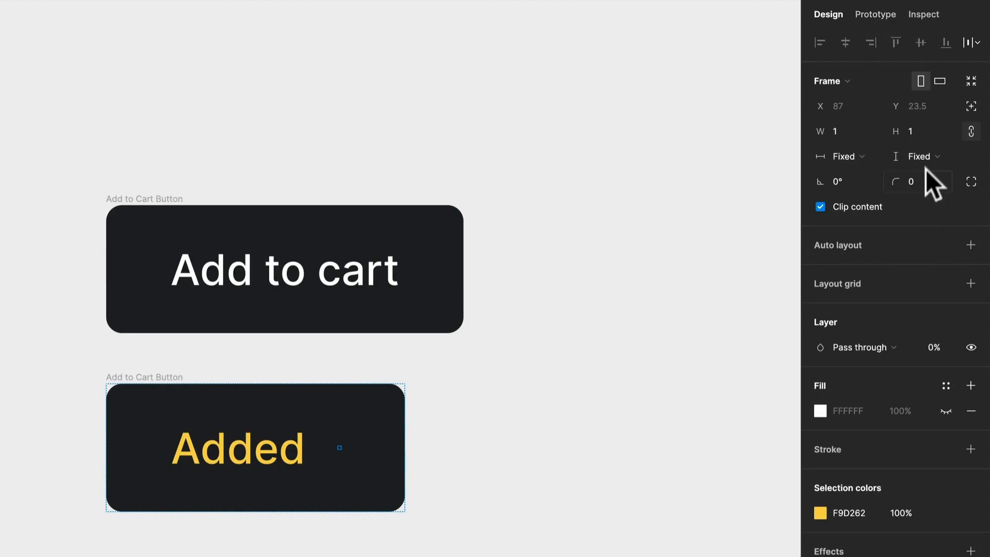
type(".25")
key("Return")
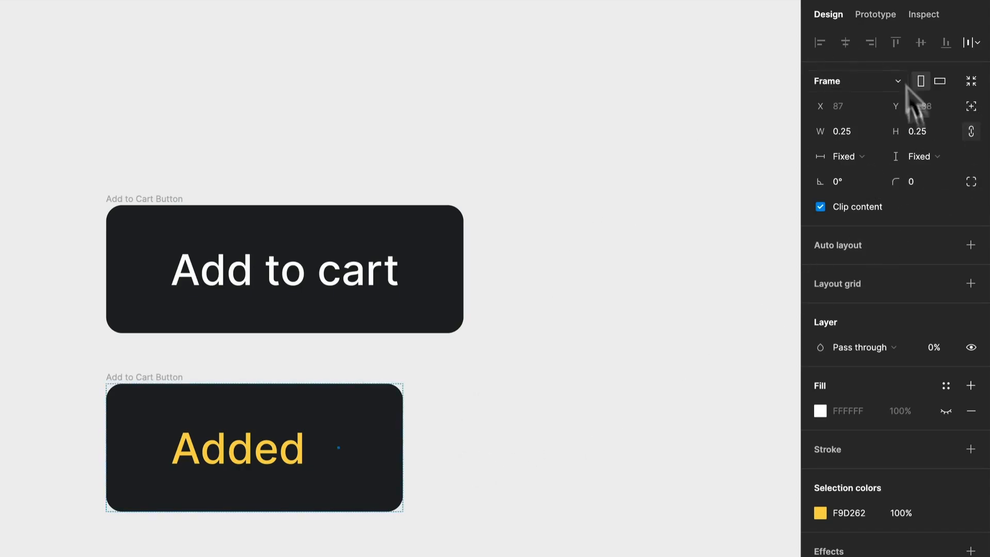
type(".")
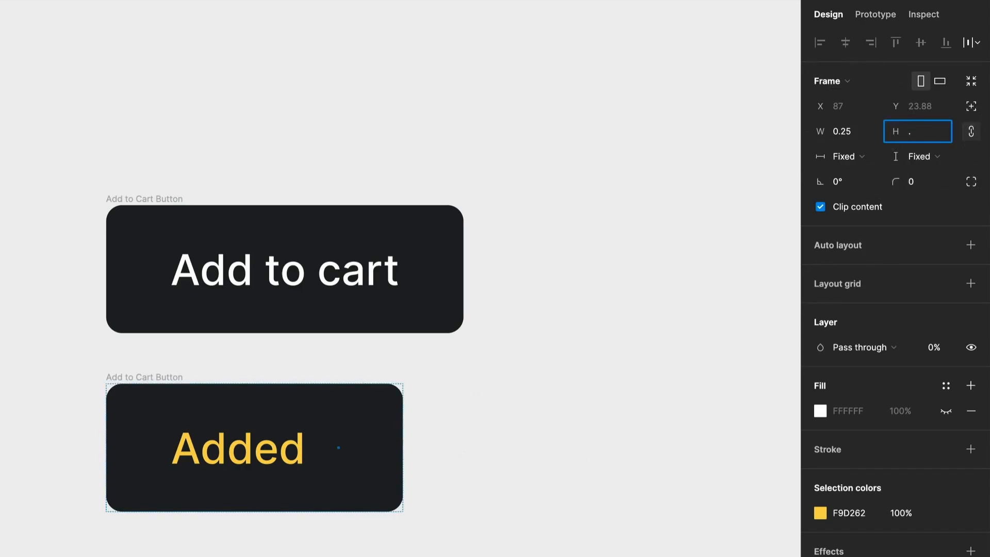
type("01")
key("Return")
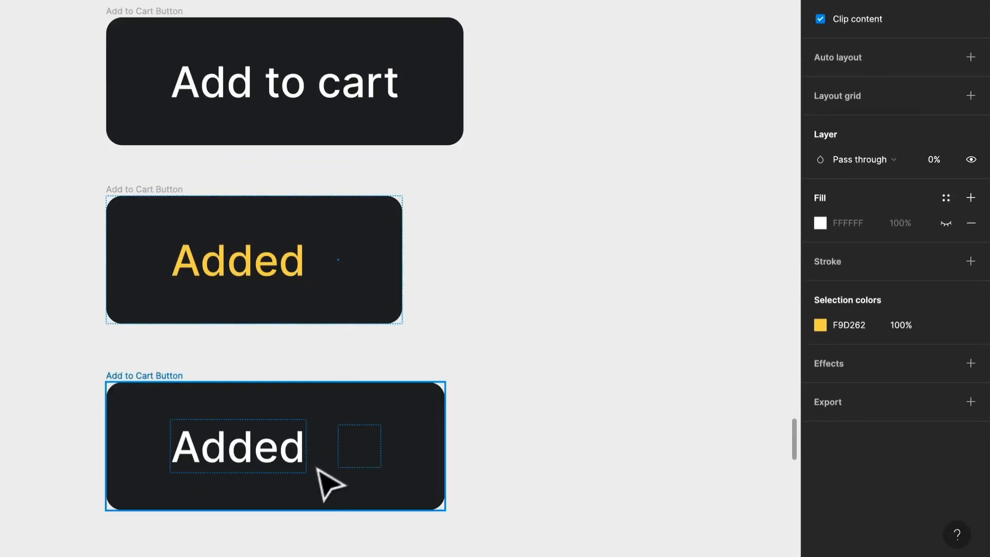
Set the opacity of the Interface Validation Check layer in the third button to 100%.
left_click(365, 450)
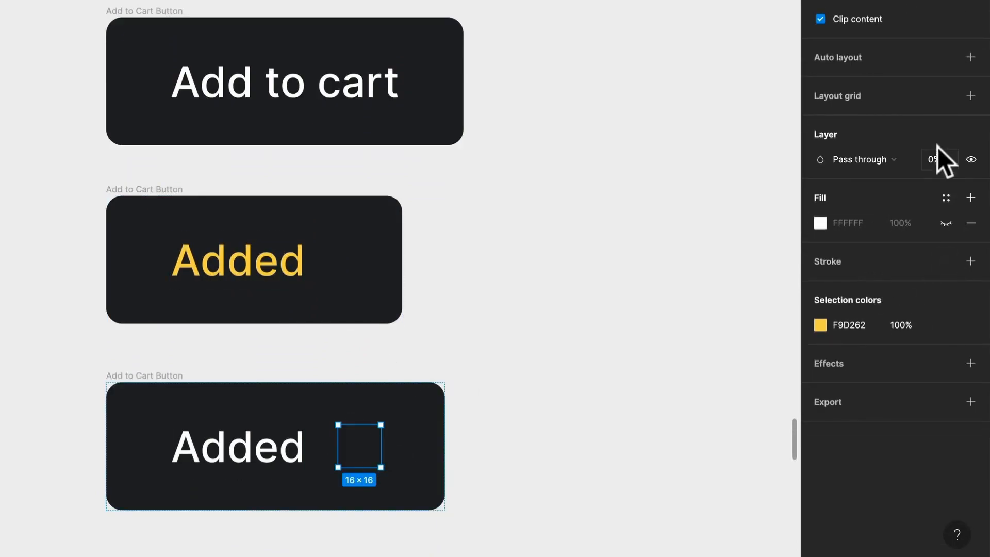
type("100")
key("Return")
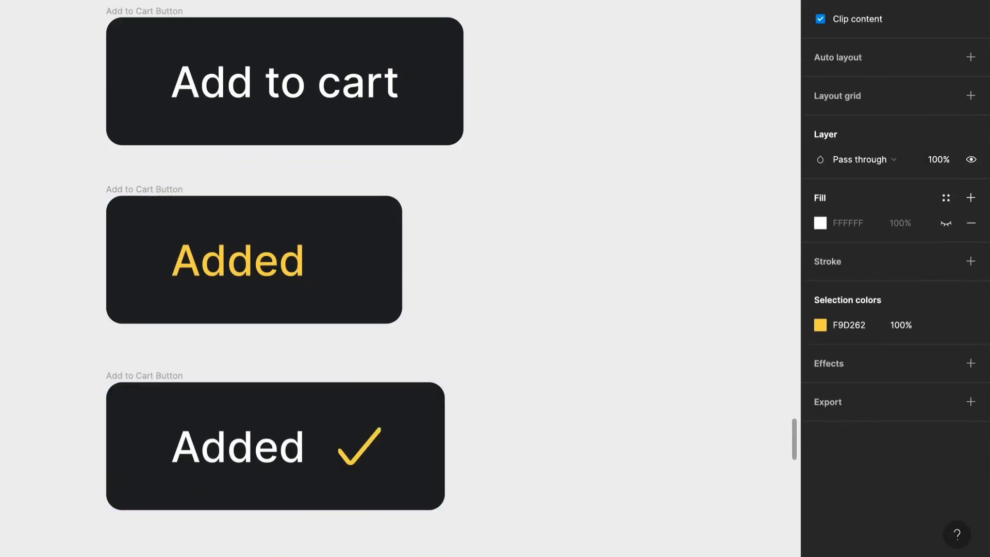
left_click_drag(425, 397, 412, 348)
left_click_drag(412, 412, 415, 400)
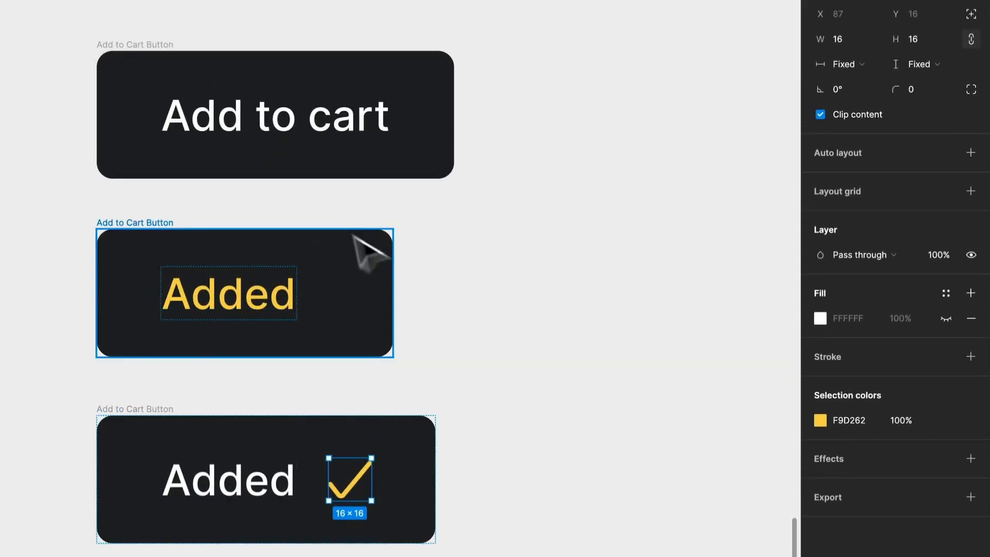
Set the fill of the third button's Added label to F9D262.
left_click(261, 464)
left_click(858, 360)
key("ctrl+v")
key("Return")
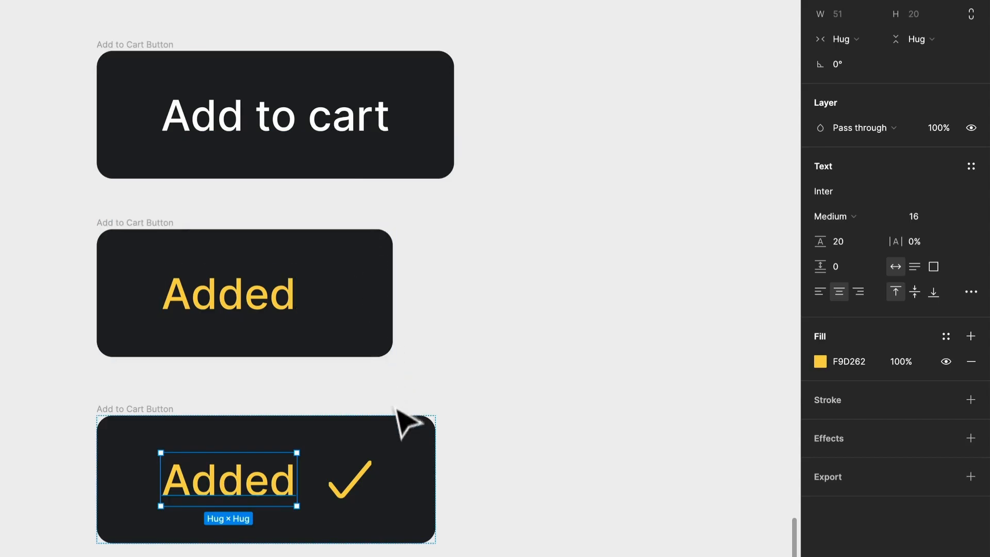
left_click(538, 400)
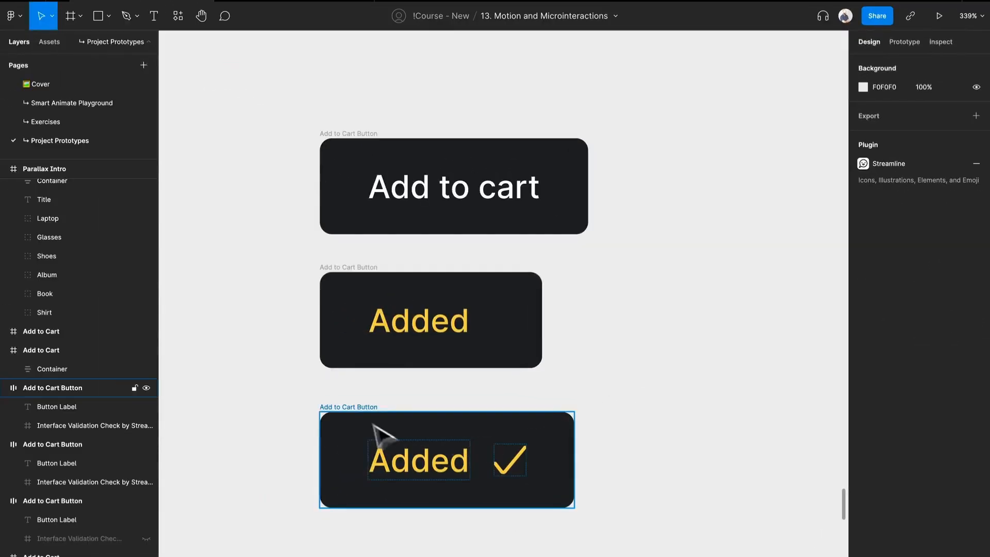
Darken the middle Added button's background fill to 020202.
left_click_drag(264, 111, 699, 544)
scroll(691, 537, "up", 4)
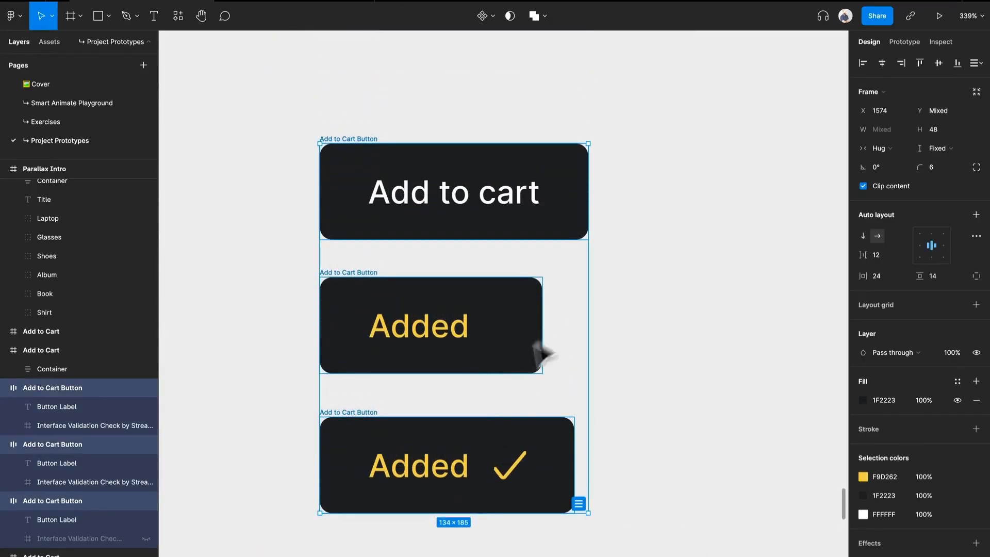
left_click(510, 364)
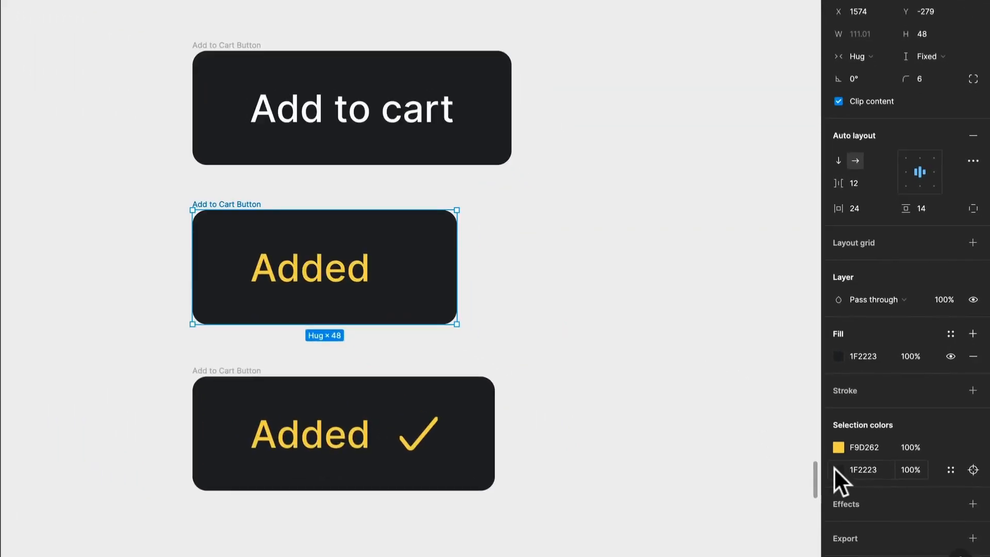
left_click(837, 469)
left_click_drag(672, 384, 657, 407)
Sample the middle button's near-black background with the eyedropper and apply it as the third button's fill.
left_click(439, 407)
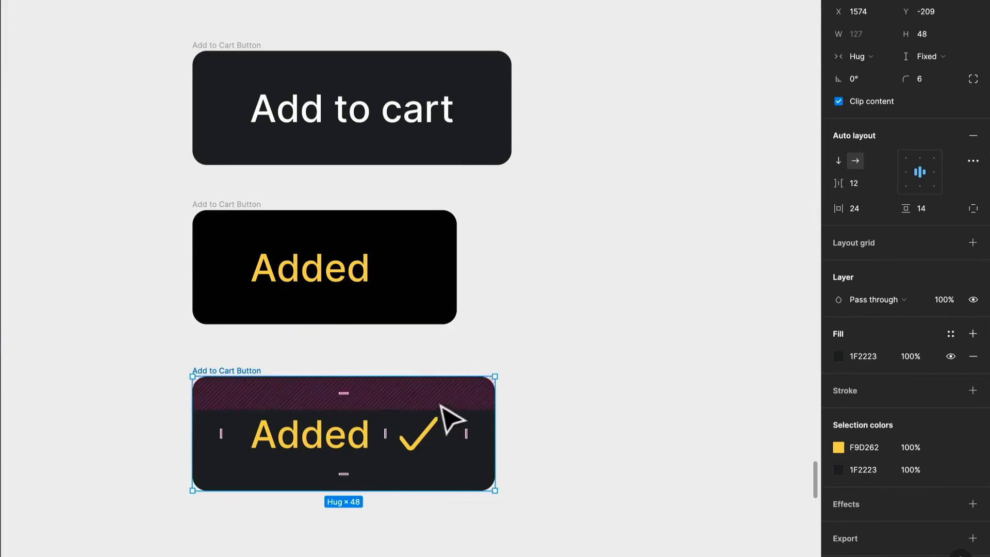
key("i")
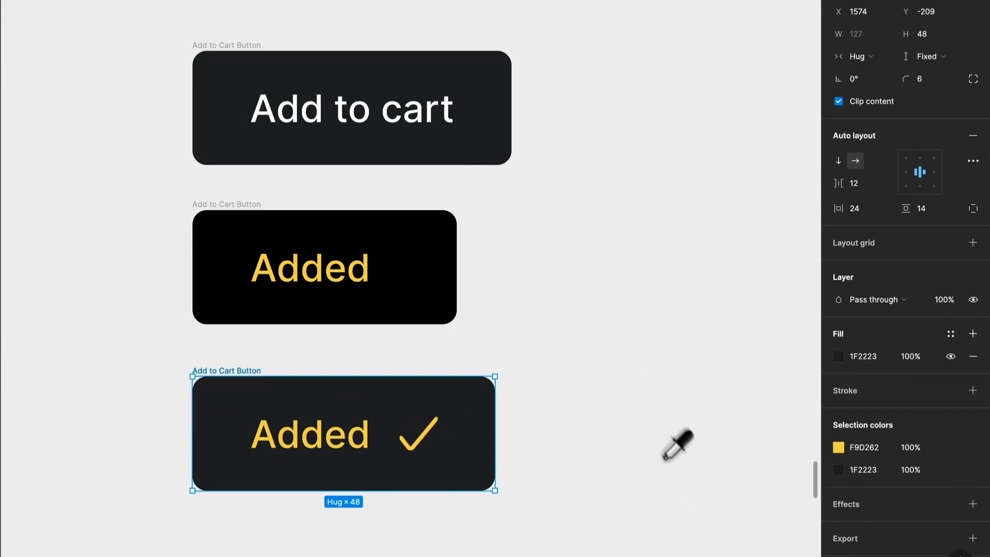
left_click(428, 302)
left_click(588, 348)
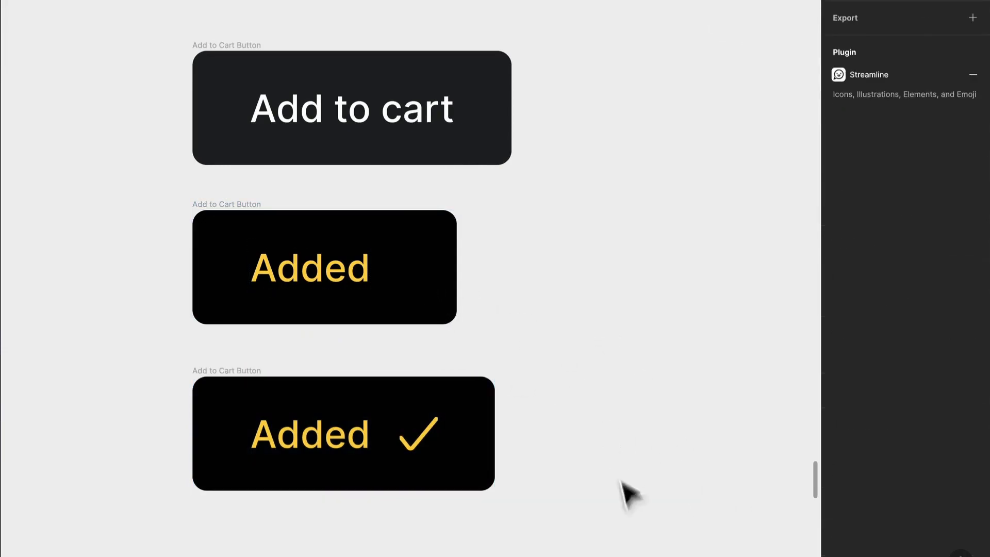
Combine all three Add to Cart Button frames into a component set.
left_click_drag(637, 503, 186, 19)
key("shift+Return")
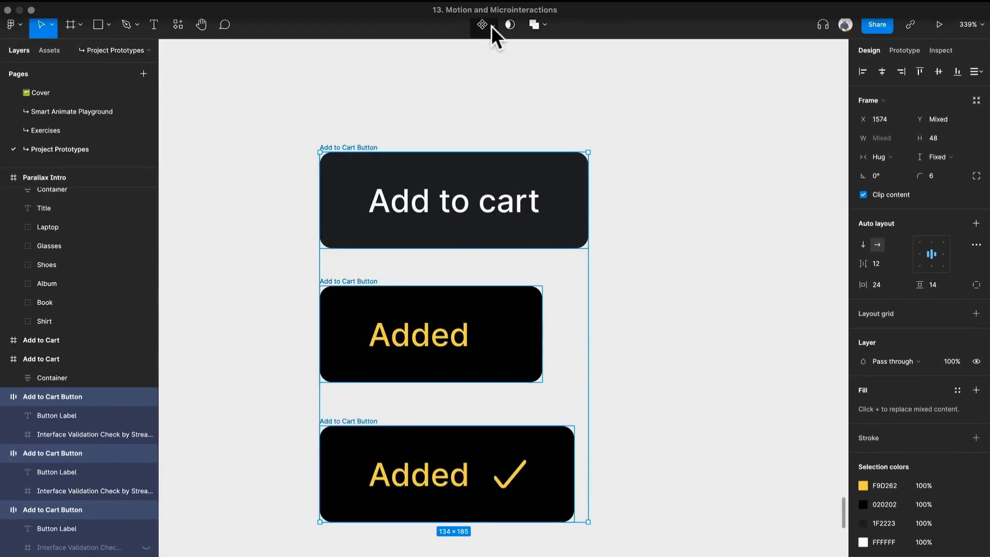
left_click(491, 26)
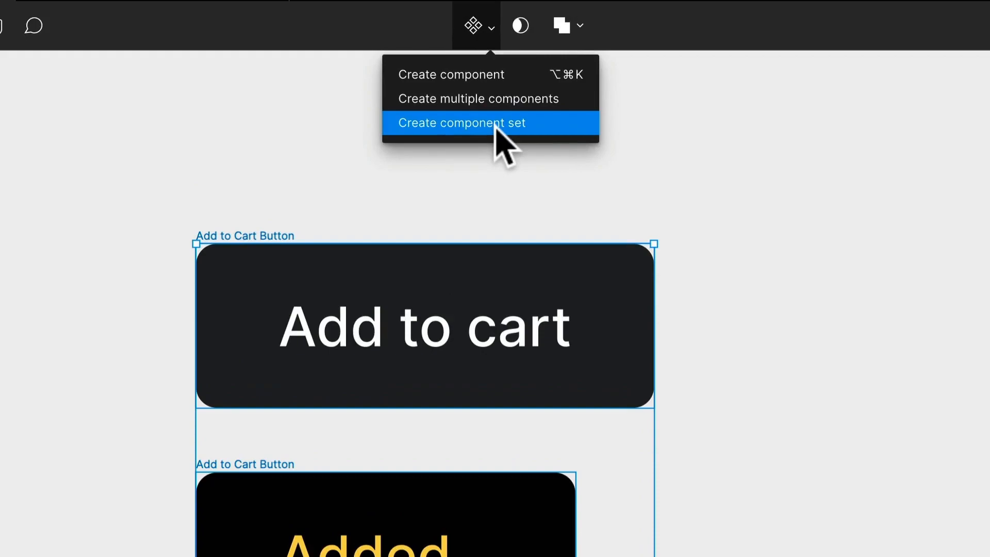
left_click(509, 125)
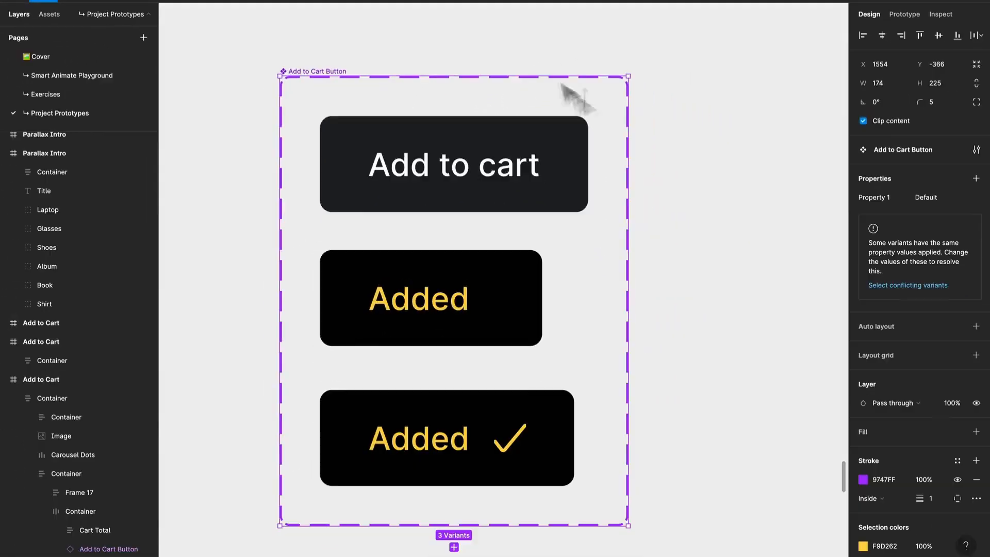
Rename the component set's variant property to "State" and select the Add to cart variant.
double_click(874, 197)
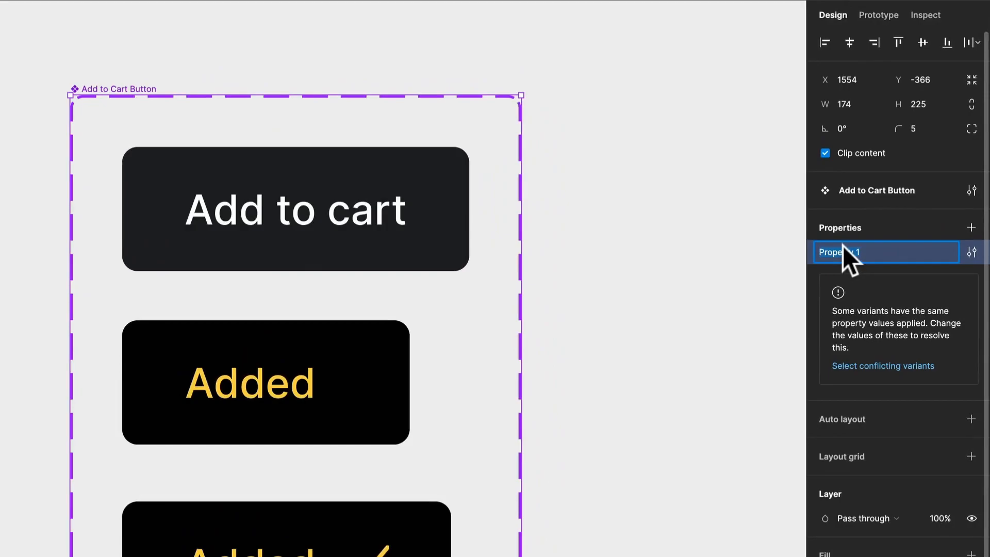
type("State")
key("Return")
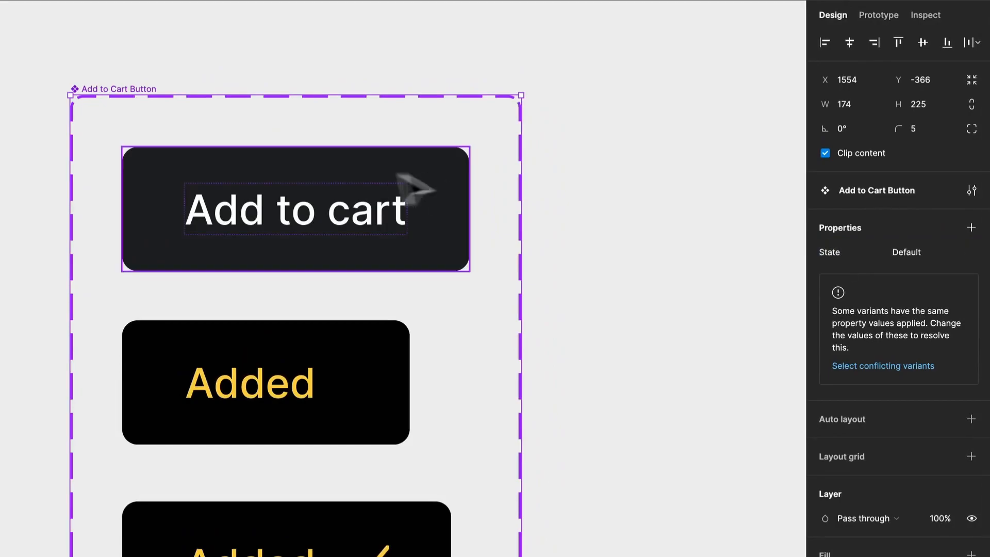
left_click(329, 174)
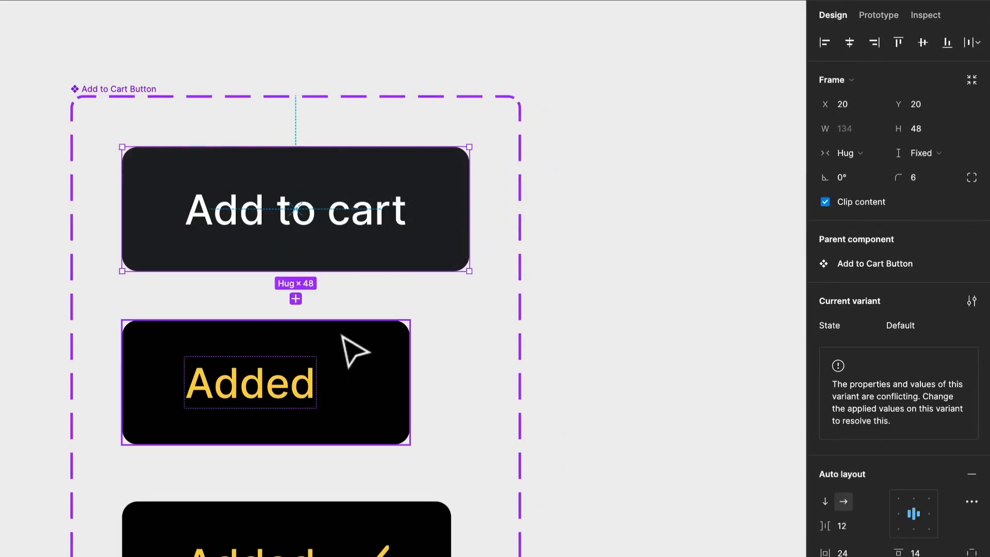
Set the State value of the middle variant, the one without a visible check, to "Added".
left_click(335, 355)
left_click(890, 325)
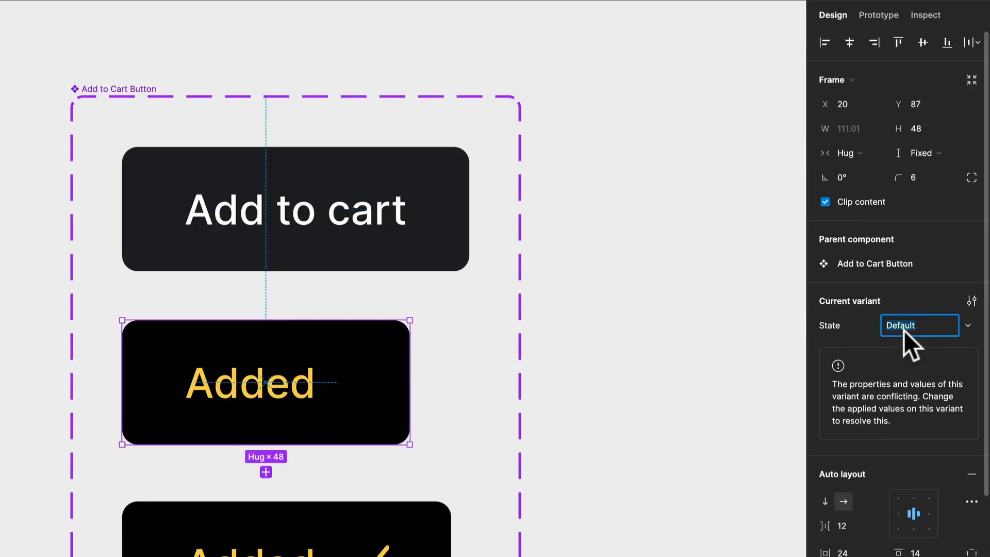
type("Added")
key("Return")
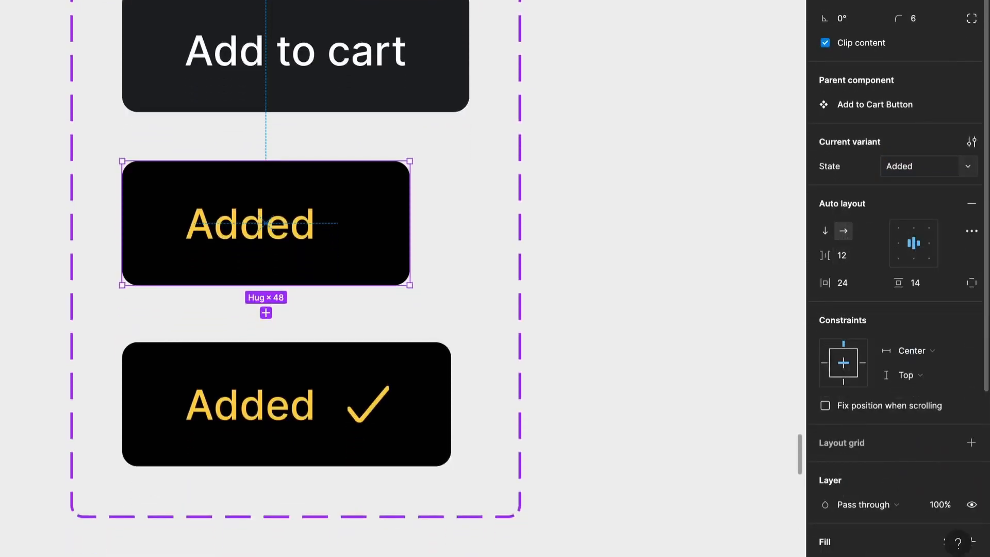
Set the State value of the variant with the check icon to "Added Check".
left_click(423, 380)
left_click(922, 168)
type("Added Check")
key("Return")
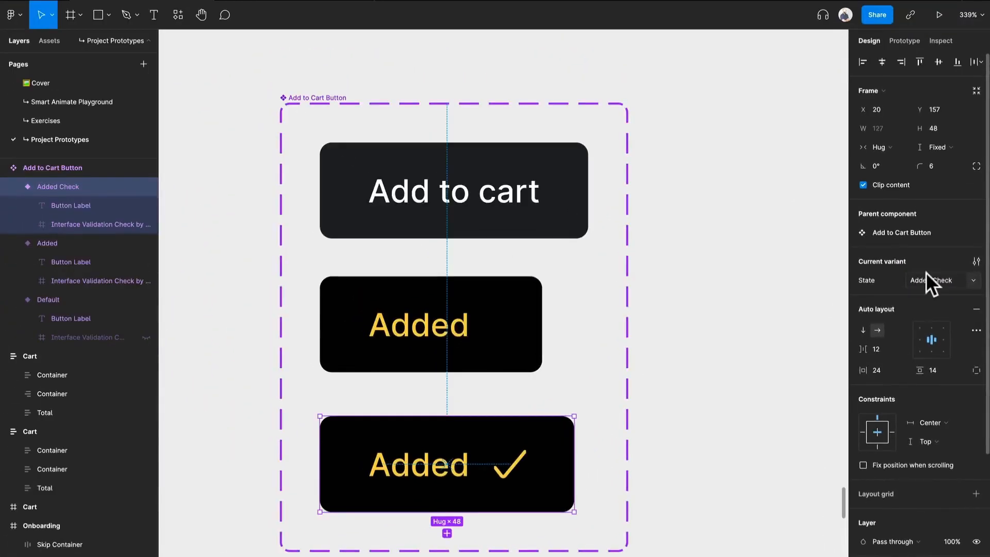
left_click(676, 68)
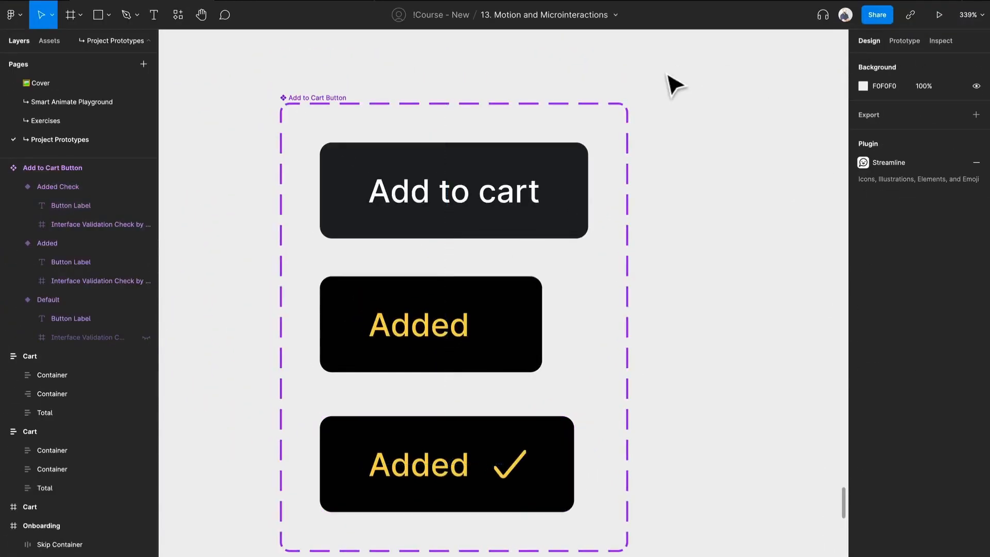
Link the Default variant to Added with an on-click Change to interaction using Smart animate, Ease out and 300ms.
left_click(900, 41)
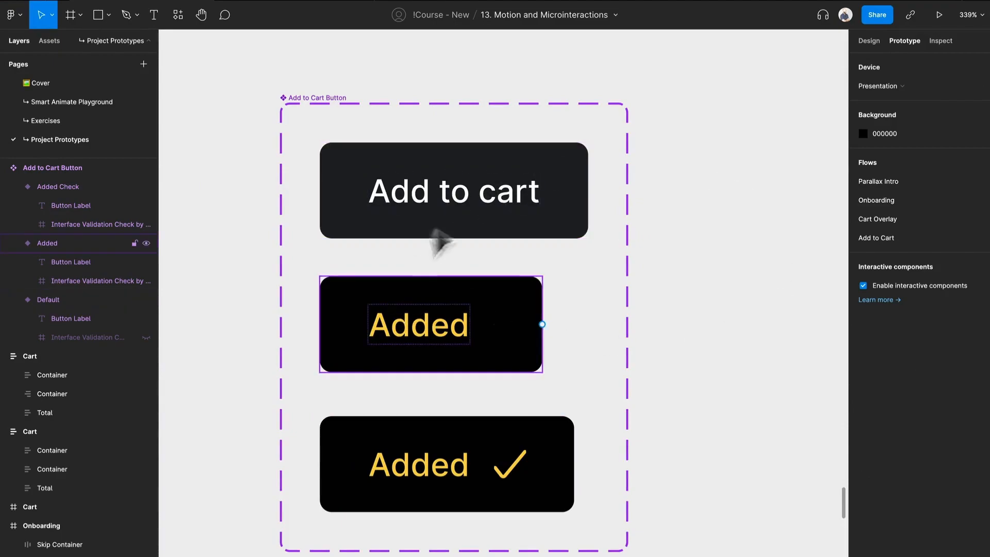
left_click(471, 216)
left_click_drag(588, 192, 380, 360)
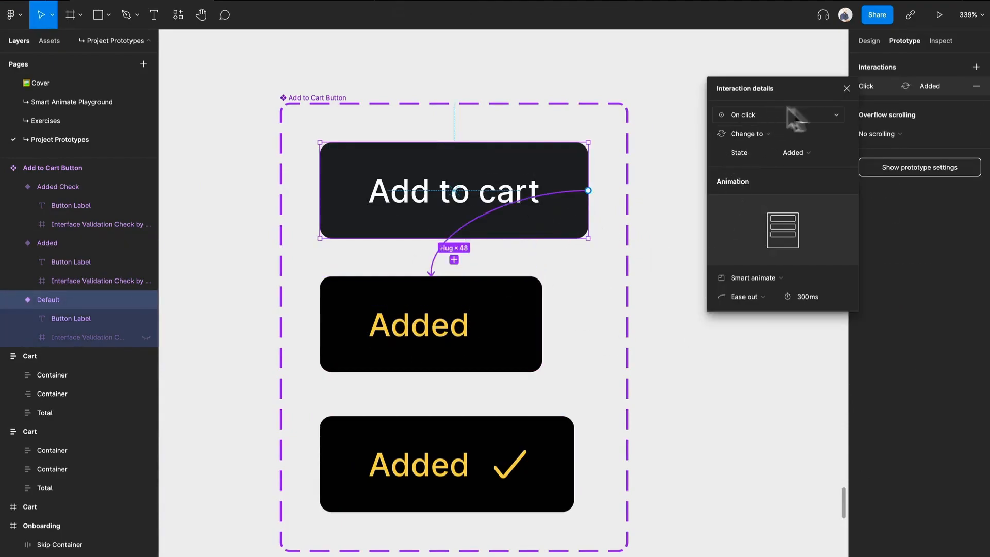
left_click(812, 297)
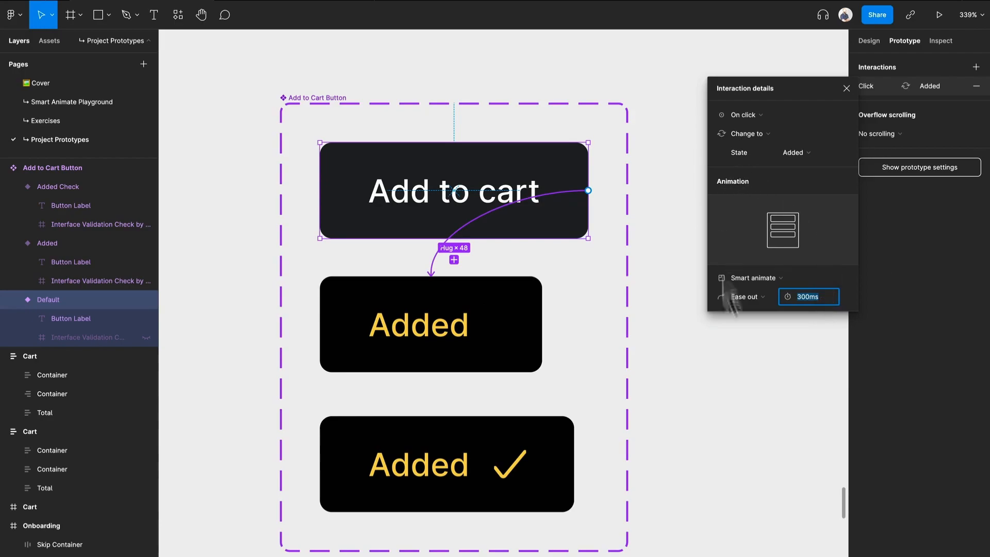
left_click(699, 384)
Link the Added variant to Added Check with a Change to interaction triggered after a delay of 150ms.
left_click(515, 352)
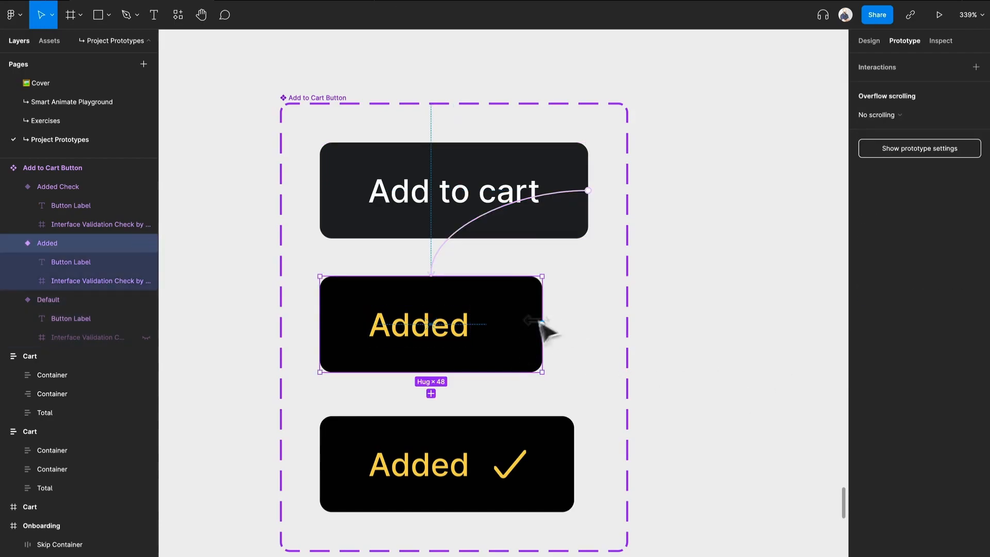
left_click_drag(542, 324, 537, 442)
left_click(755, 114)
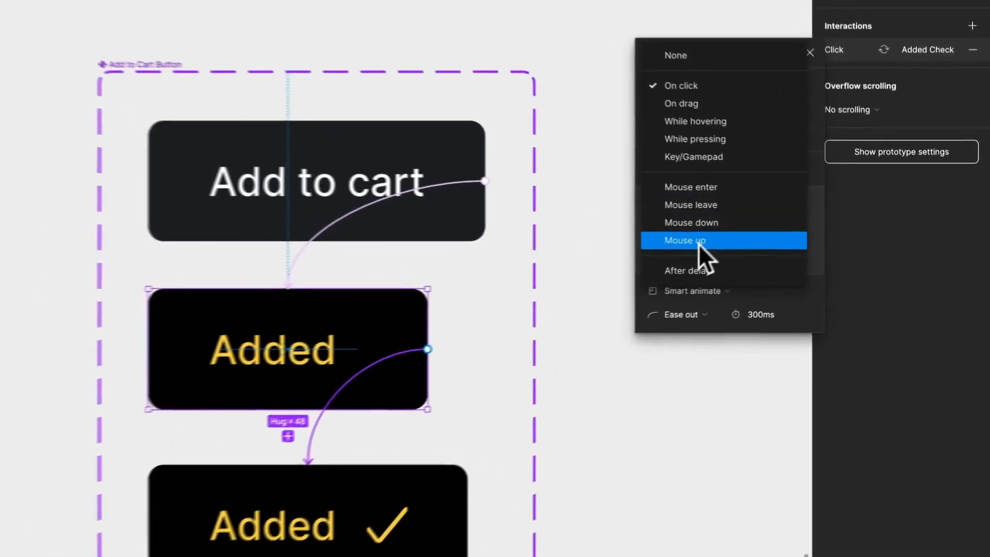
left_click(691, 270)
left_click(757, 78)
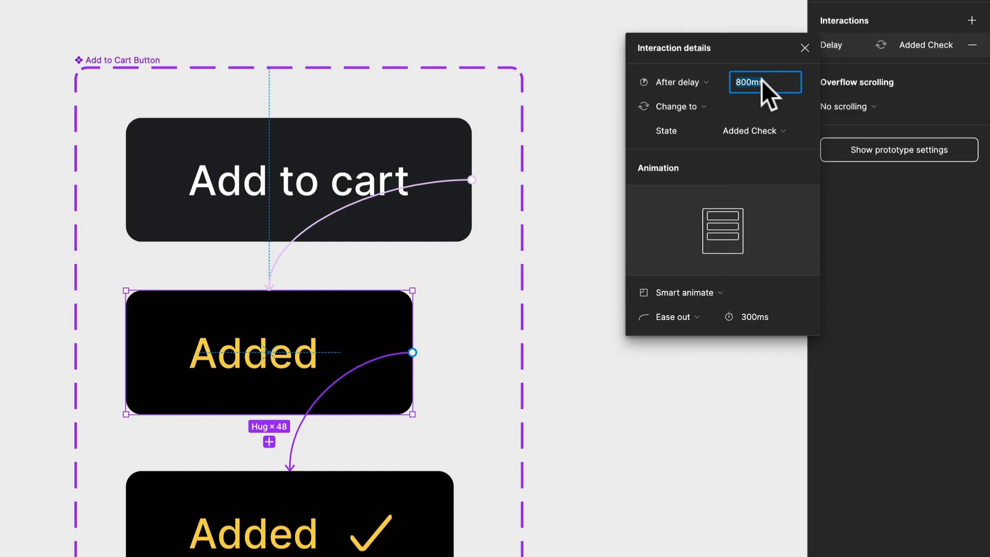
type("15")
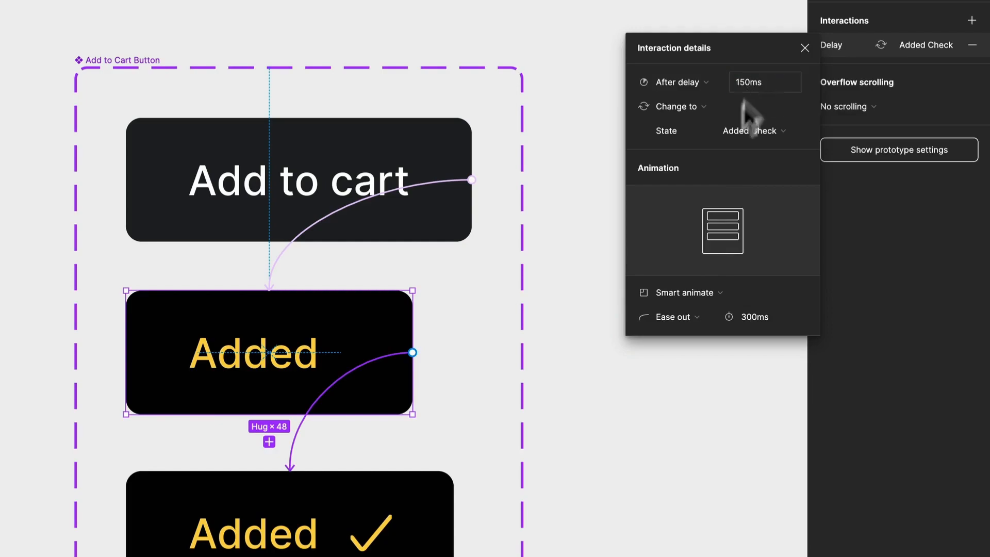
Keep Smart animate for the Added to Added Check transition and set its easing to Bouncy.
left_click(695, 292)
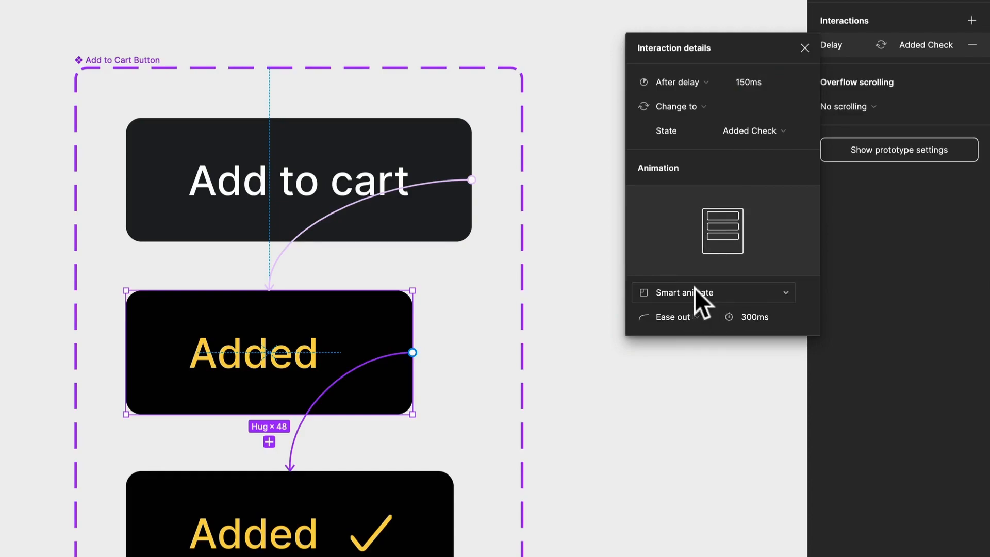
left_click(695, 291)
left_click(694, 317)
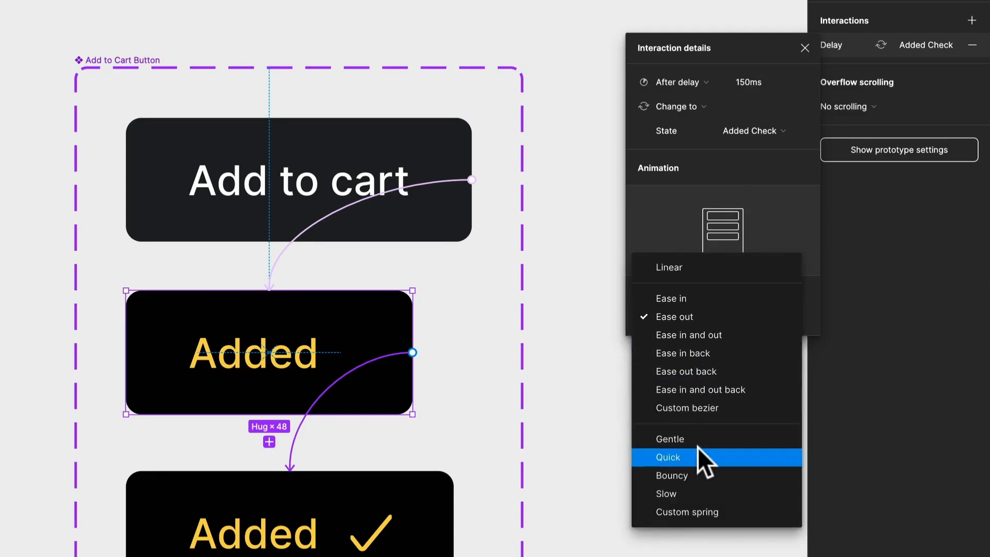
left_click(697, 477)
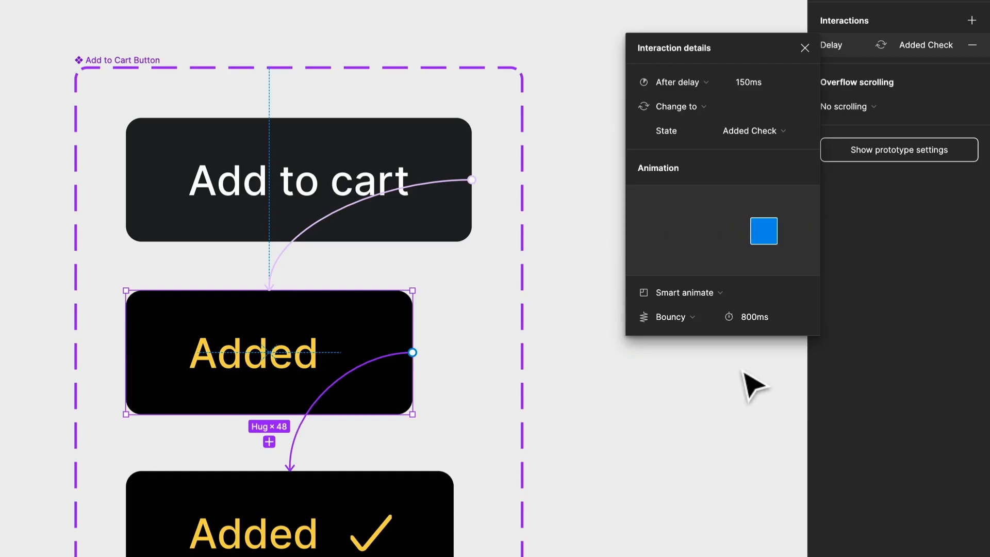
left_click(617, 488)
Link the Added Check variant back to Default with a Change to interaction triggered after a delay of 300ms.
left_click(419, 514)
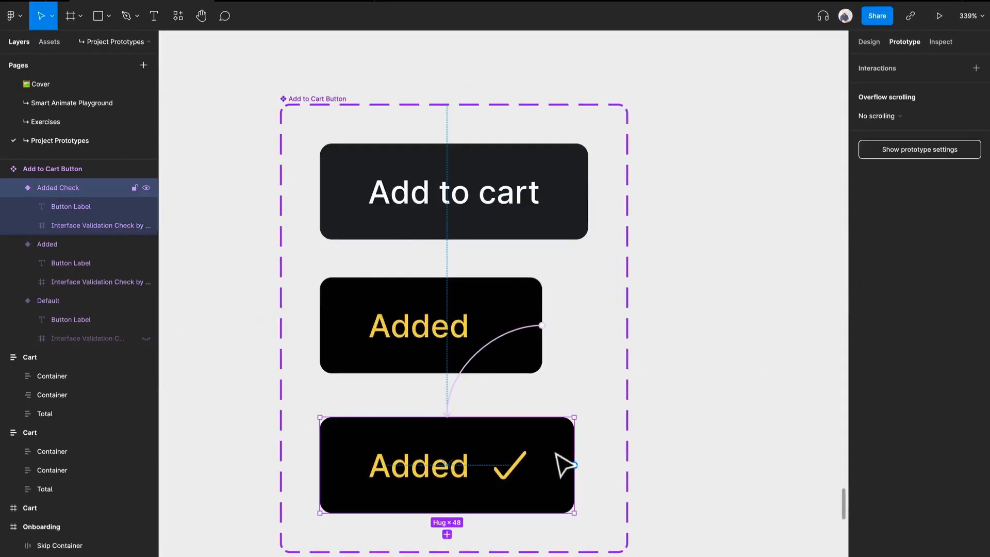
left_click_drag(574, 465, 571, 227)
left_click(760, 118)
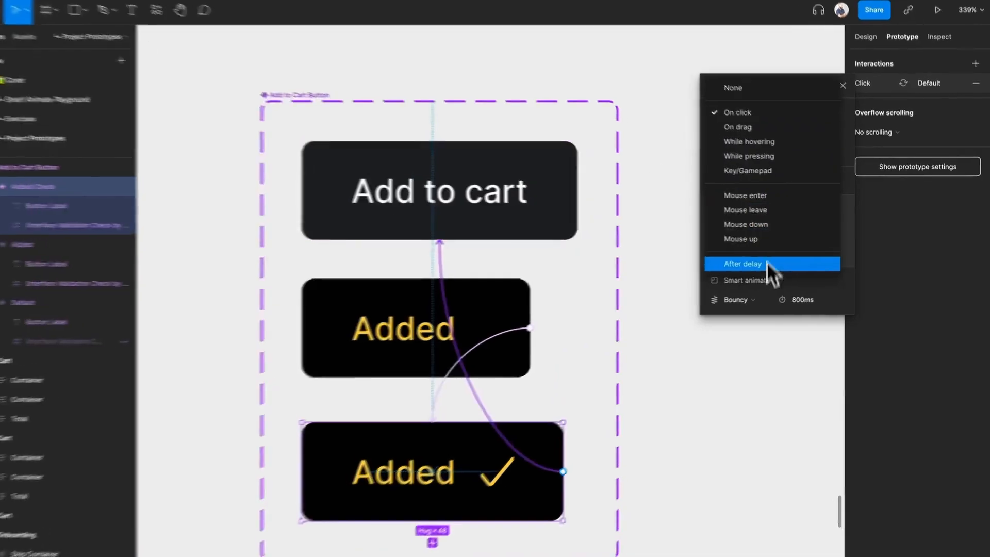
left_click(766, 264)
left_click(802, 116)
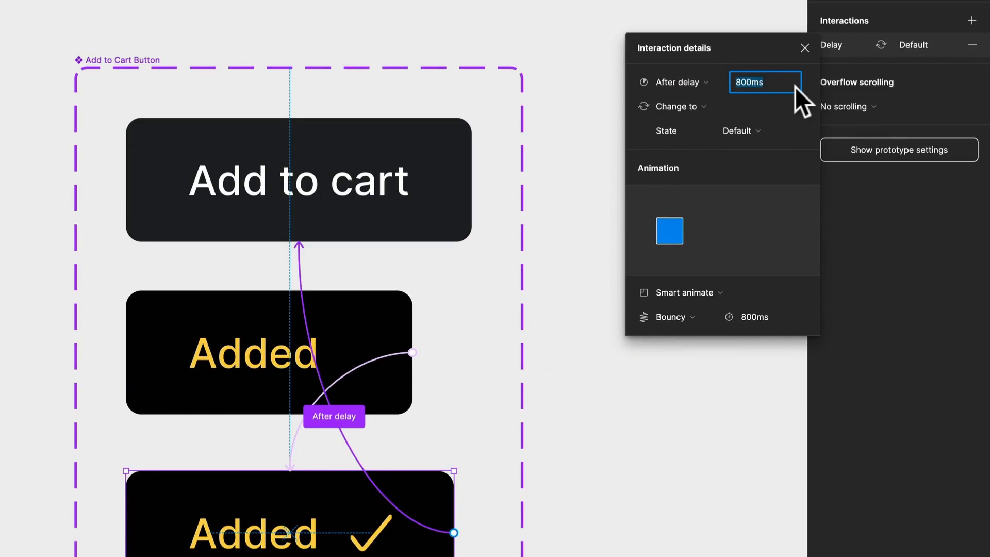
type("300")
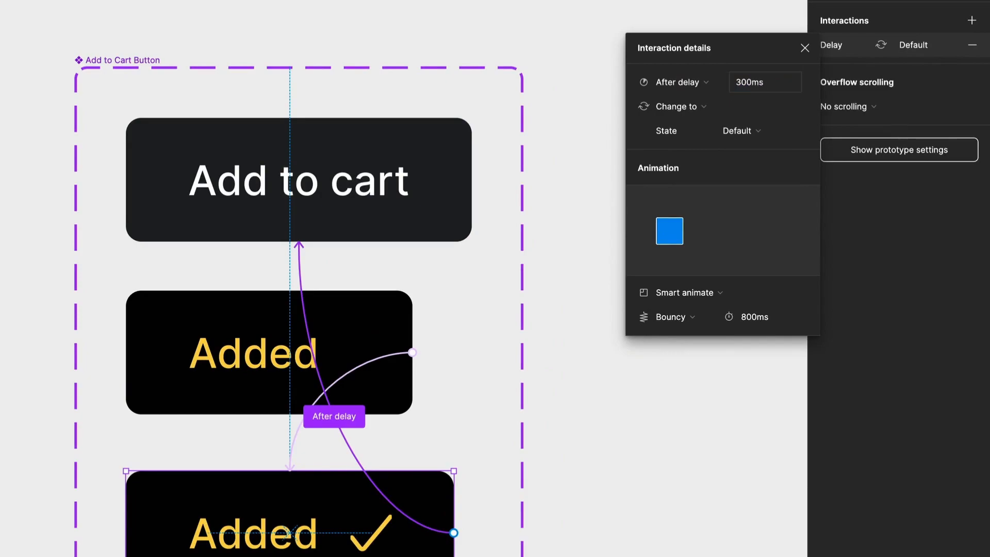
Keep Smart animate for the Added Check to Default transition and set its easing to Ease out.
left_click(702, 294)
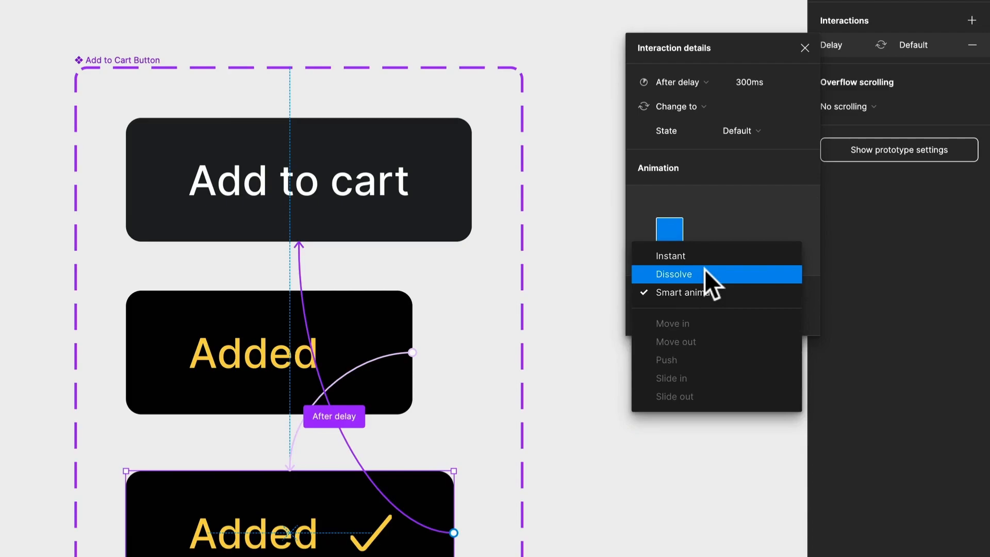
left_click(709, 295)
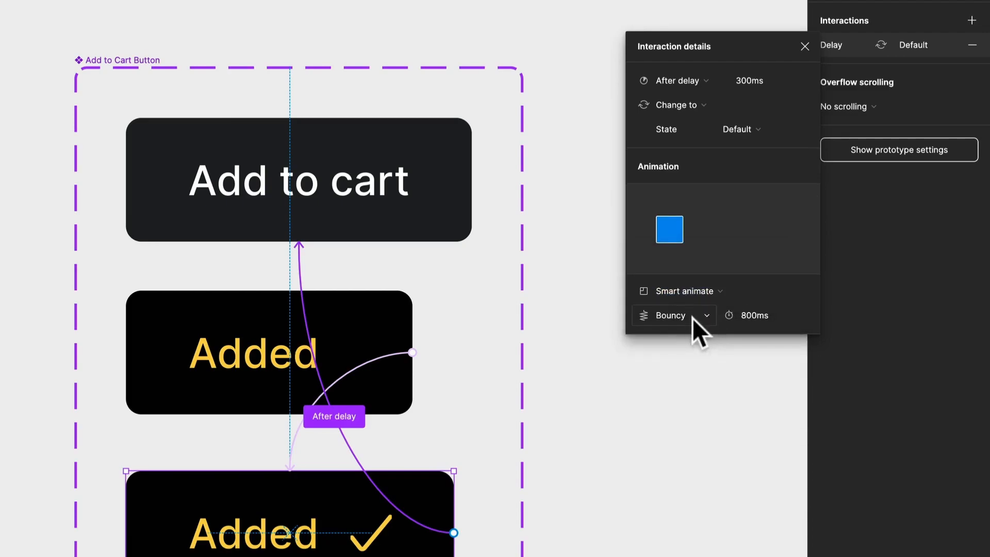
left_click(692, 318)
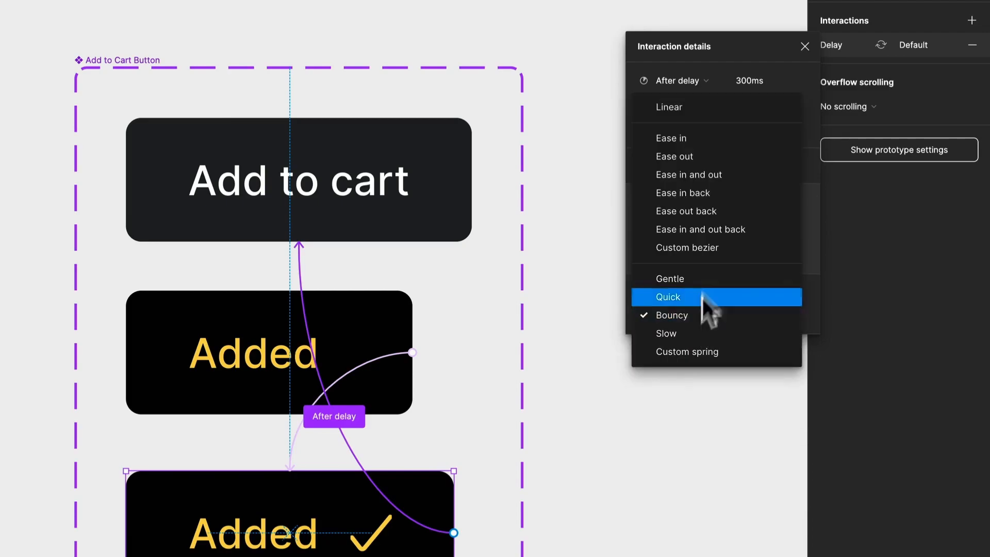
left_click(712, 156)
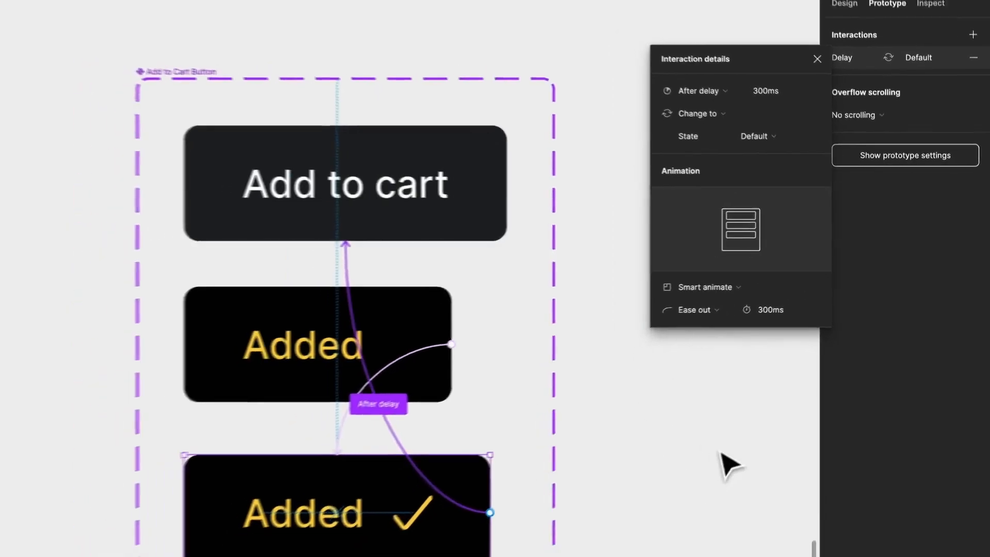
left_click(721, 453)
Copy the Default variant and replace the Add to cart button in the first product page's yellow footer with it.
scroll(720, 443, "down", 5)
left_click_drag(674, 394, 508, 347)
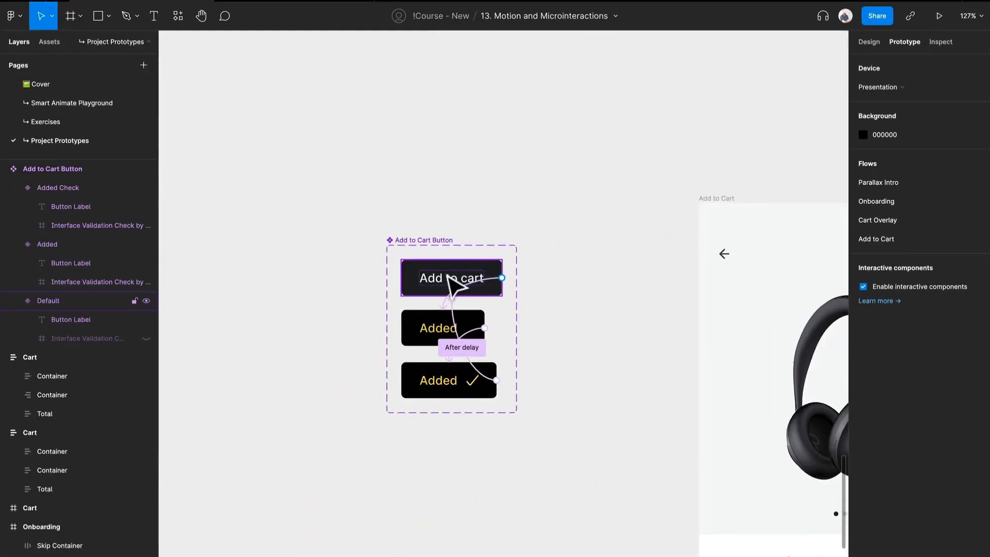
left_click(453, 284)
left_click_drag(561, 419, 402, 267)
scroll(376, 376, "down", 6)
scroll(376, 376, "right", 2)
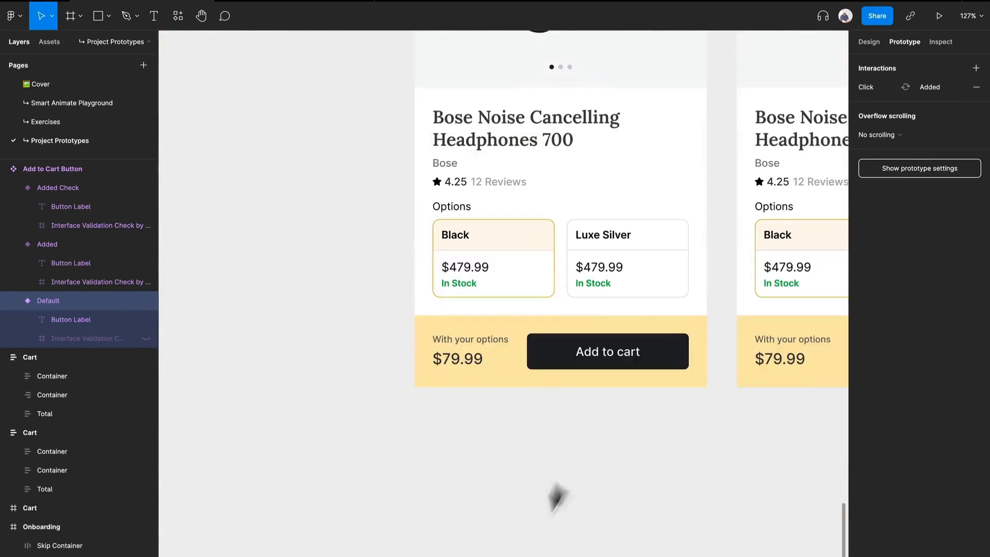
left_click(529, 384)
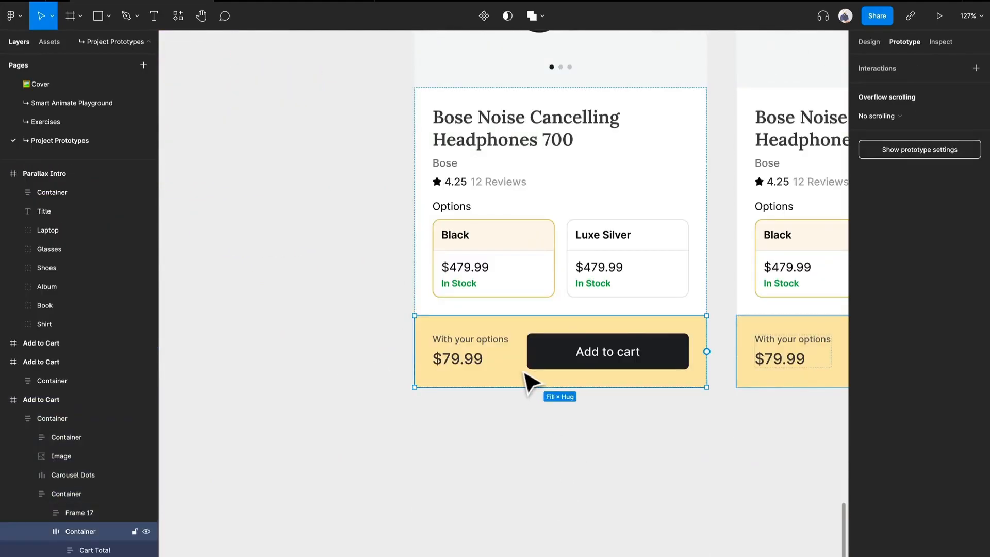
left_click(610, 362)
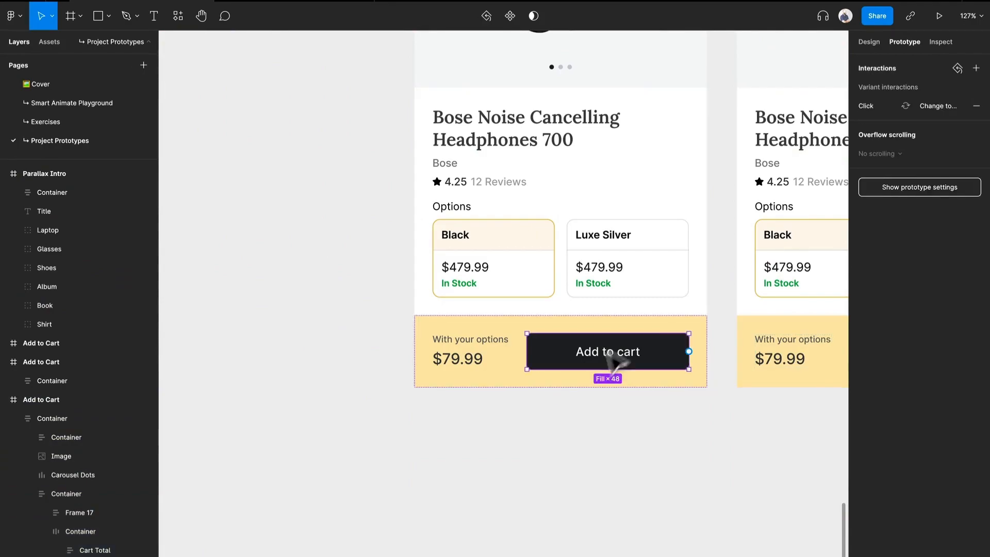
left_click(696, 335)
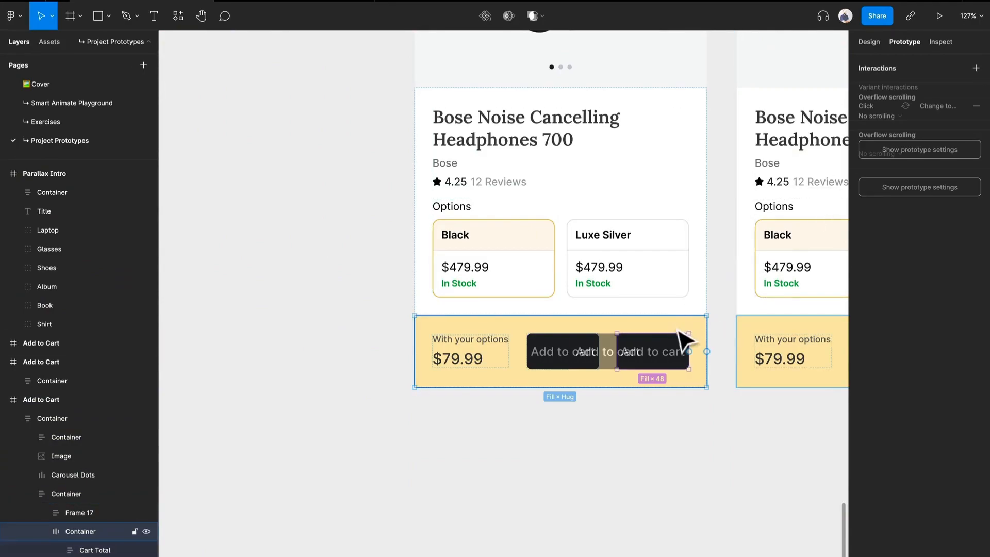
key("ctrl+v")
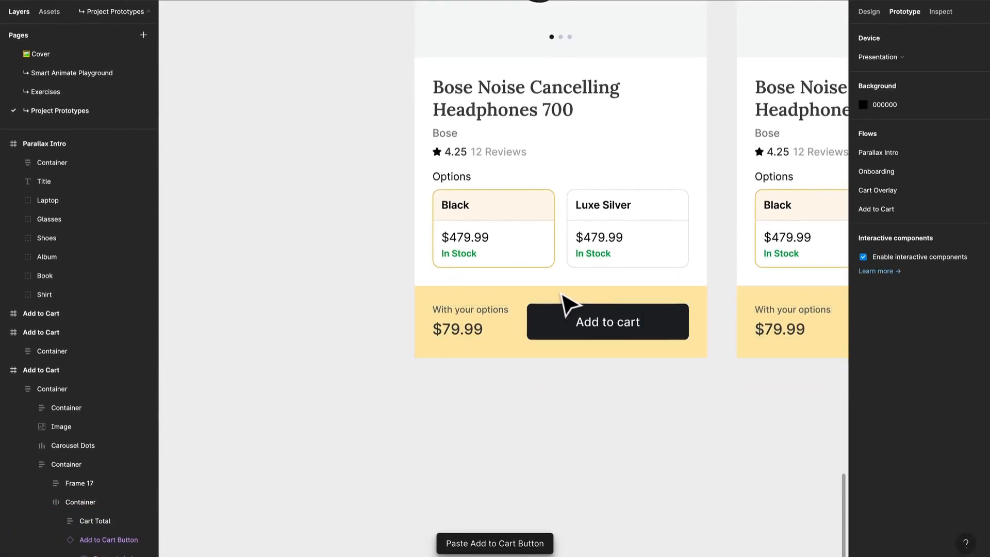
left_click(600, 342)
double_click(600, 340)
double_click(598, 338)
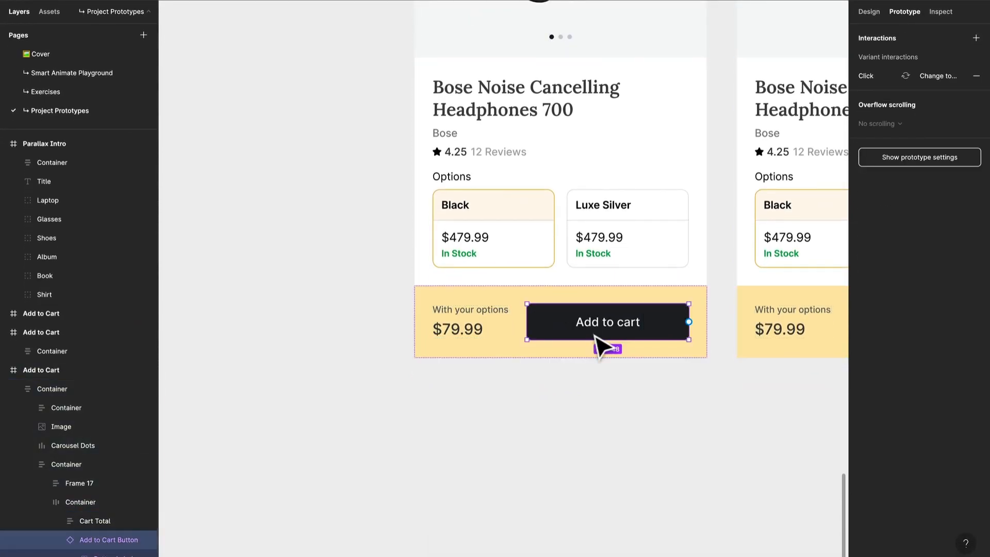
Rename the component set to "Add to Cart Button v2" and select its instance in the first product page's footer to check it.
scroll(239, 322, "up", 8)
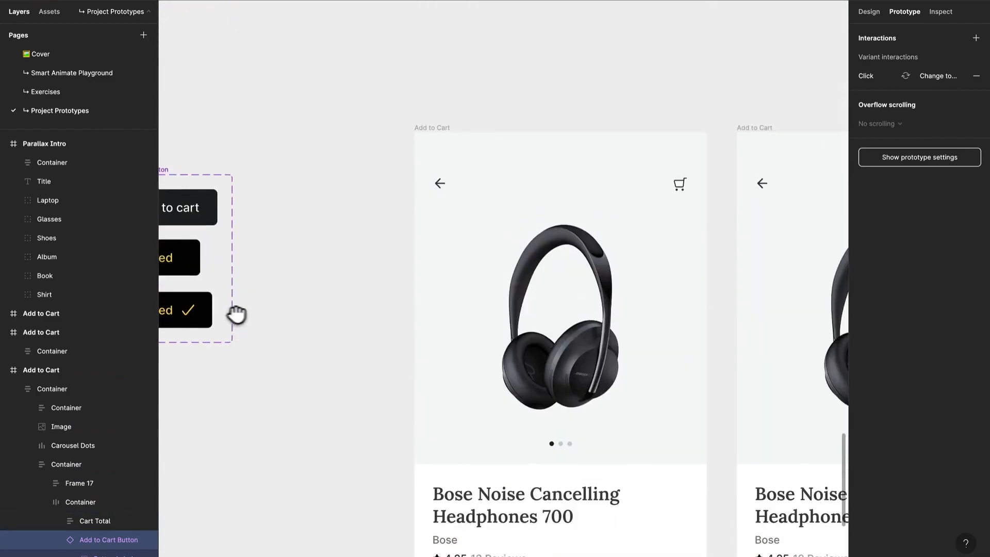
left_click_drag(232, 314, 319, 323)
left_click(219, 173)
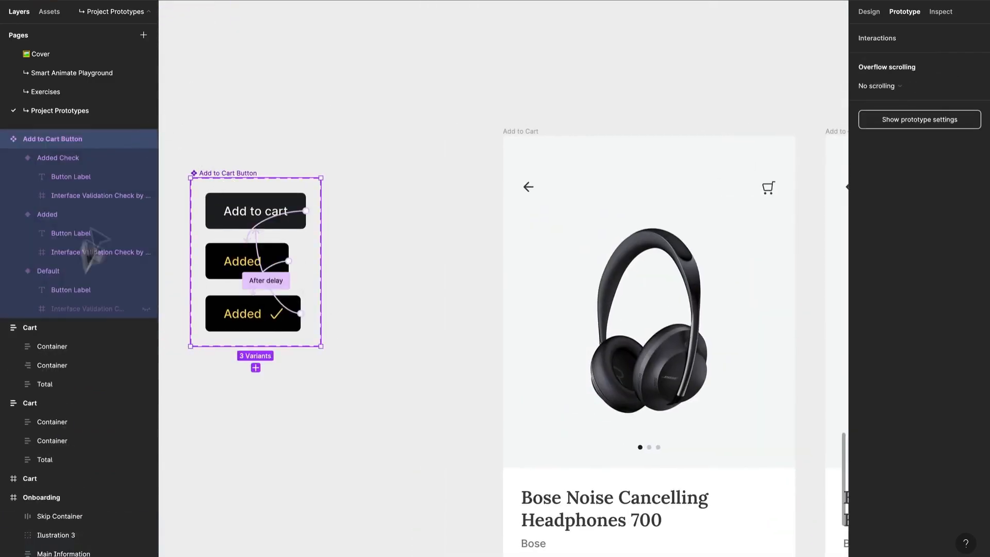
double_click(55, 137)
key("Right")
type("v2")
key("Return")
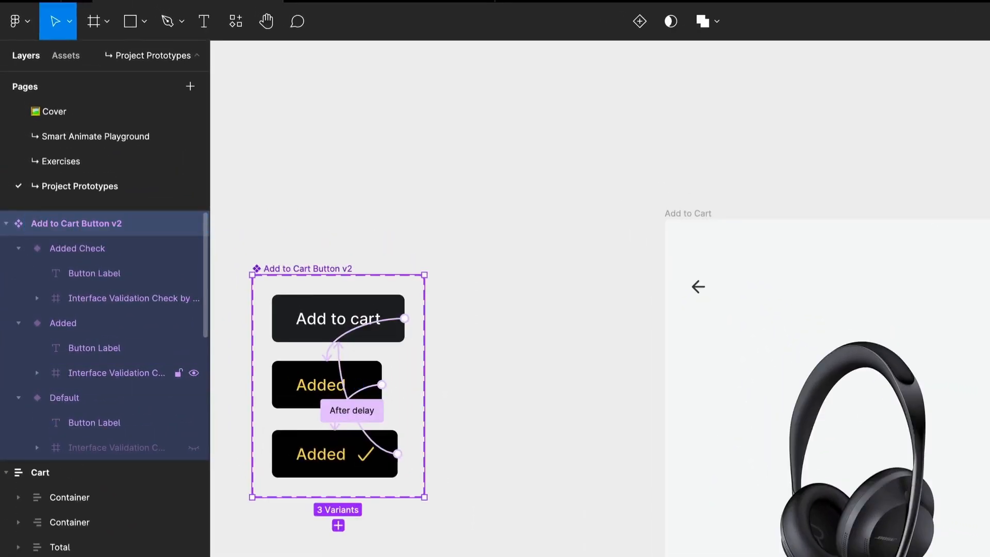
scroll(535, 441, "down", 10)
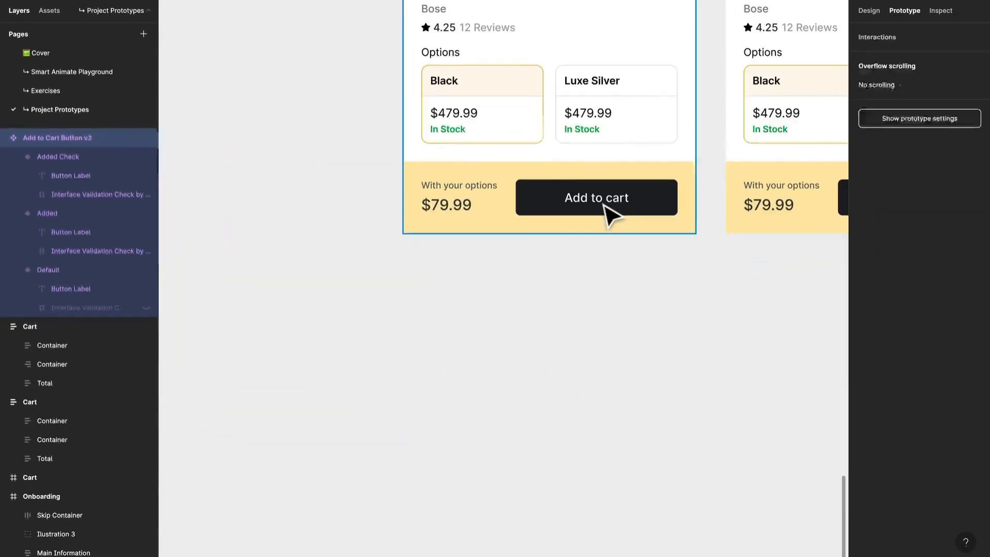
left_click(731, 275)
double_click(731, 275)
double_click(731, 275)
double_click(731, 275)
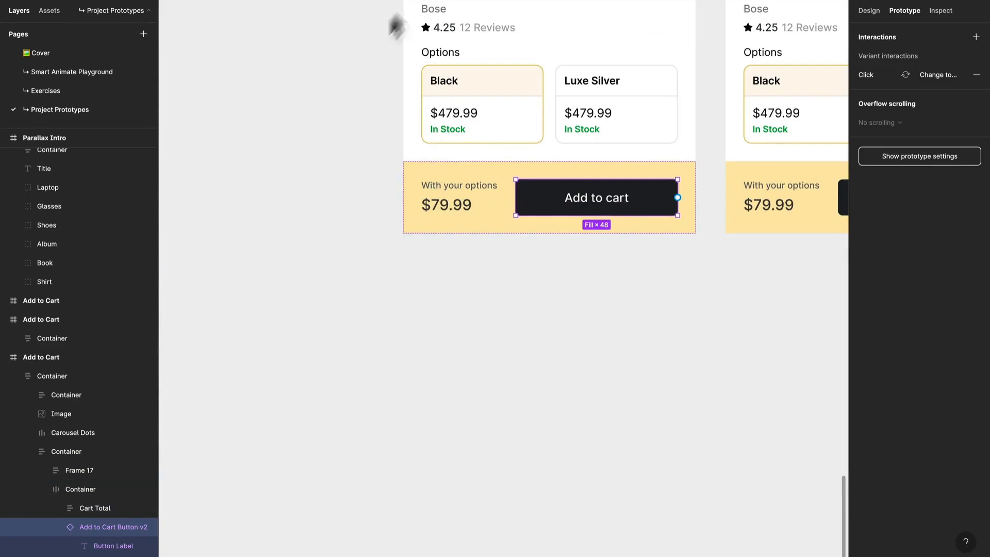
Add a flow starting point named "v2" to the first Add to Cart product page frame.
left_click(337, 85)
scroll(343, 170, "up", 10)
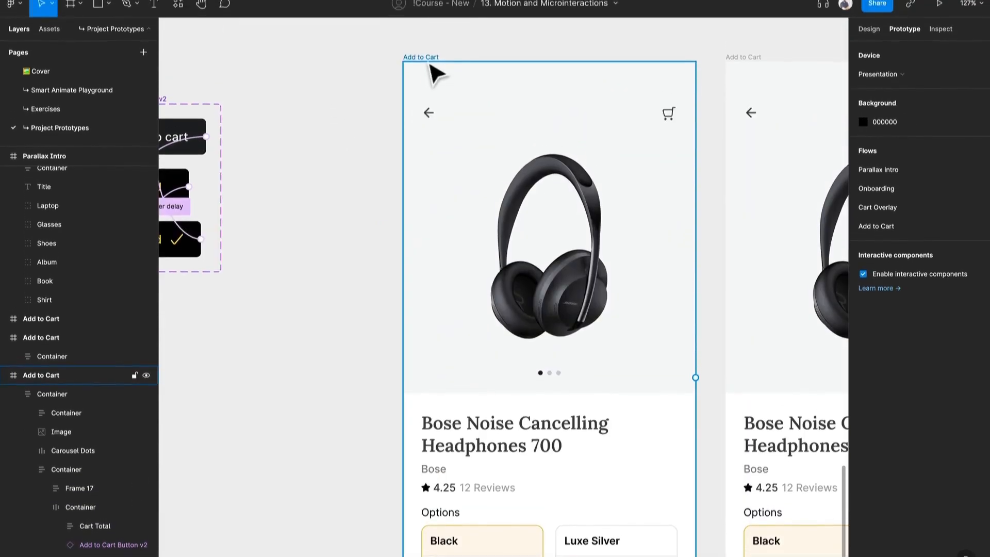
left_click(430, 43)
left_click(977, 89)
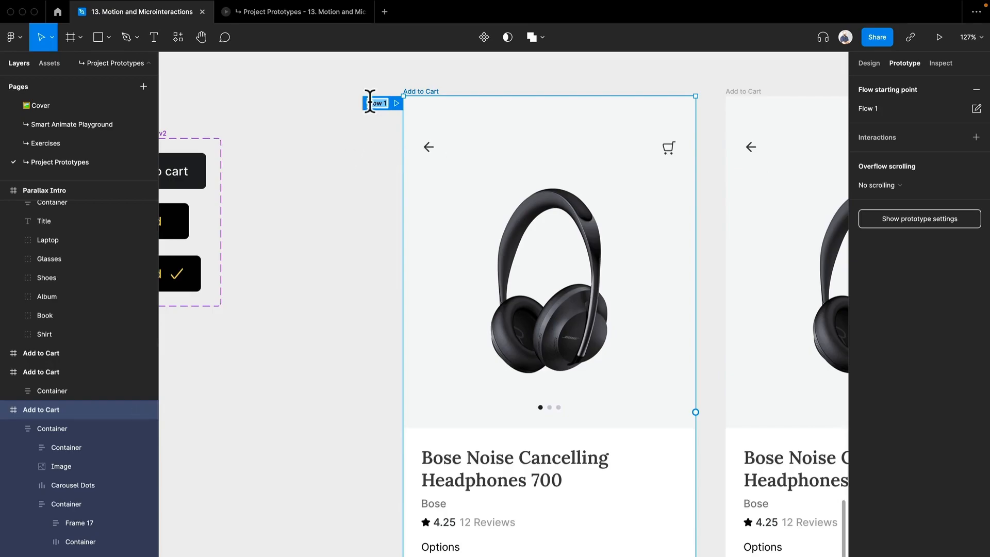
left_click(299, 141)
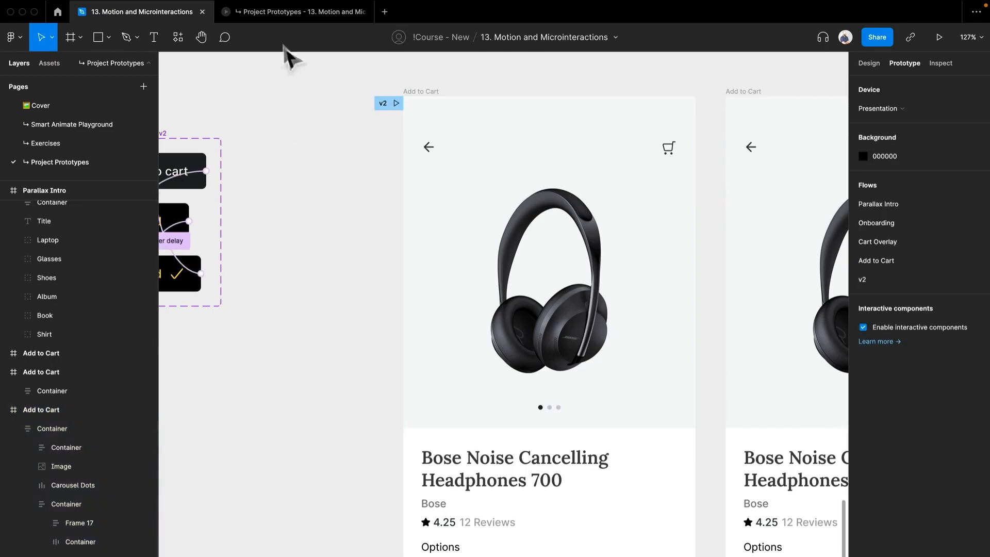
Switch to the open Project Prototypes presentation and enlarge its list of flows.
left_click(280, 16)
scroll(57, 141, "down", 1)
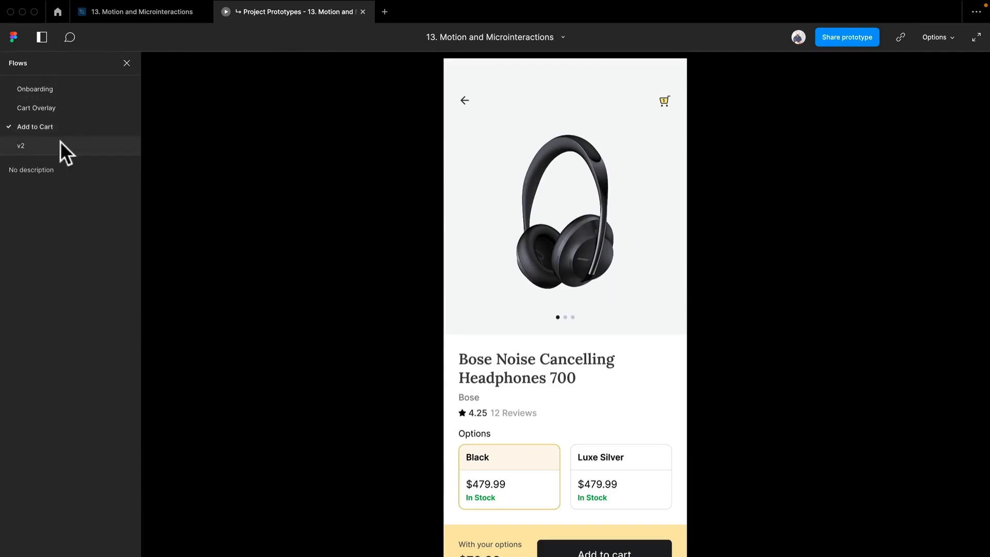
left_click_drag(77, 160, 90, 274)
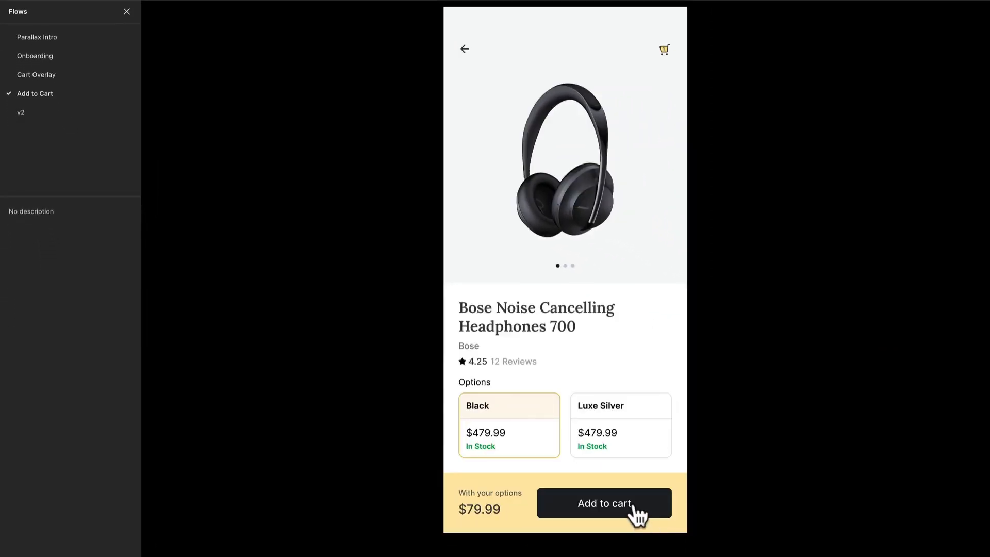
Play the Add to cart button in the Add to Cart flow and the v2 flow and return to the design file.
left_click(638, 514)
left_click(31, 114)
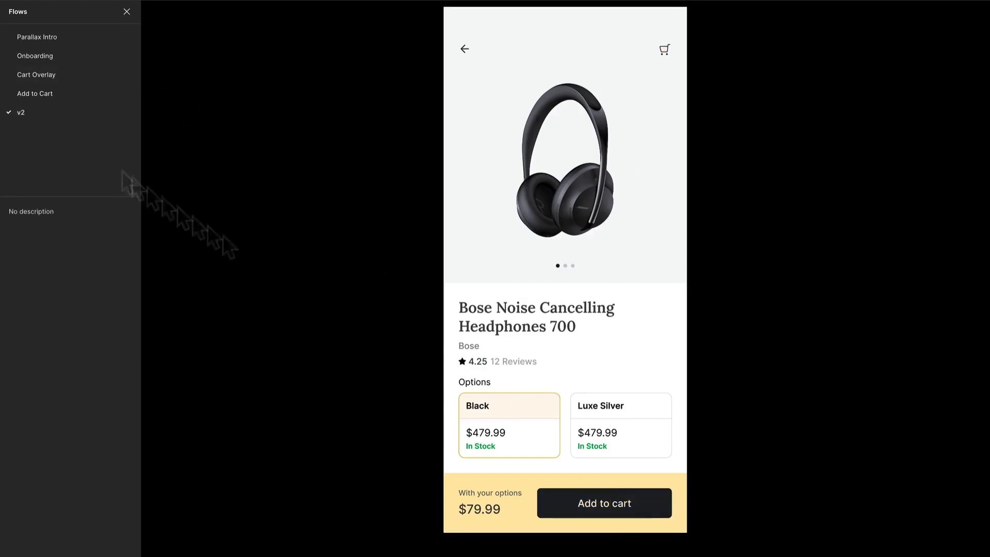
left_click(614, 516)
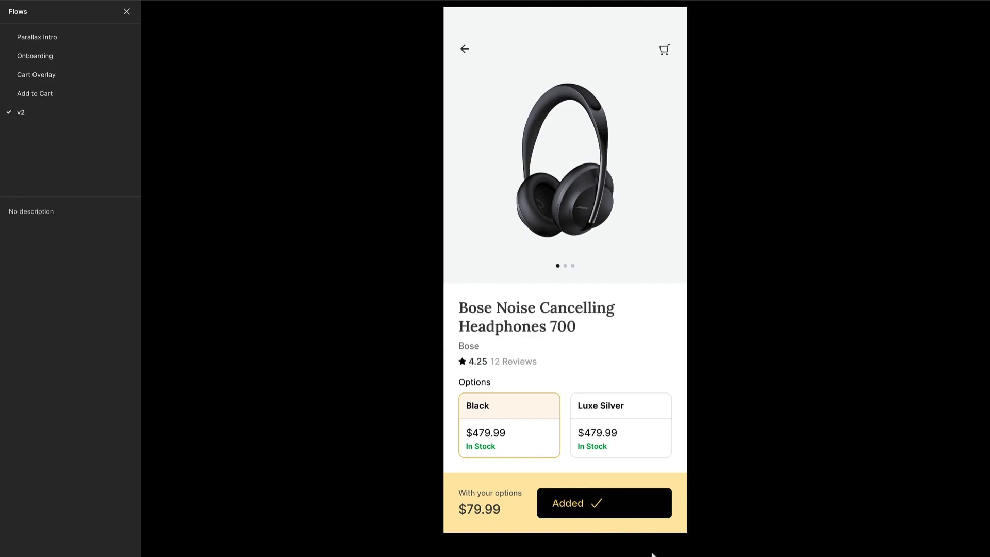
key("Escape")
left_click(169, 16)
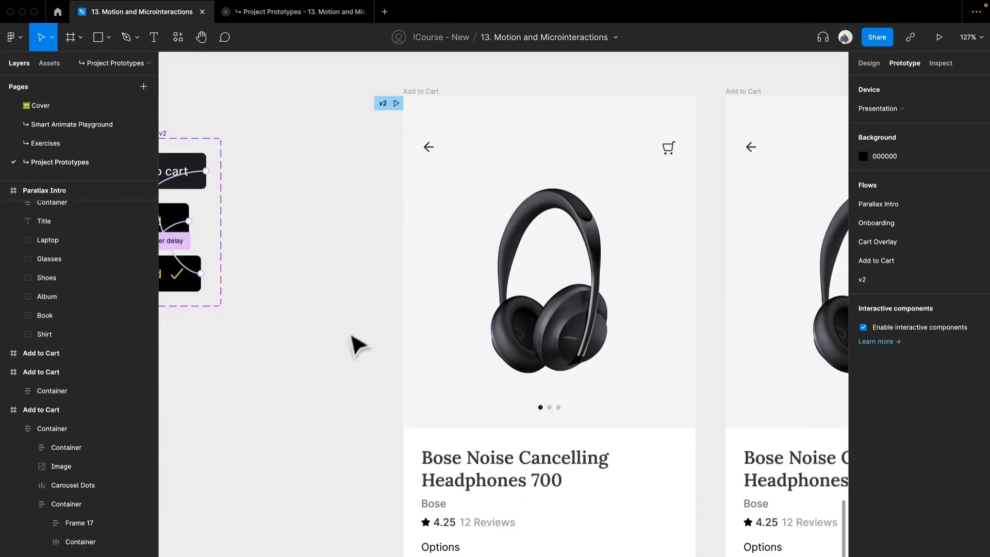
Widen the Added variant of Add to Cart Button v2 to 134 to match the Default variant.
scroll(361, 340, "left", 5)
left_click(355, 230)
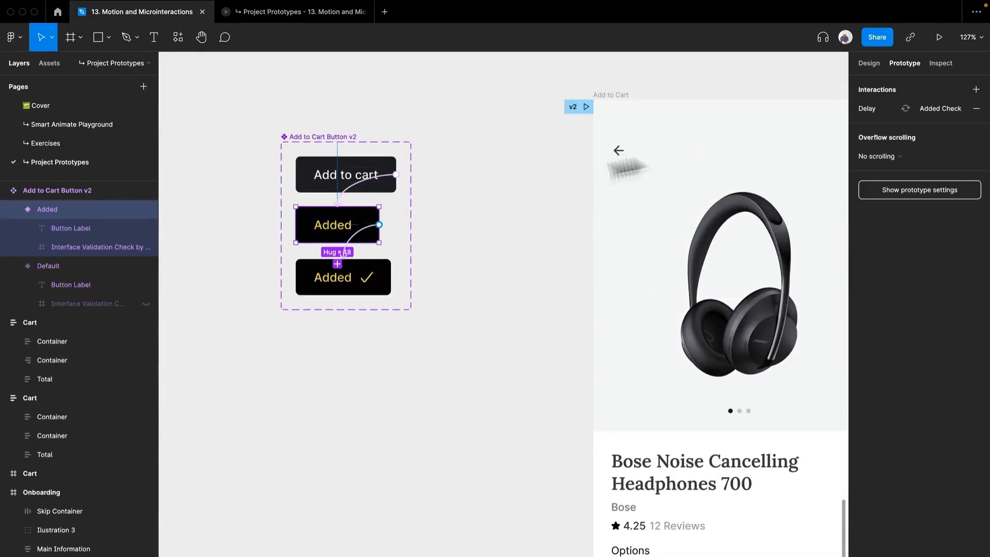
left_click(860, 64)
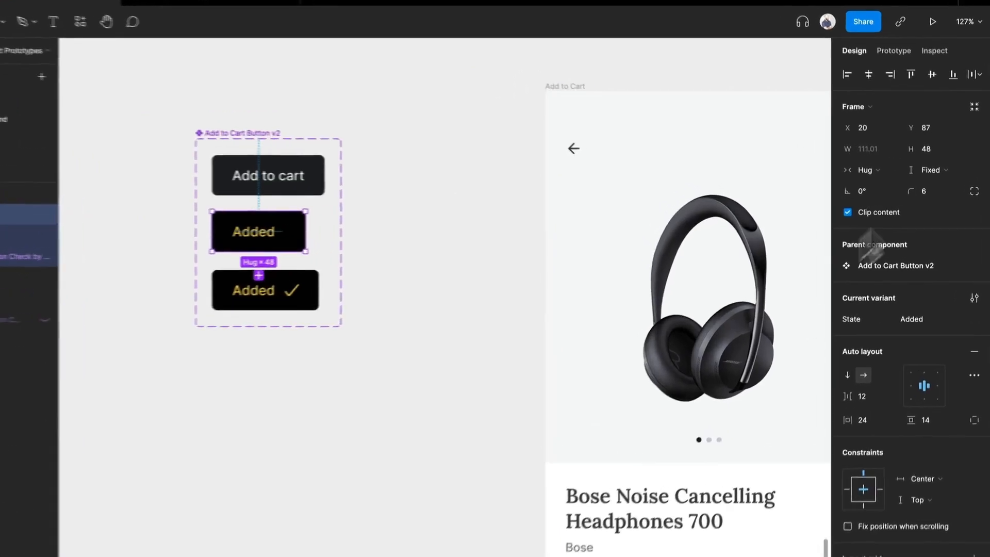
left_click_drag(305, 227, 317, 227)
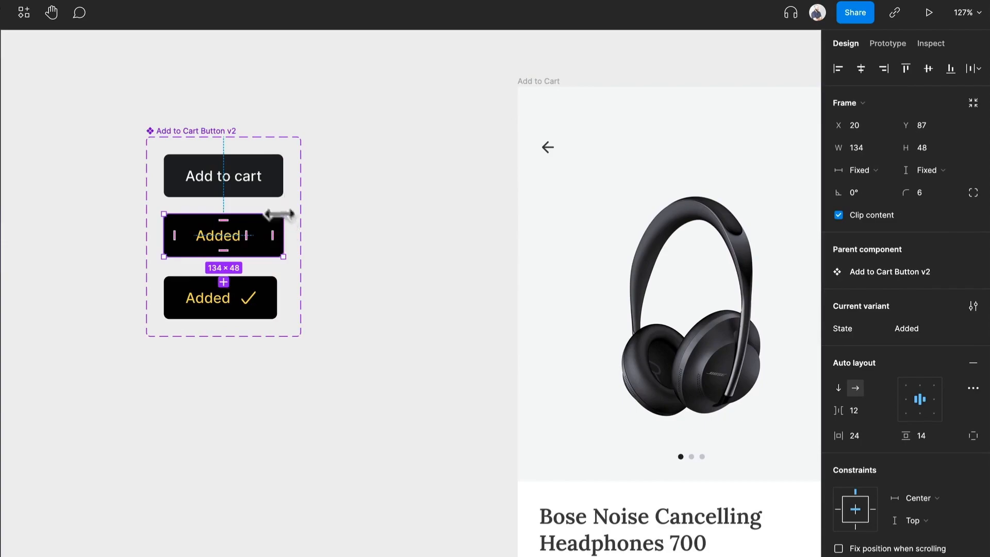
left_click(277, 195)
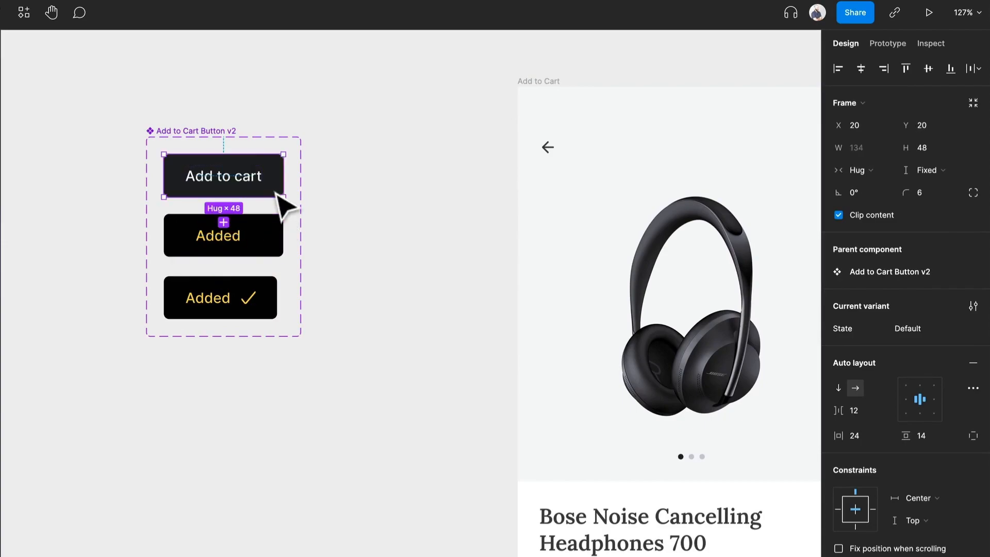
Return the Added variant's horizontal sizing to Hug contents.
left_click(236, 239)
left_click(861, 171)
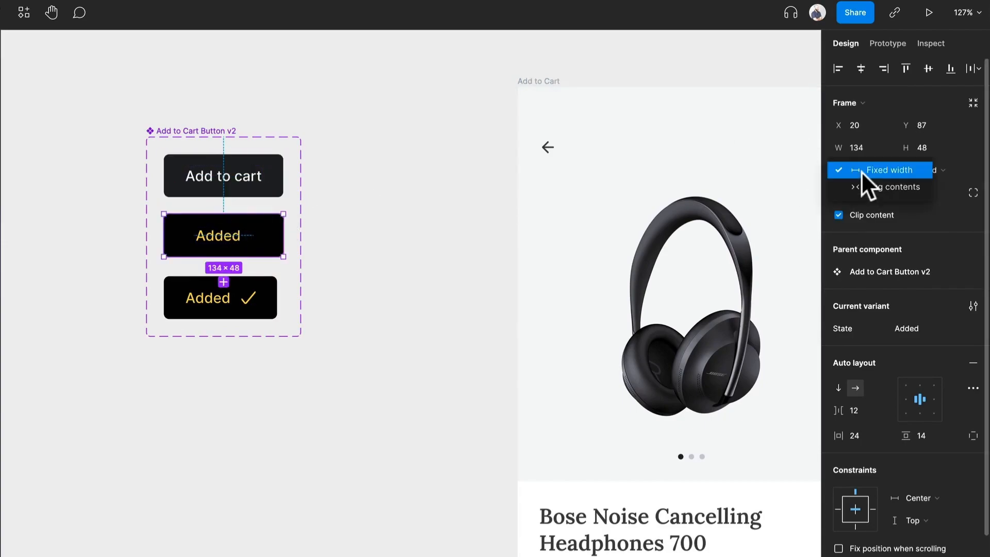
left_click(871, 187)
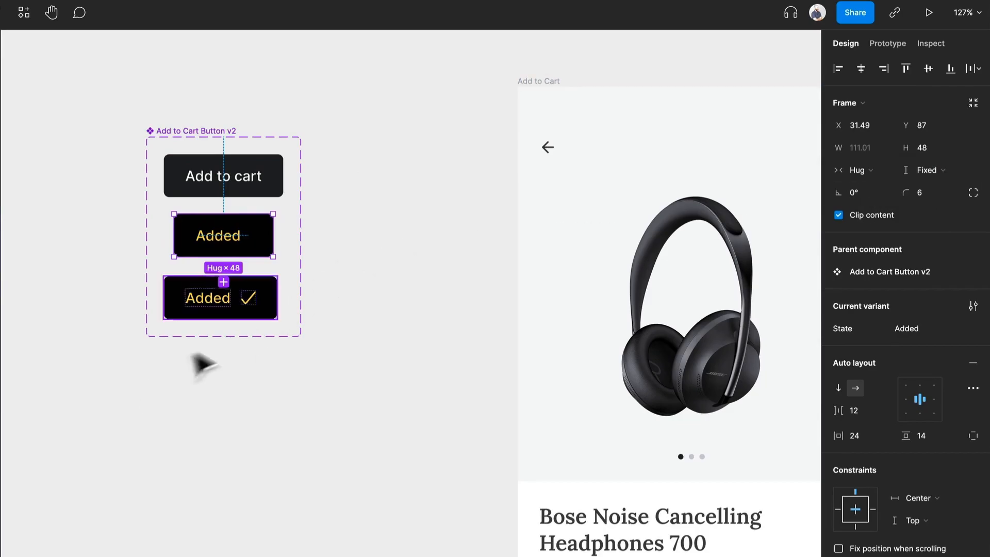
Examine the sizing settings of the variants in the original Add to Cart Button component set.
left_click_drag(248, 342, 610, 394)
left_click_drag(117, 442, 632, 457)
left_click_drag(18, 404, 569, 480)
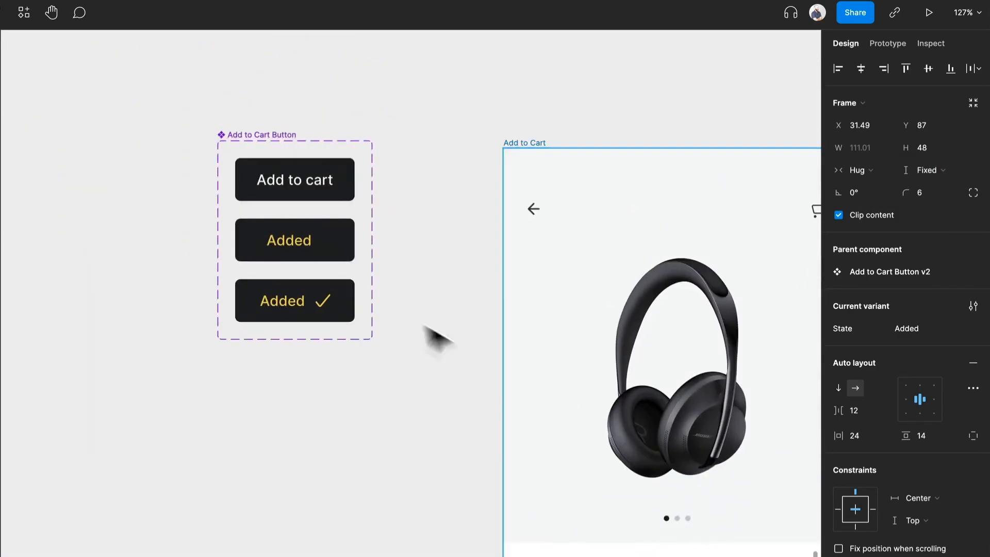
left_click(342, 248)
left_click(339, 192)
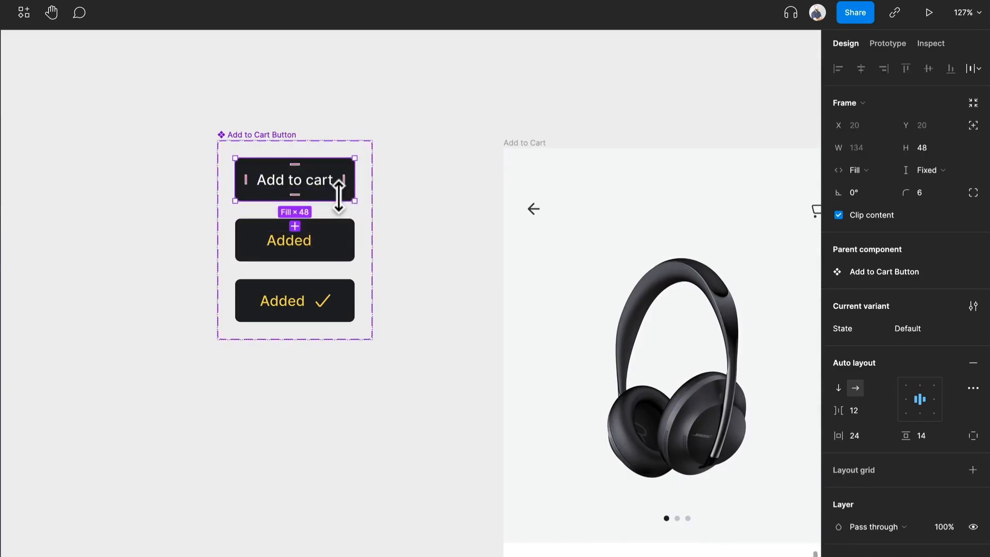
left_click(345, 296)
Add auto layout to the Add to Cart Button v2 component set.
scroll(550, 443, "right", 10)
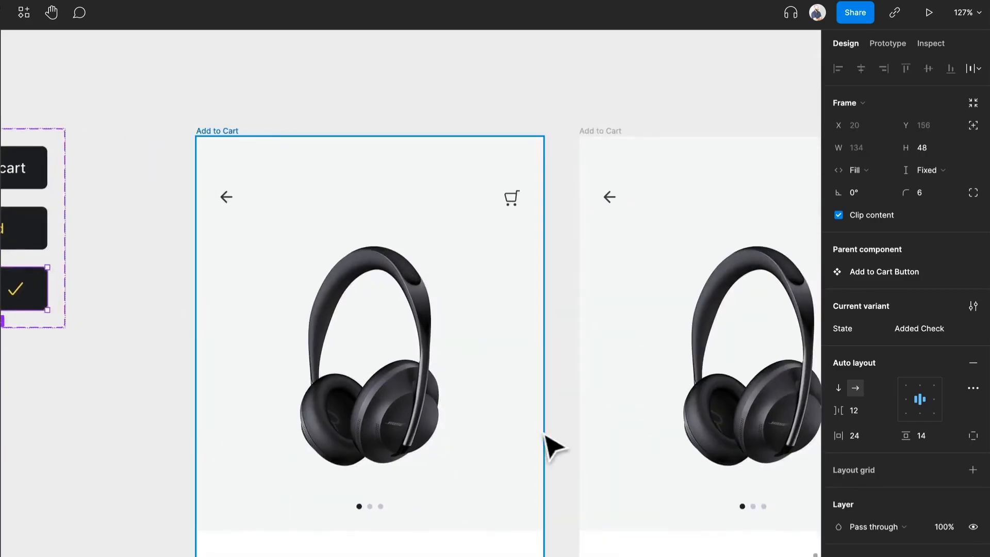
scroll(549, 444, "right", 15)
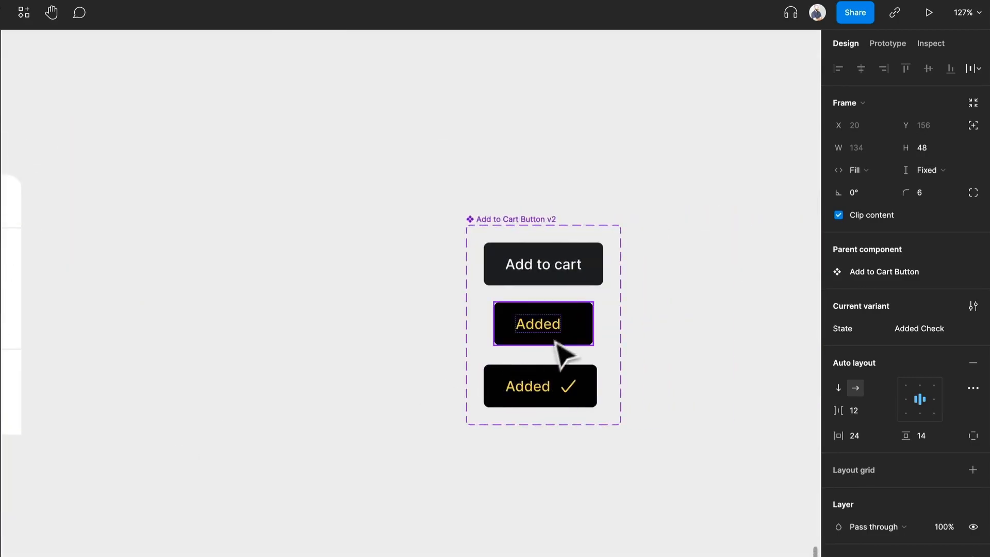
left_click(563, 347)
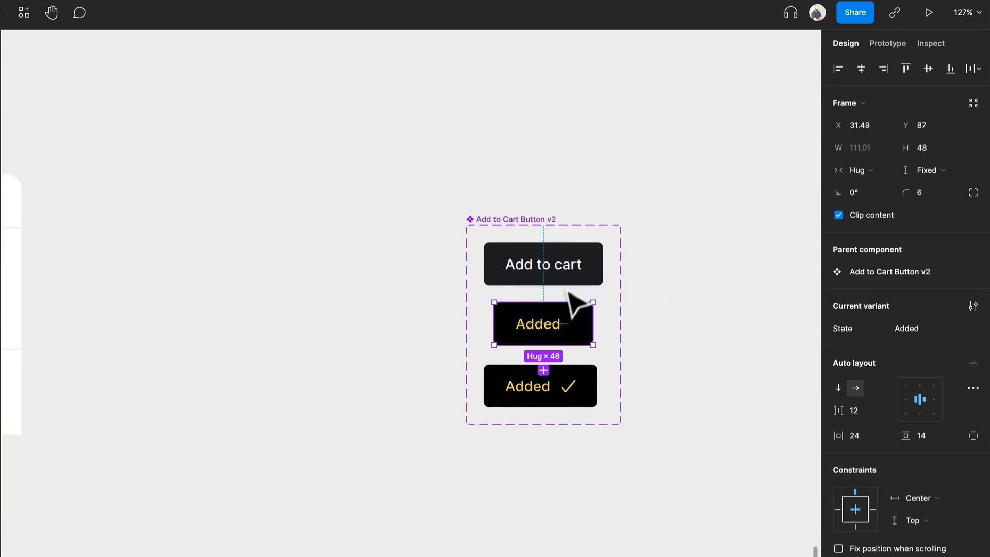
left_click(546, 225)
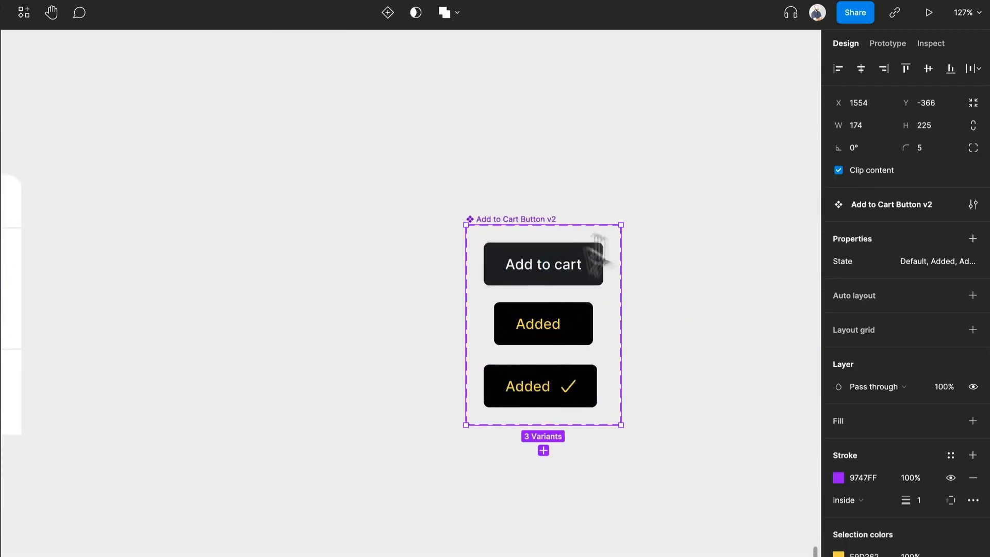
left_click(972, 295)
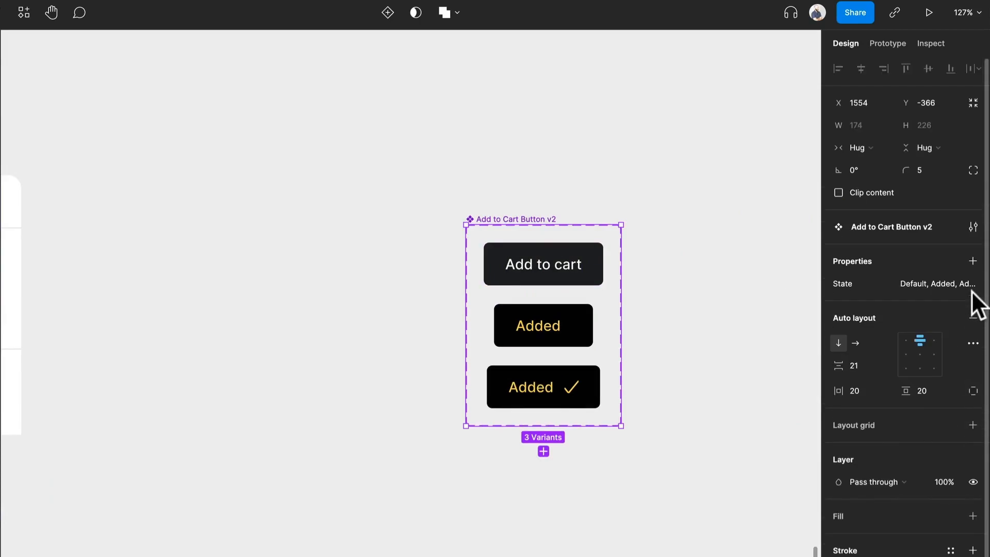
Set the horizontal sizing of all three Add to Cart Button v2 variants to Fill container.
key("Return")
left_click(868, 173)
left_click(874, 188)
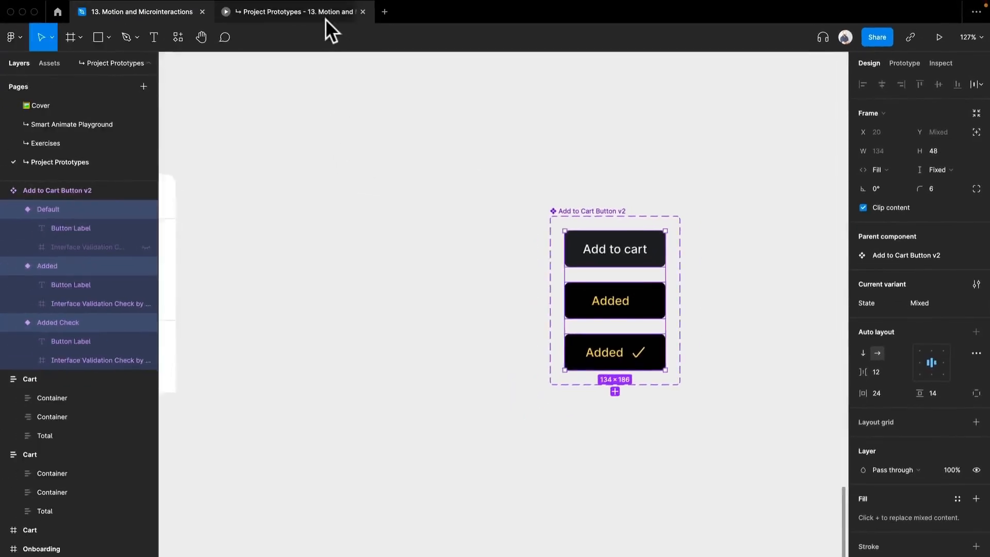
Test the equal-width button states in the v2 flow presentation and return to the design file.
left_click(326, 19)
left_click(619, 491)
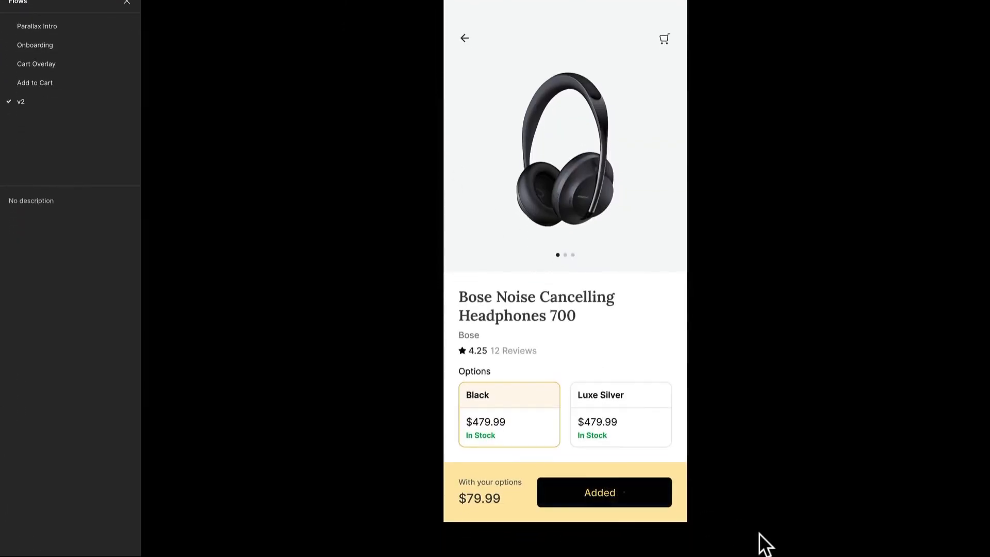
left_click(642, 499)
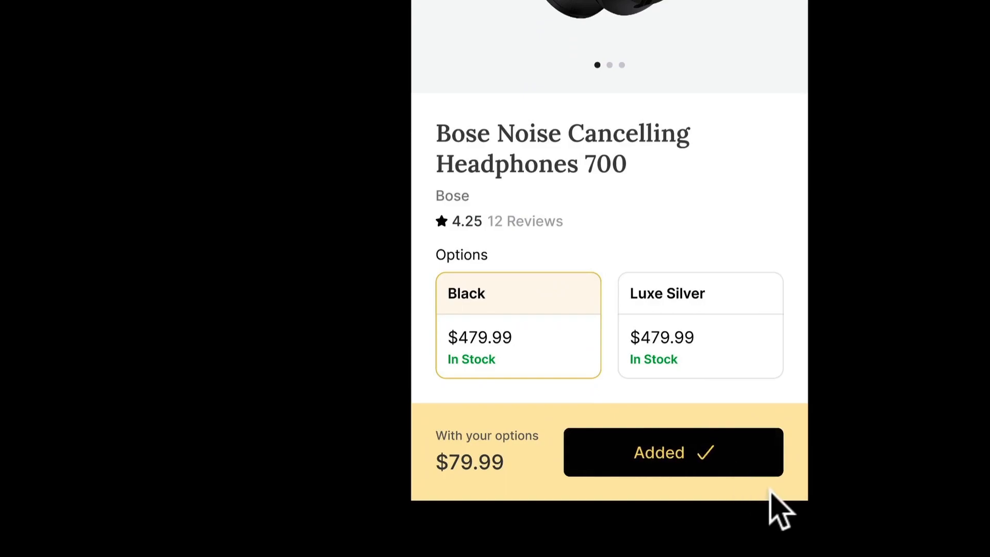
left_click(722, 453)
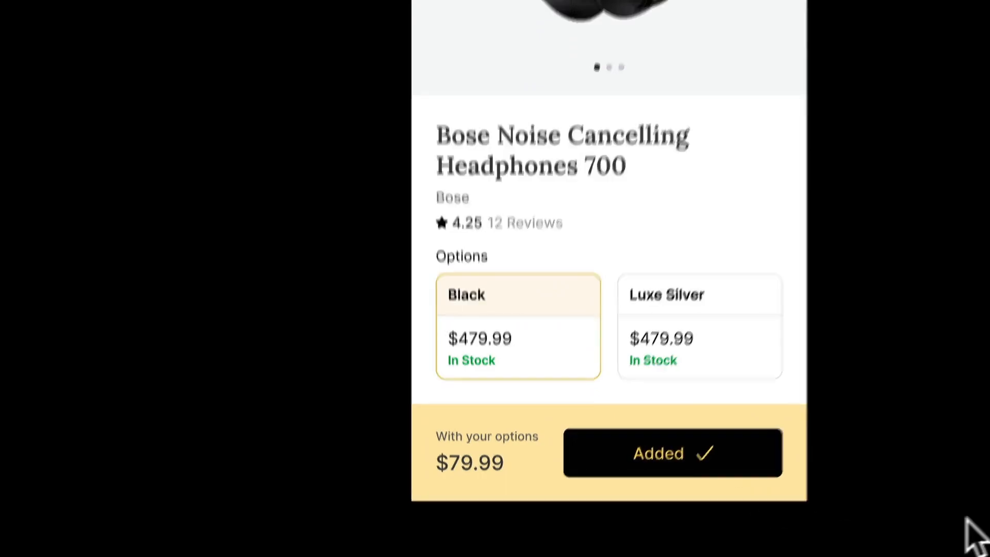
left_click(166, 13)
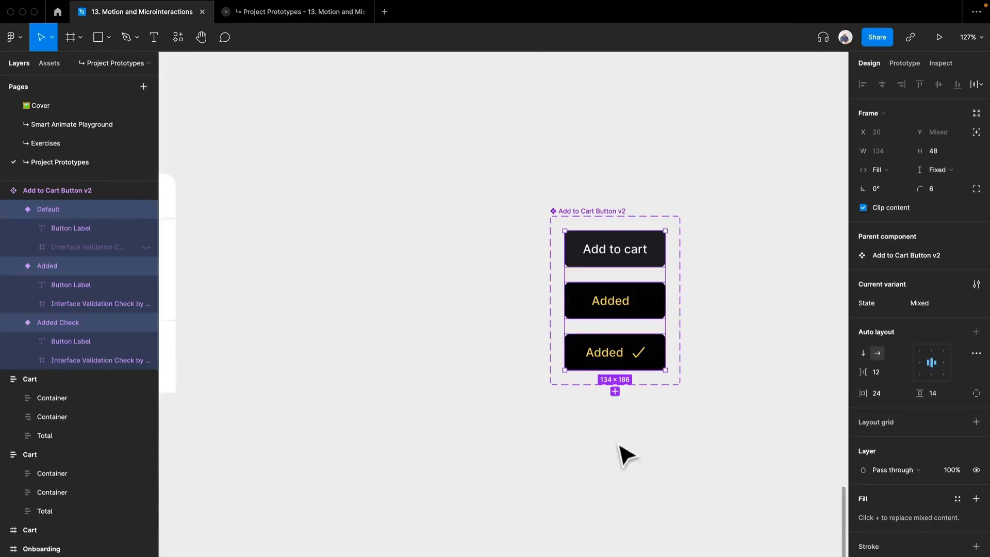
Set the duration of the Bouncy smart animate from Added to Added Check to 700 ms.
scroll(620, 446, "right", 4)
left_click(525, 301)
left_click(905, 63)
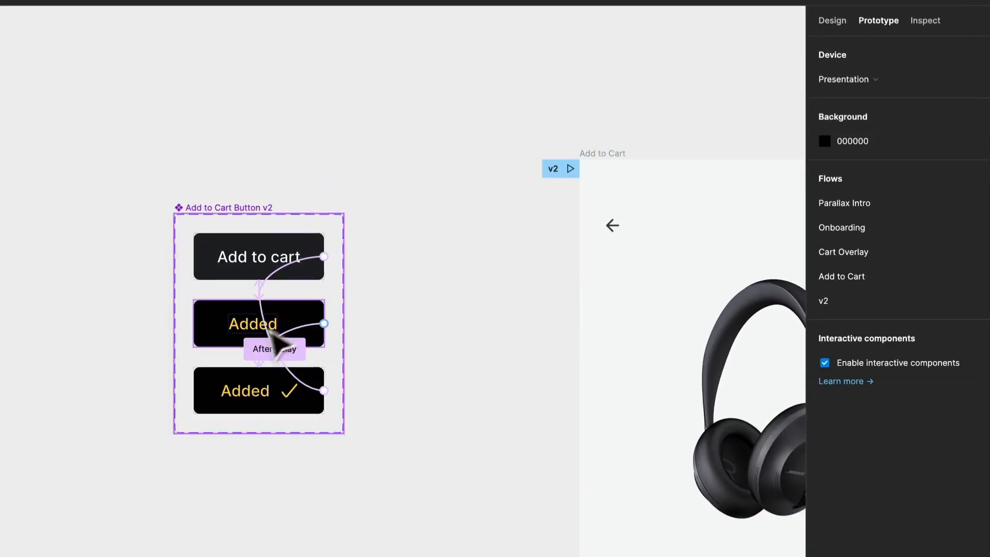
scroll(286, 335, "up", 3)
left_click(291, 339)
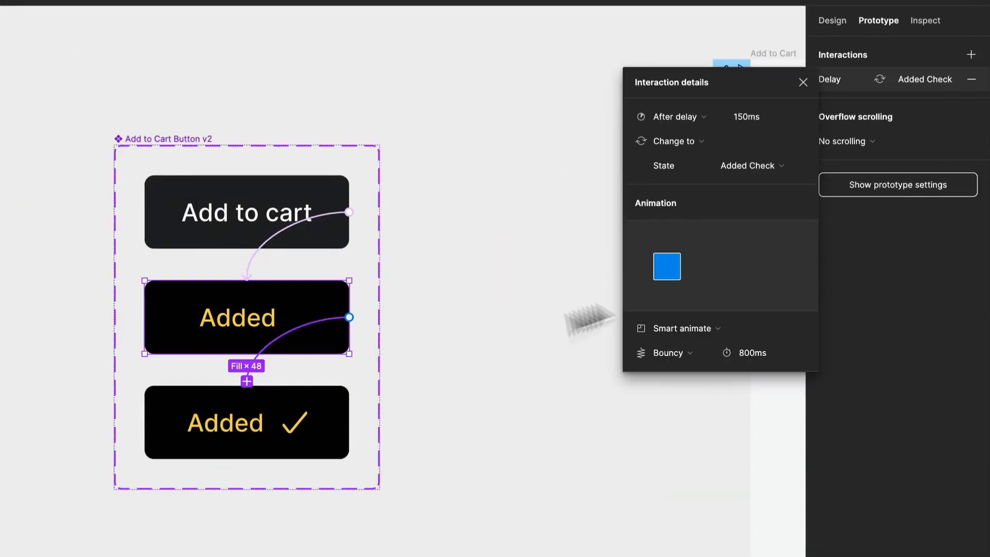
left_click(761, 353)
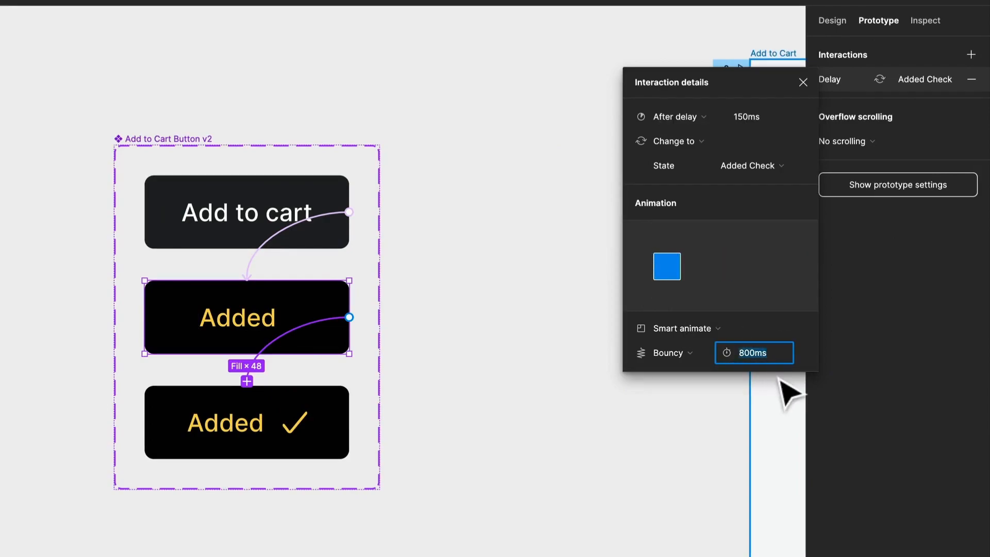
type("700")
key("Return")
Replay the Add to cart button's animation in the v2 flow and go back to the design file.
left_click(296, 11)
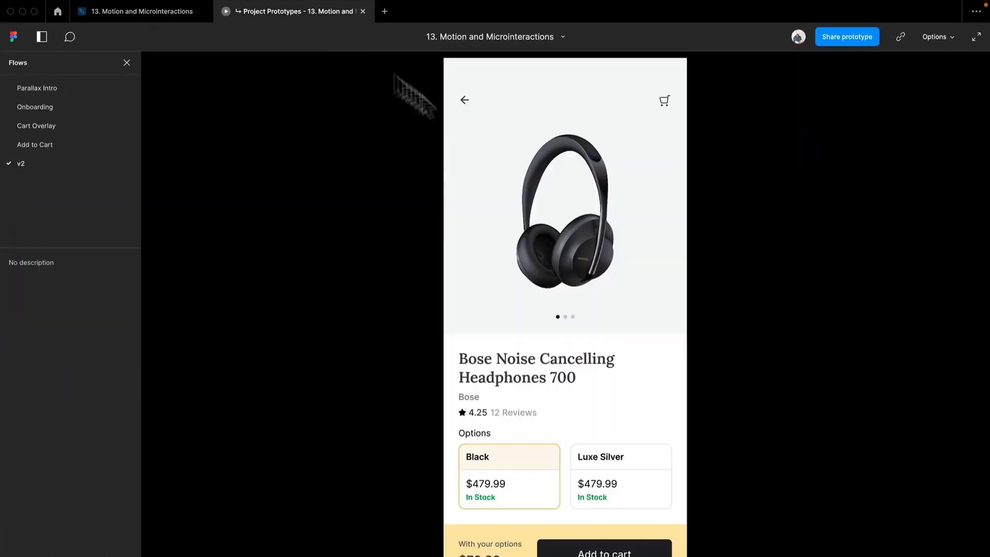
left_click(572, 547)
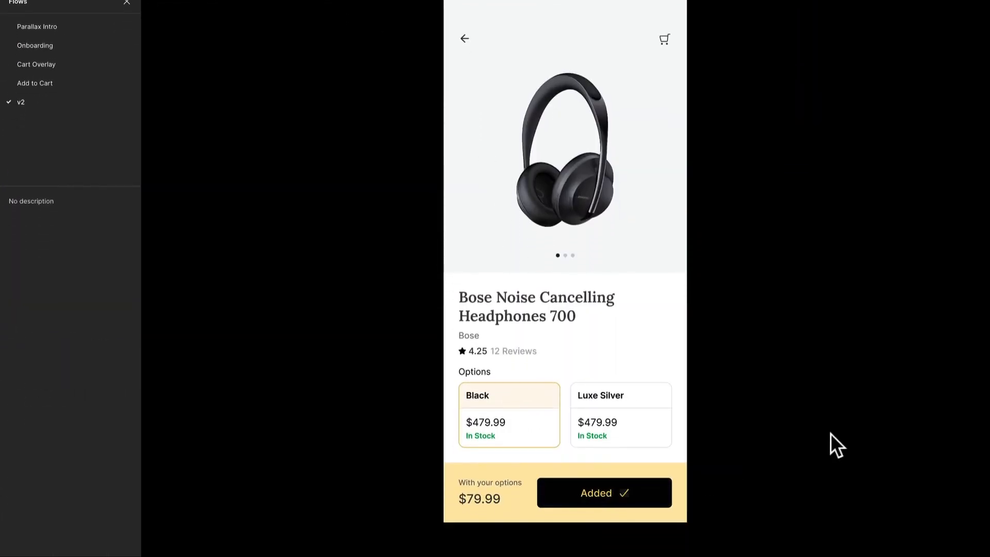
left_click(167, 17)
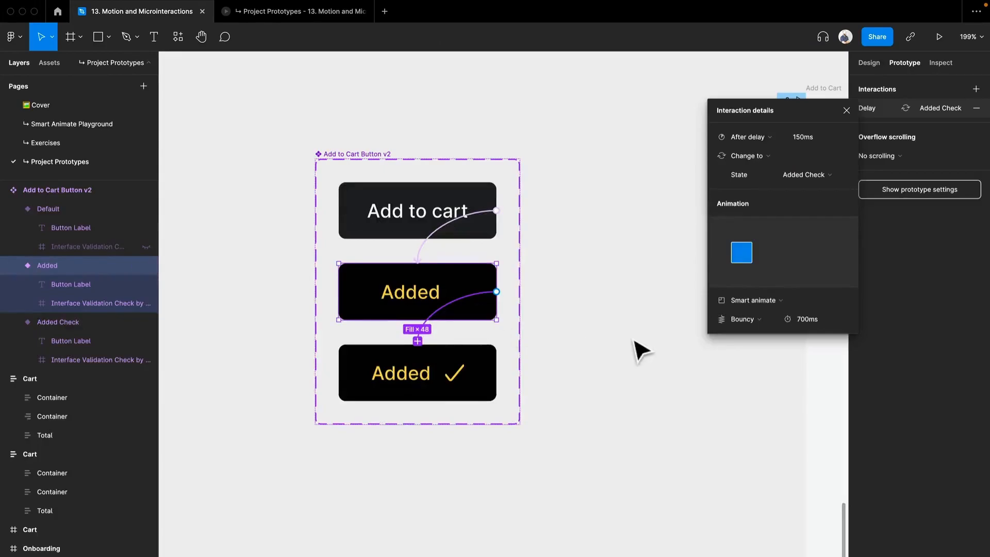
Copy the Added variant of the Add to Cart Button v2 component set.
left_click(641, 351)
scroll(625, 353, "down", 5)
scroll(625, 354, "up", 4)
left_click_drag(625, 354, 271, 245)
scroll(272, 243, "down", 3)
left_click_drag(310, 322, 538, 433)
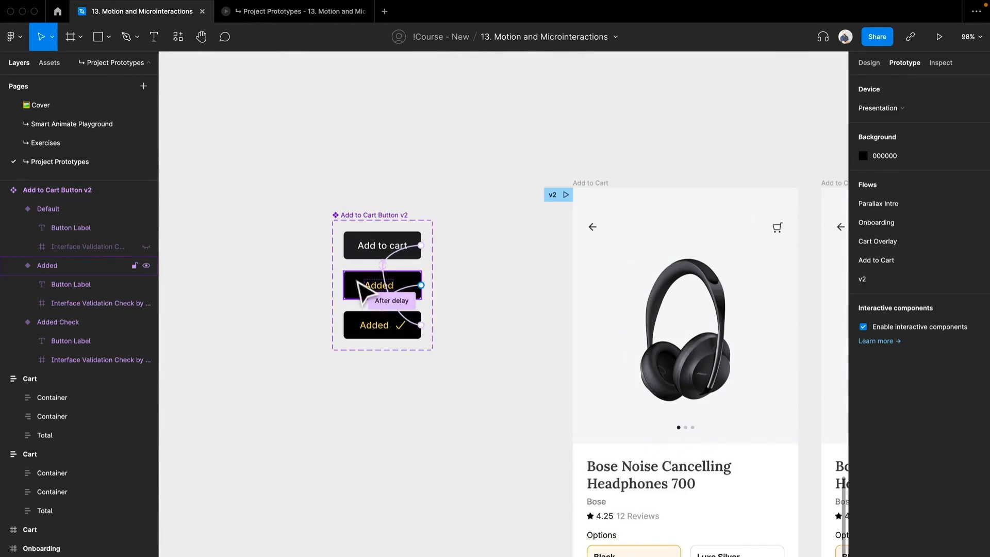
left_click(379, 283)
Replace the Added button in the second product page's yellow footer with the copied v2 Added variant.
scroll(520, 442, "down", 10)
scroll(520, 443, "right", 8)
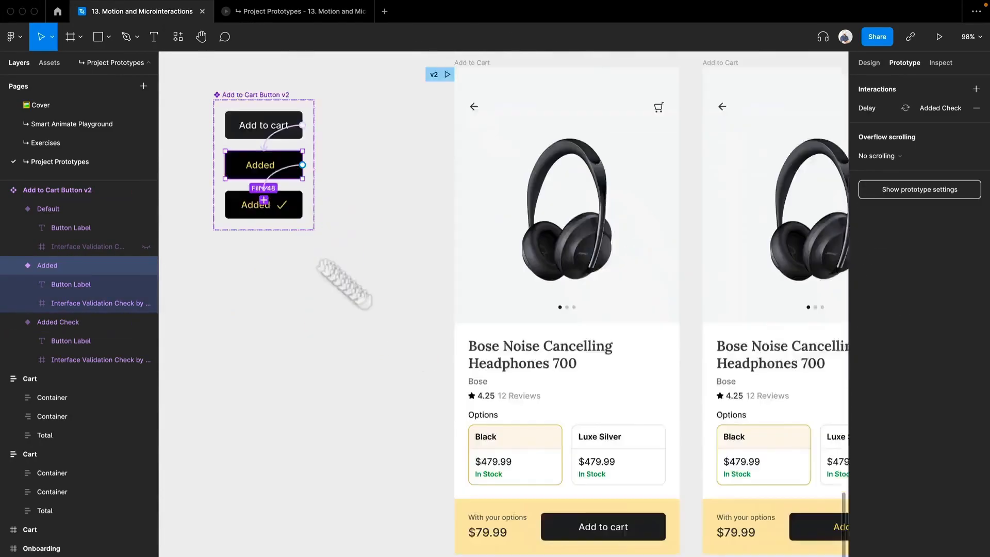
left_click(656, 332)
left_click(656, 333)
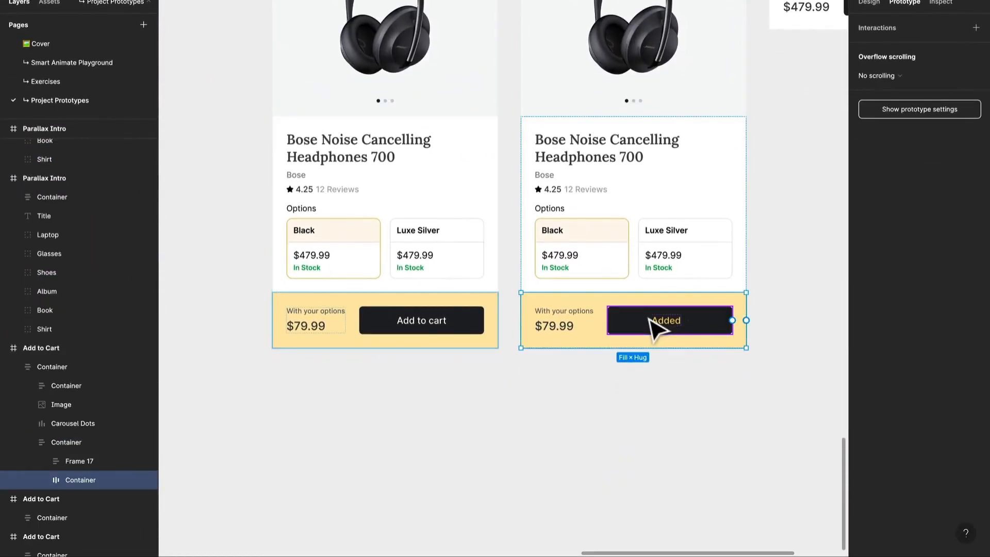
key("ctrl+v")
left_click(625, 324)
key("Delete")
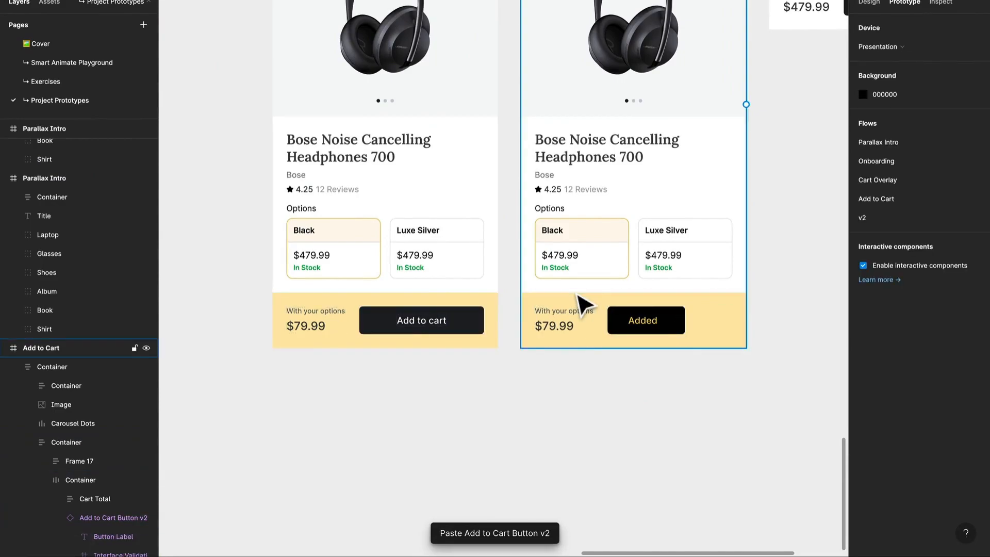
Set the v2 Added button in the second product page's footer to fill the container width.
left_click(696, 335)
double_click(665, 330)
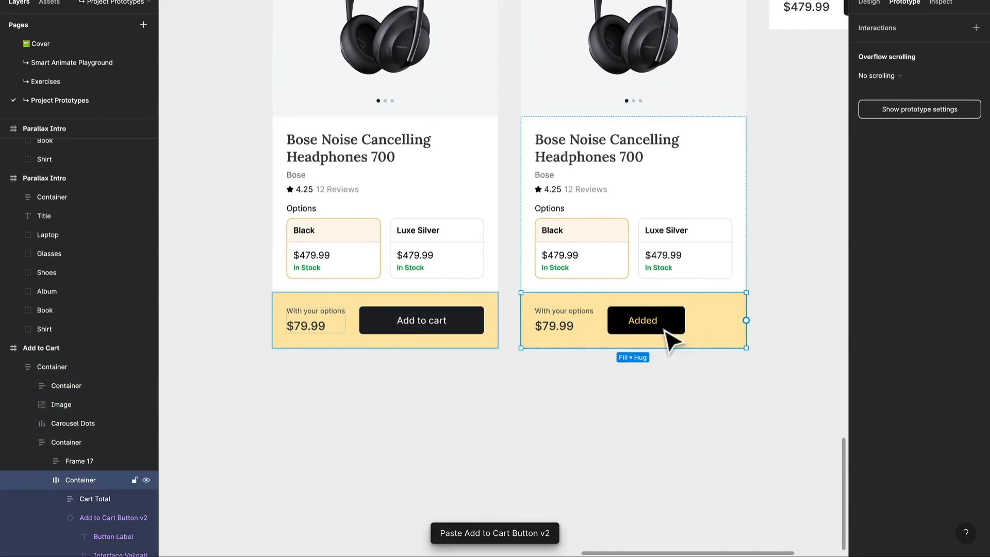
left_click(666, 333)
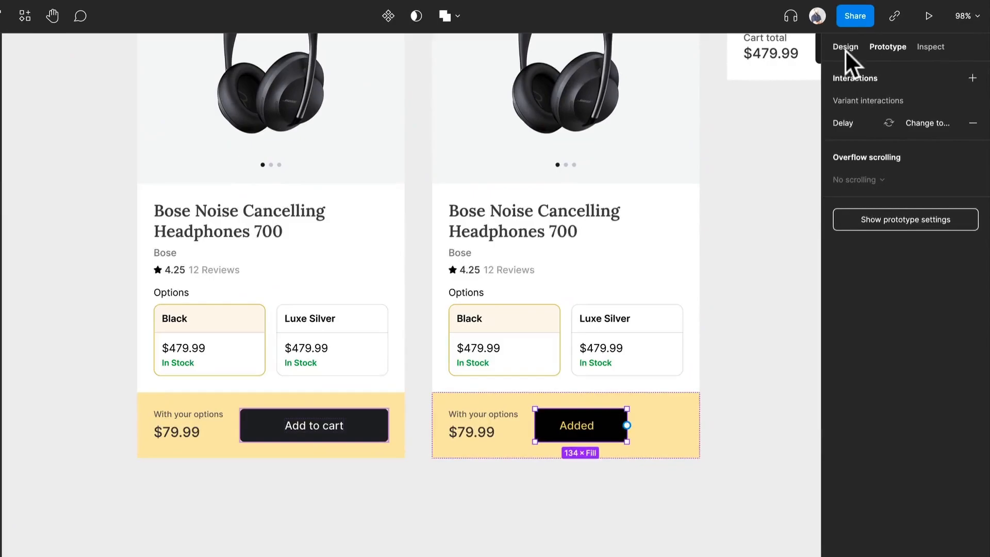
left_click(869, 2)
left_click(858, 172)
left_click(868, 205)
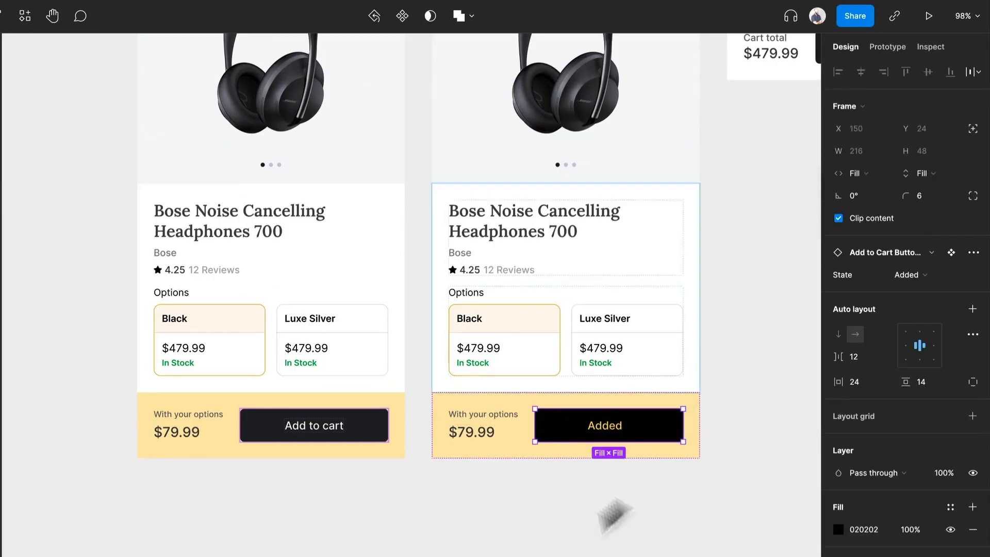
left_click(652, 471)
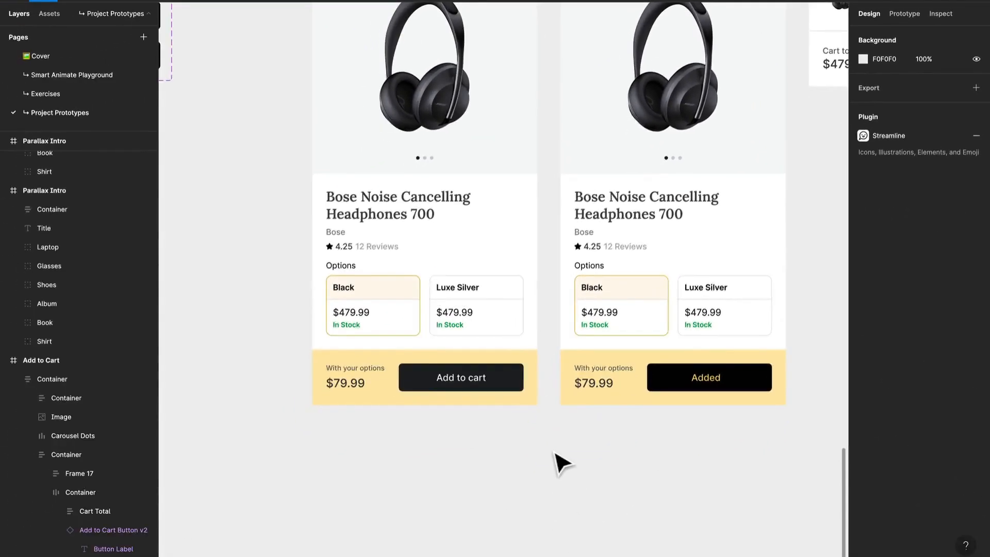
Link the first product page's Add to cart button to the second product page with an on-click Navigate to interaction.
scroll(559, 454, "up", 2)
scroll(559, 454, "up", 1)
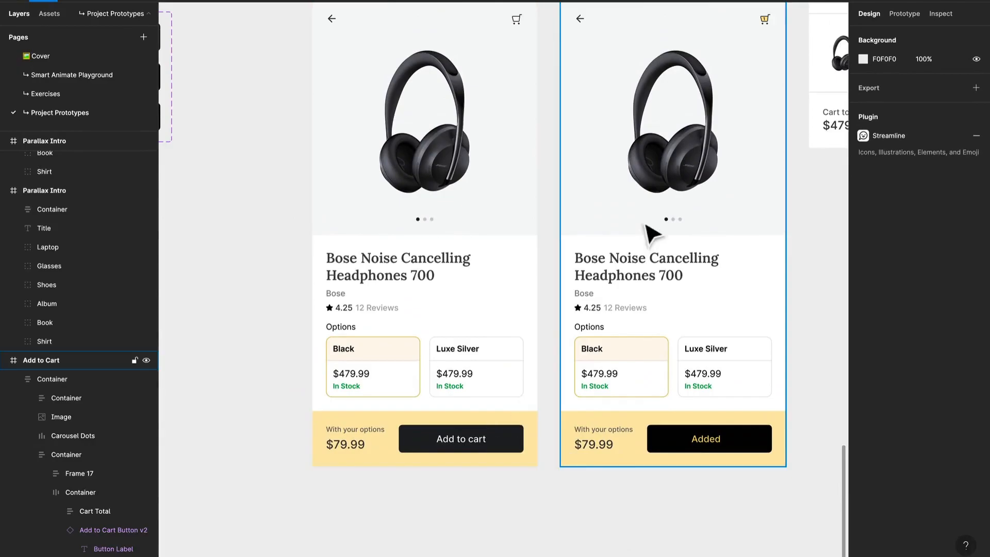
scroll(592, 228, "up", 2)
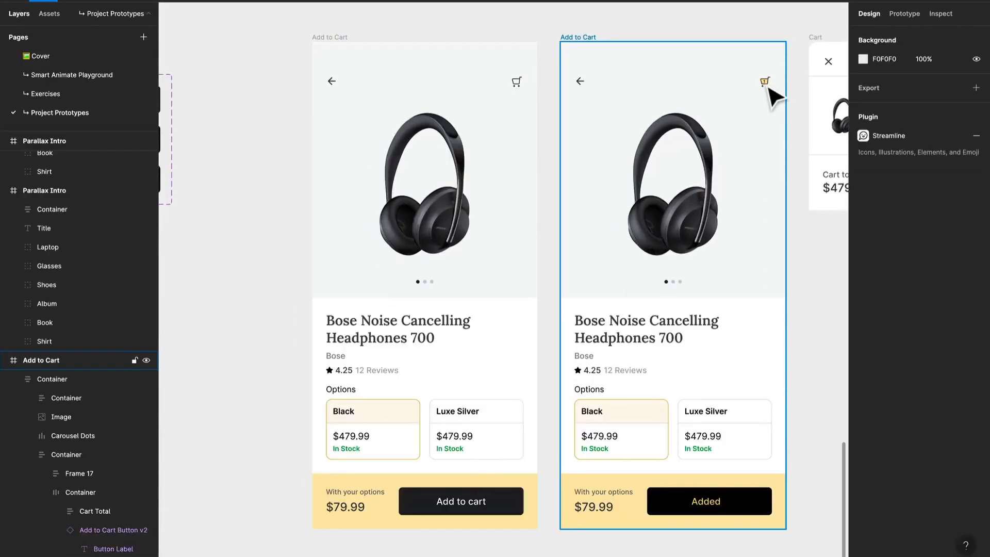
left_click(514, 325)
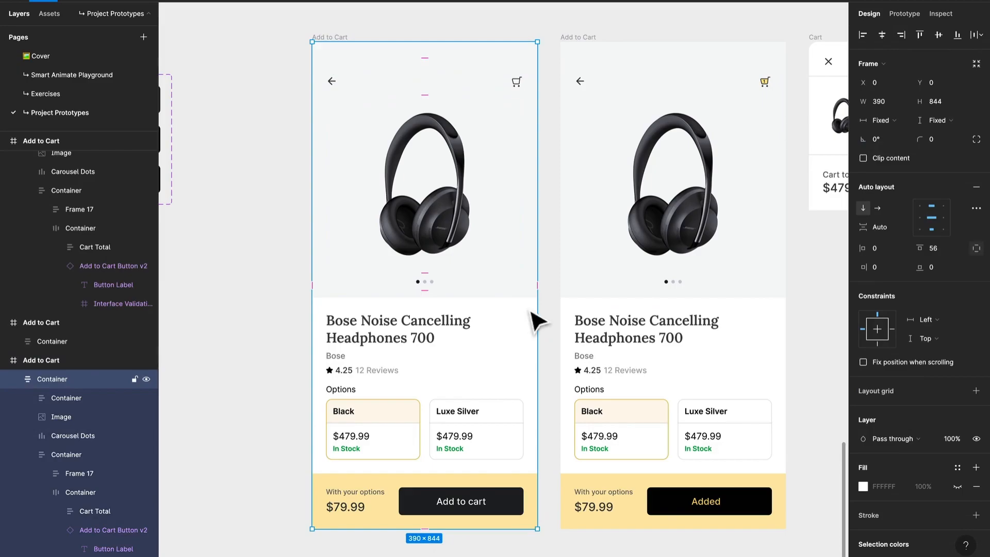
left_click(903, 14)
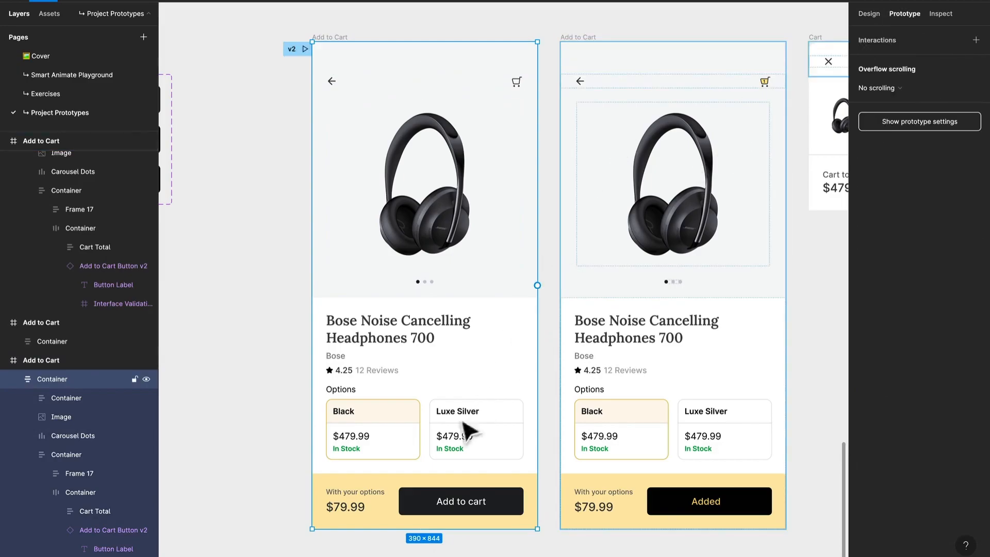
double_click(477, 492)
double_click(476, 491)
double_click(476, 490)
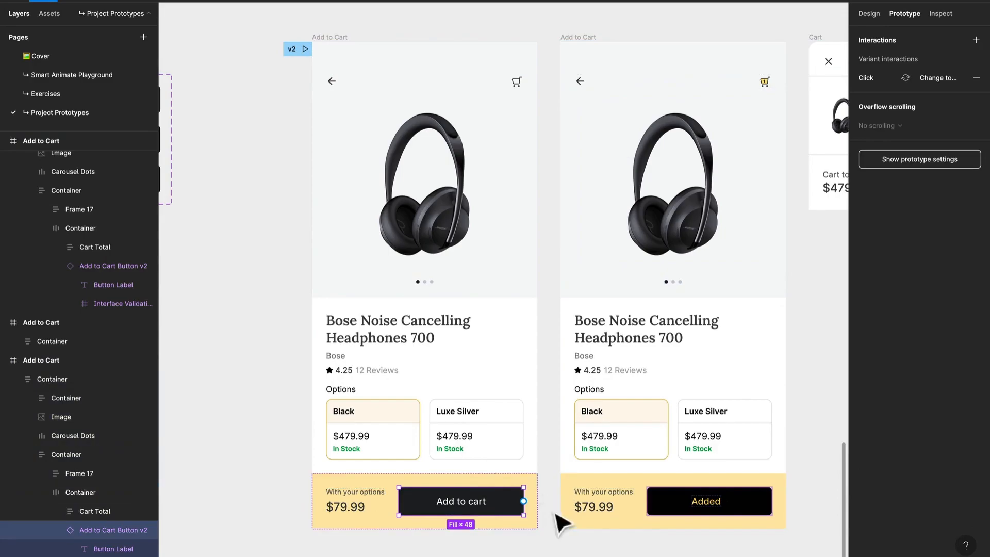
left_click_drag(523, 501, 619, 497)
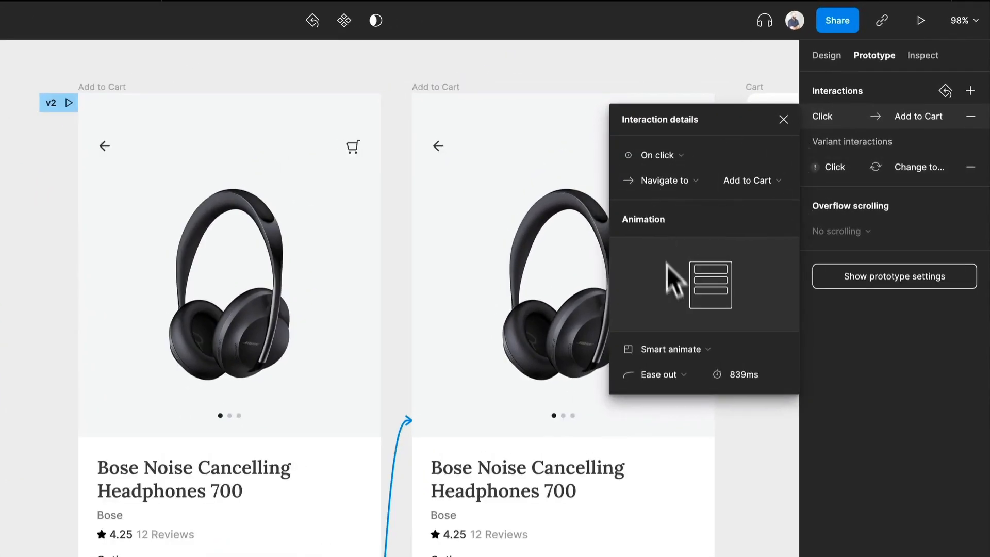
Set the new interaction's Smart animate duration to 300 ms.
left_click(741, 376)
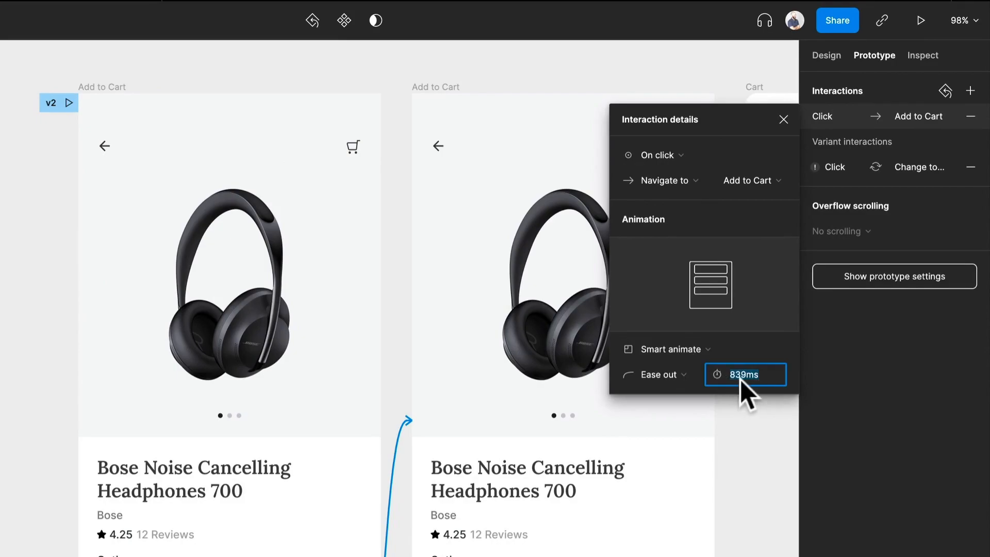
type("300")
key("Return")
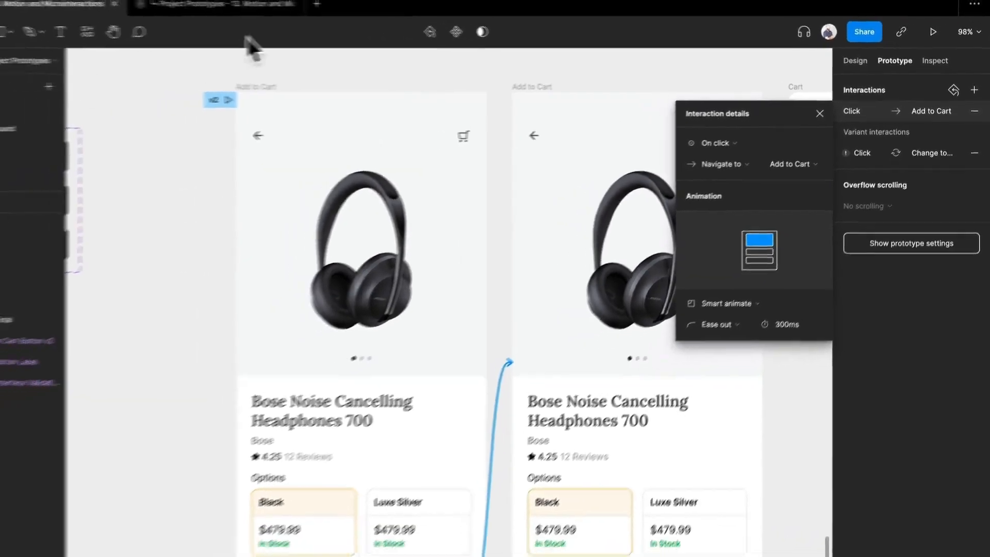
Preview the page transition in the v2 flow by triggering Add to cart twice, and return to the design file.
left_click(333, 8)
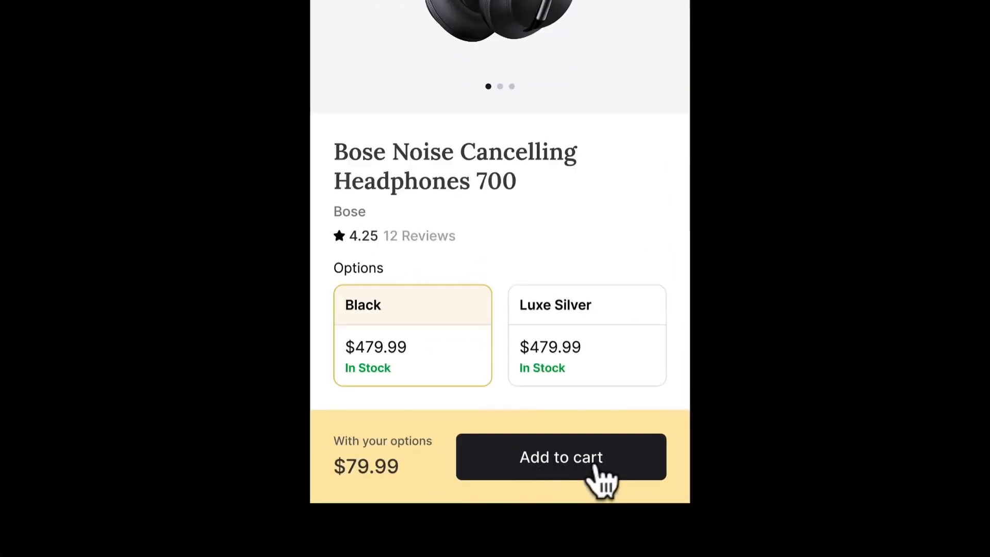
left_click(645, 464)
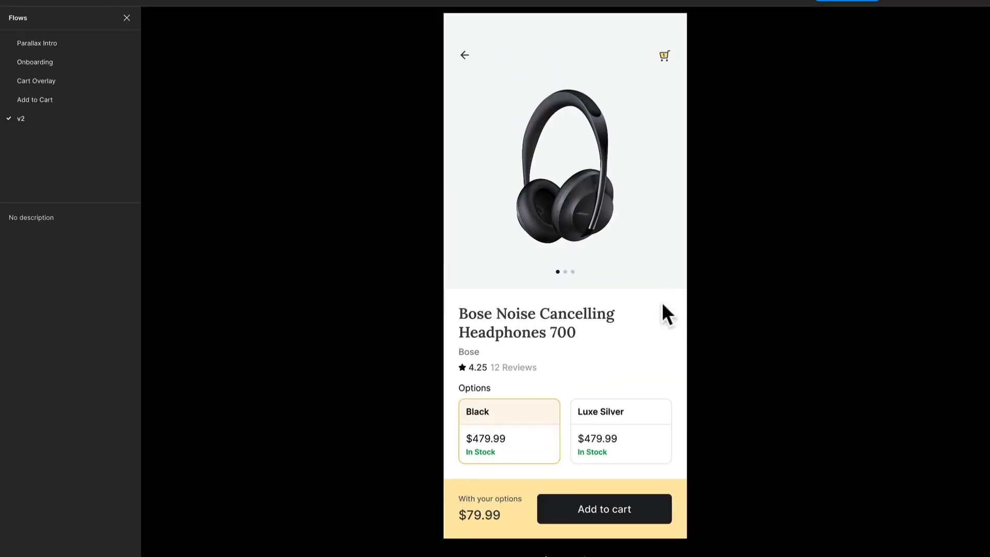
left_click(663, 508)
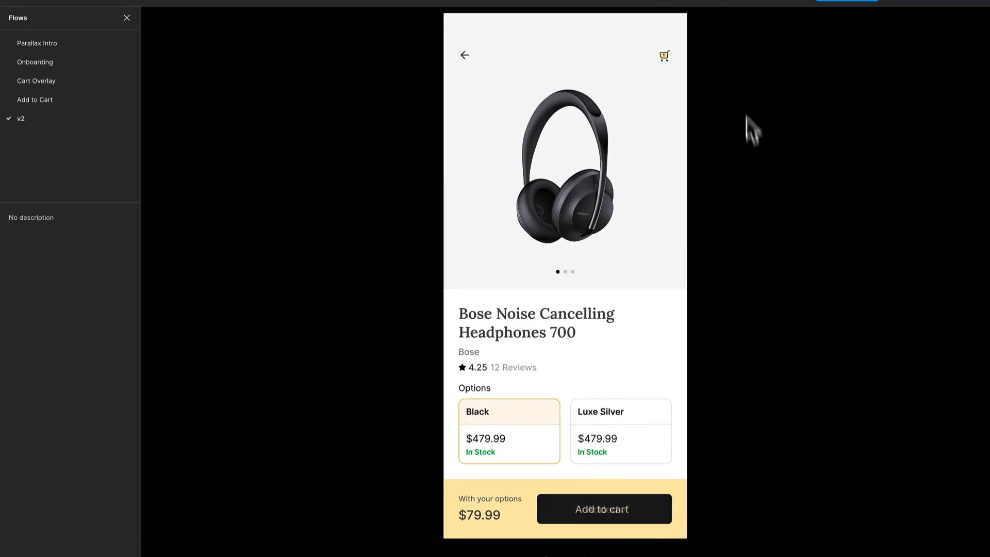
left_click(176, 12)
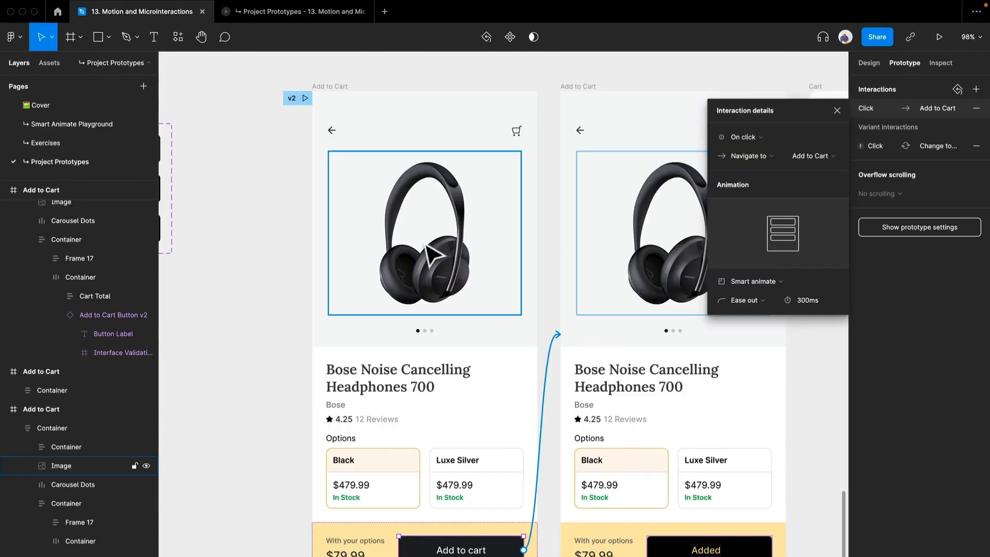
Move the Cart frame farther right to make room beside the second product page.
scroll(566, 302, "down", 3)
left_click_drag(570, 305, 269, 292)
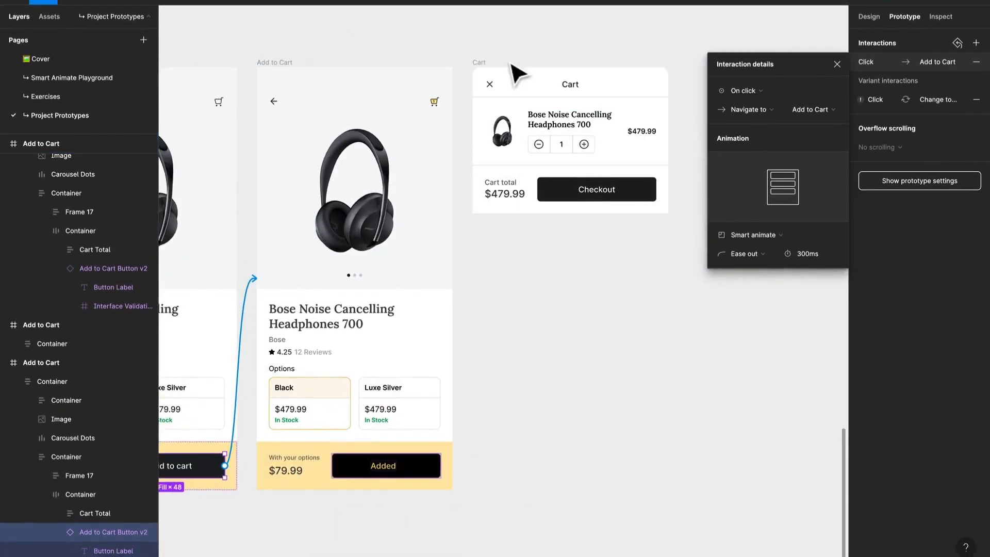
left_click_drag(479, 59, 634, 60)
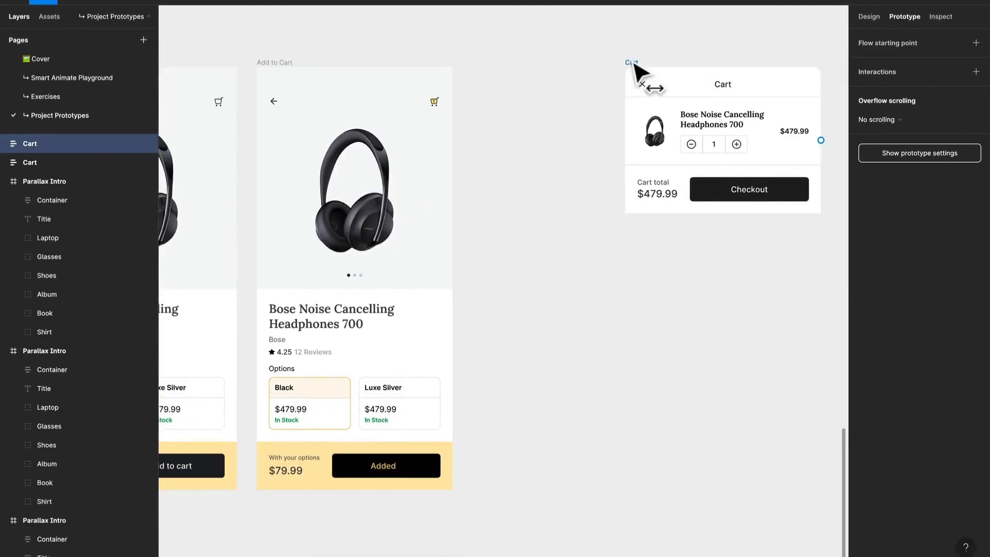
left_click(265, 66)
key("super+v")
key("super+z")
key("super+z")
key("super+z")
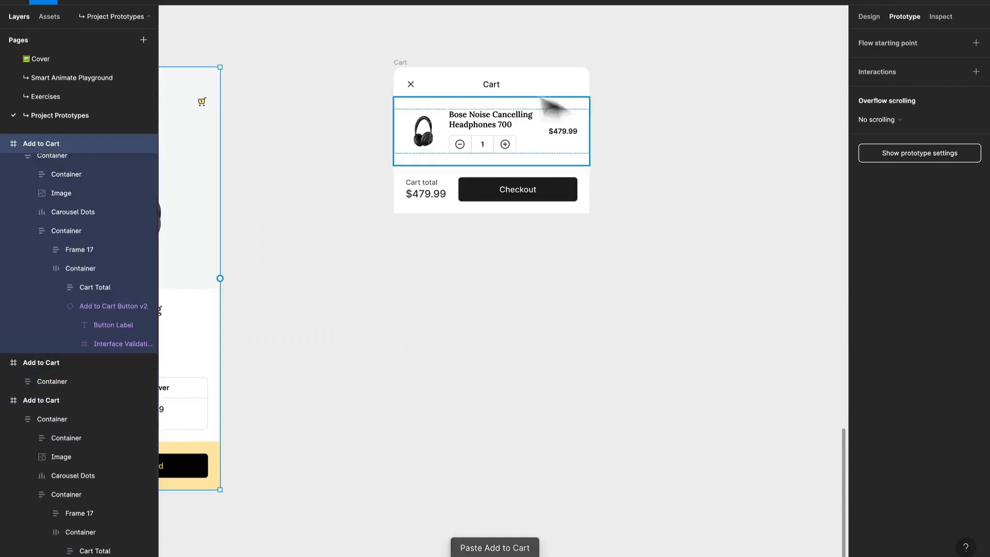
Duplicate the second Add to Cart product page into the empty space beside it.
scroll(338, 149, "left", 5)
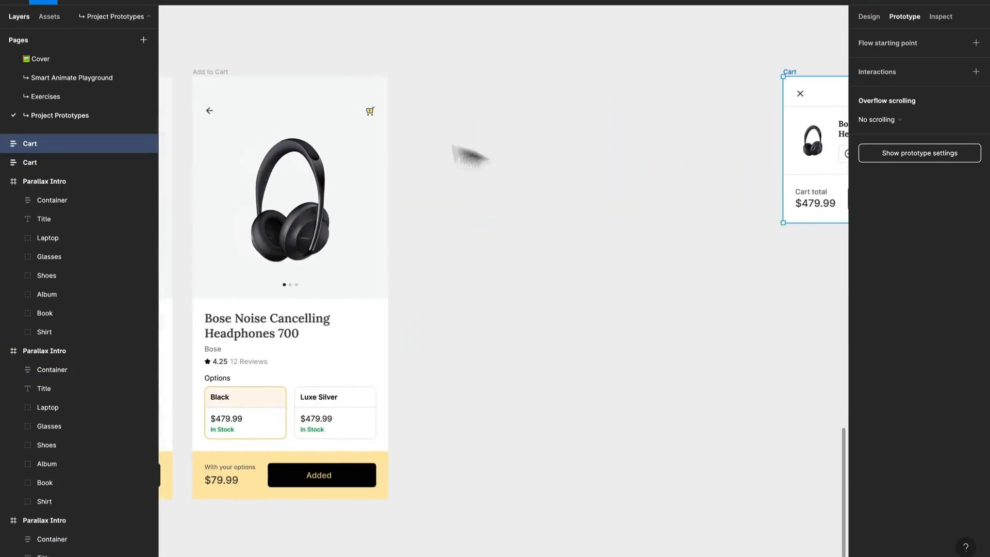
left_click(210, 72)
key("super+v")
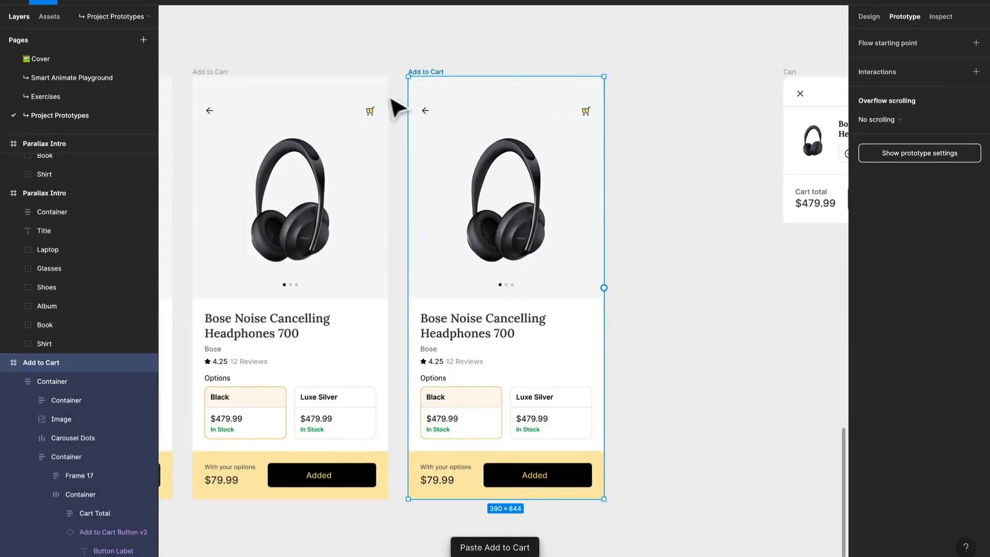
Remove auto layout from the outer and inner header containers around the cart icon on the second product page.
scroll(366, 125, "up", 5)
left_click(385, 50)
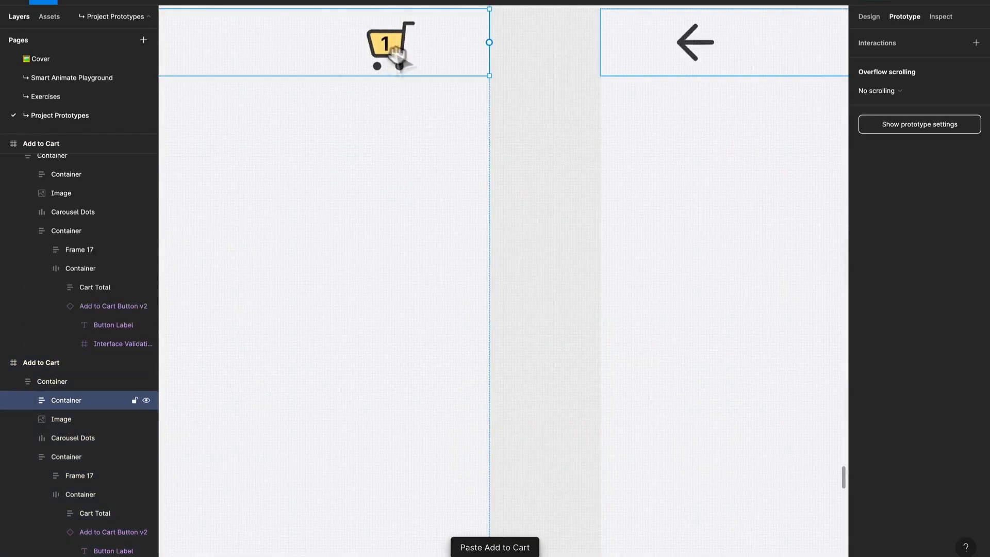
scroll(394, 59, "down", 5)
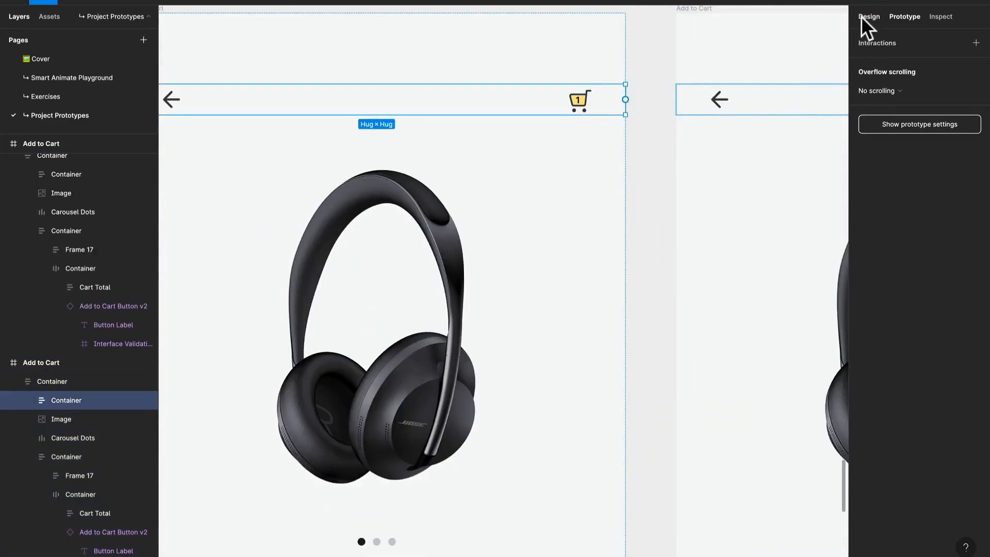
left_click(868, 21)
left_click(976, 190)
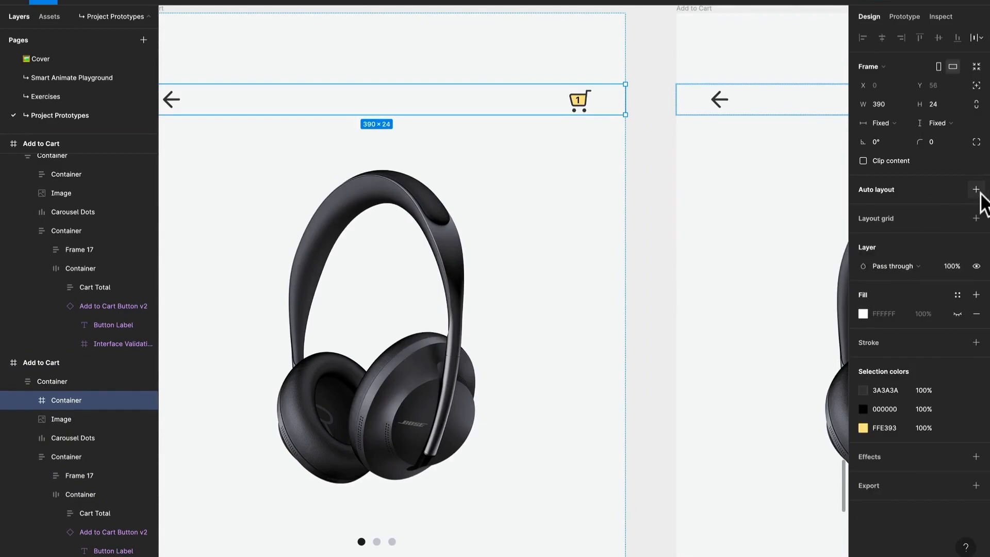
key("ctrl+z")
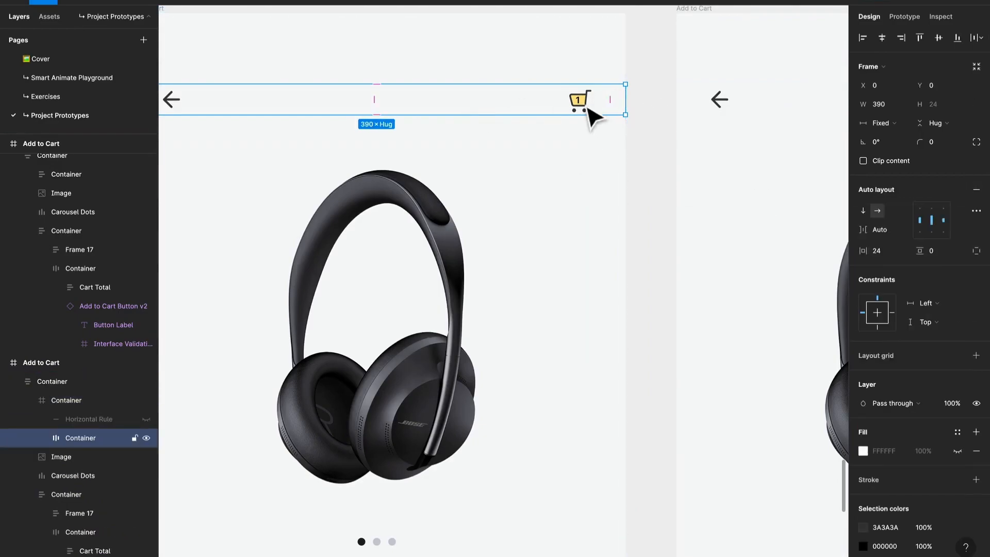
scroll(585, 111, "left", 5)
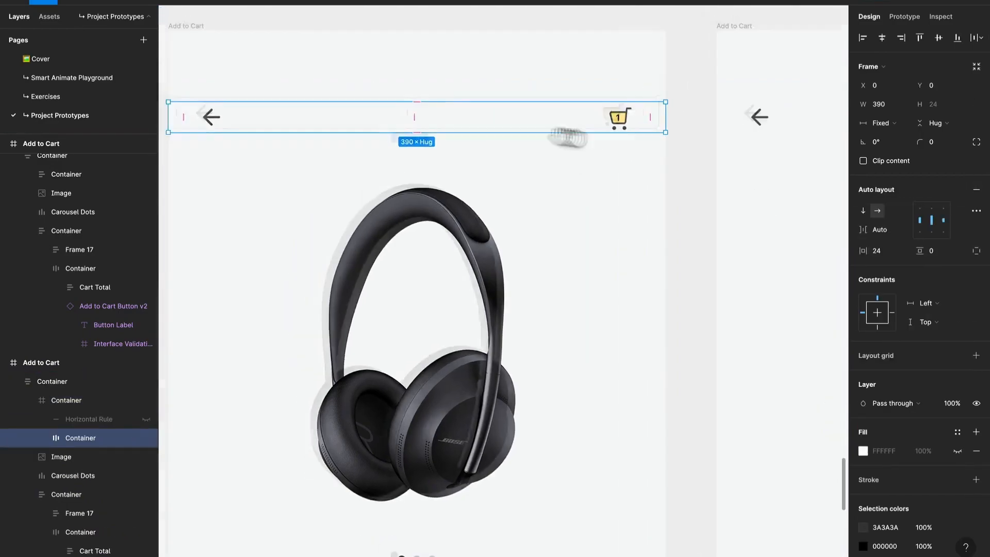
left_click(975, 190)
left_click(726, 129)
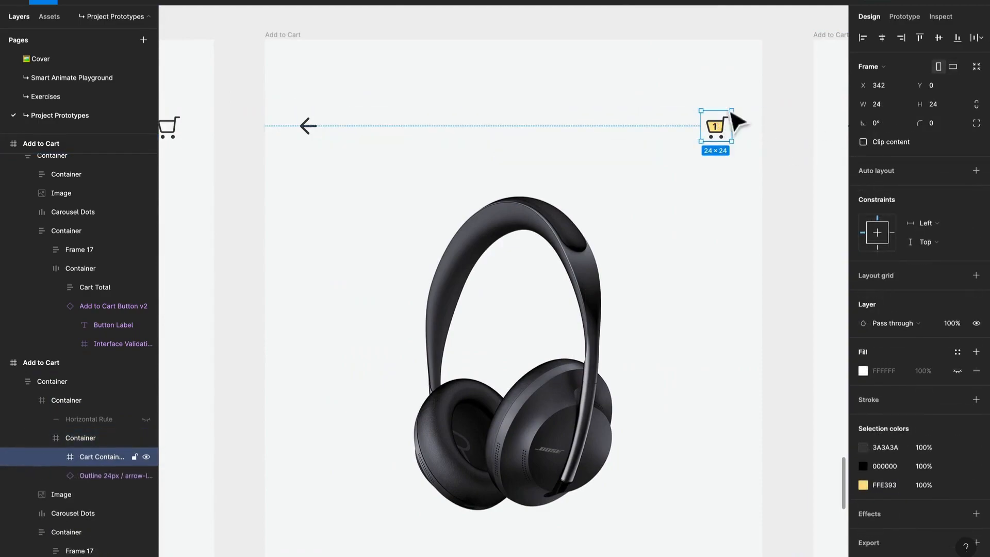
left_click_drag(734, 106, 736, 105)
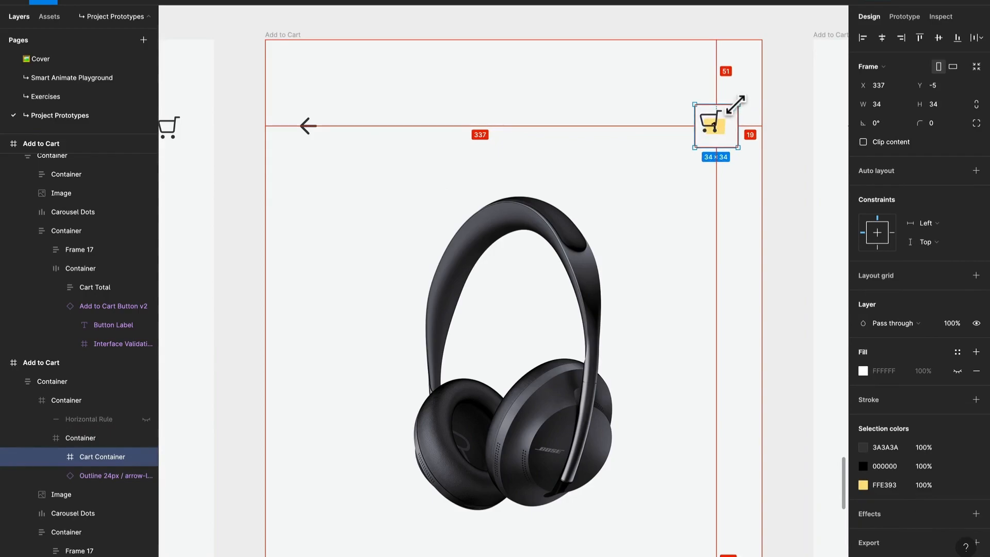
key("ctrl+z")
Unlock the Cart layer inside the Cart Container of the second product page.
scroll(743, 129, "up", 5)
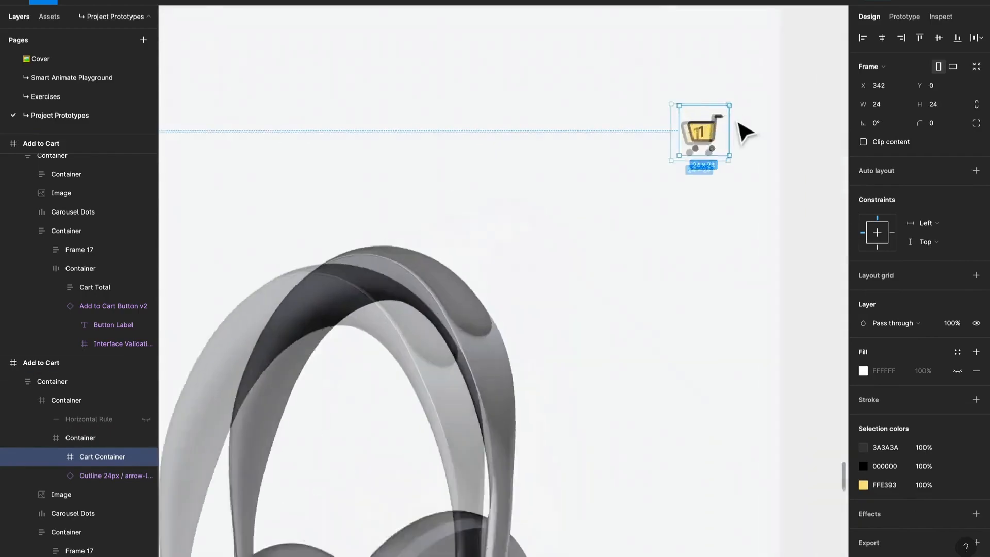
double_click(669, 141)
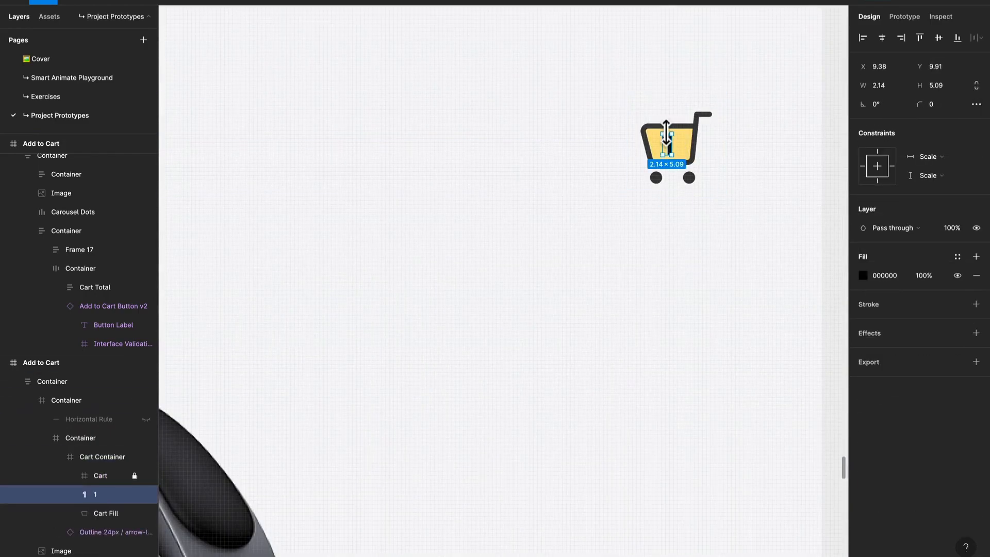
left_click(88, 459)
left_click(98, 491)
left_click(140, 473)
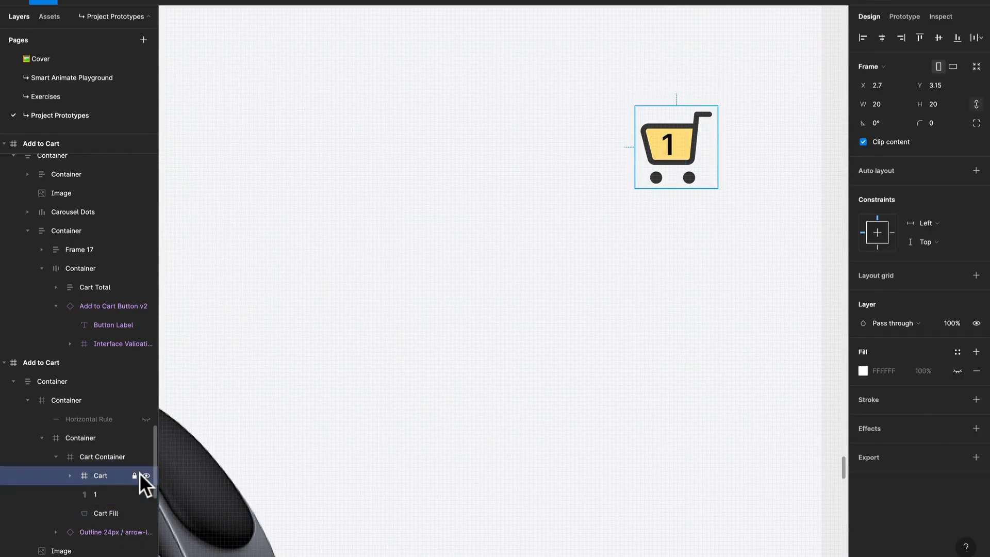
left_click(134, 476)
Convert the Cart Container from a frame to a group and enlarge it about its centre to about 28.6 × 28.6.
left_click(115, 458)
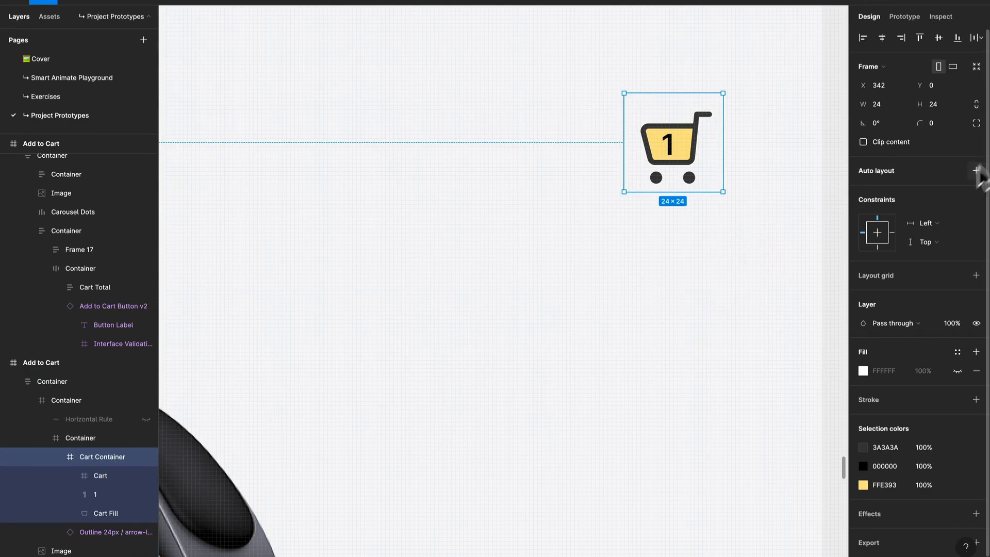
left_click(906, 67)
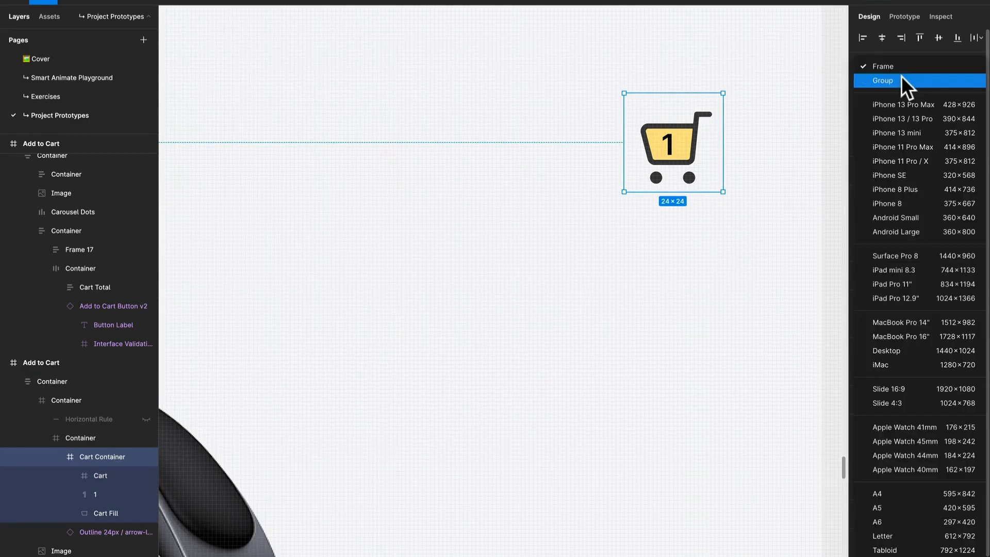
left_click(902, 76)
left_click_drag(717, 106, 737, 98)
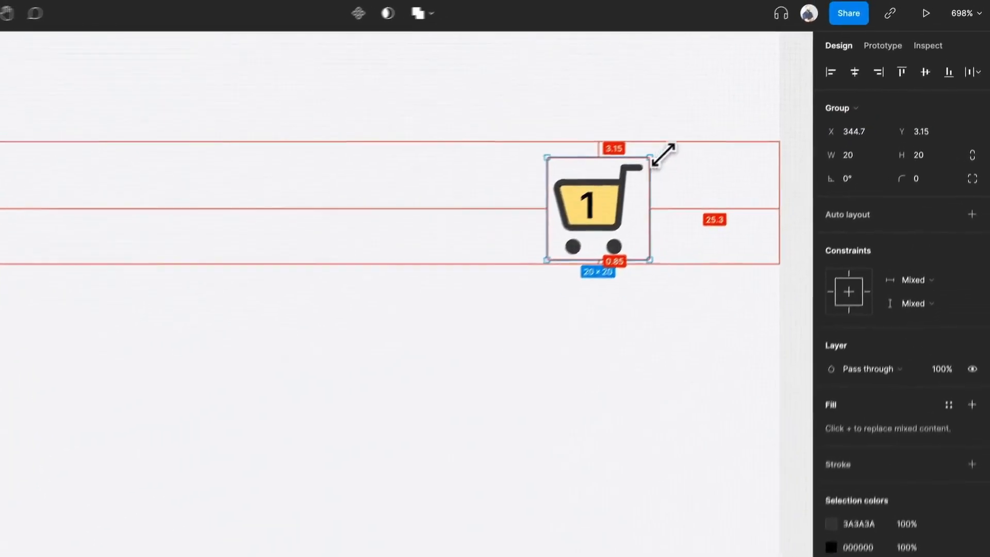
left_click_drag(660, 161, 660, 161)
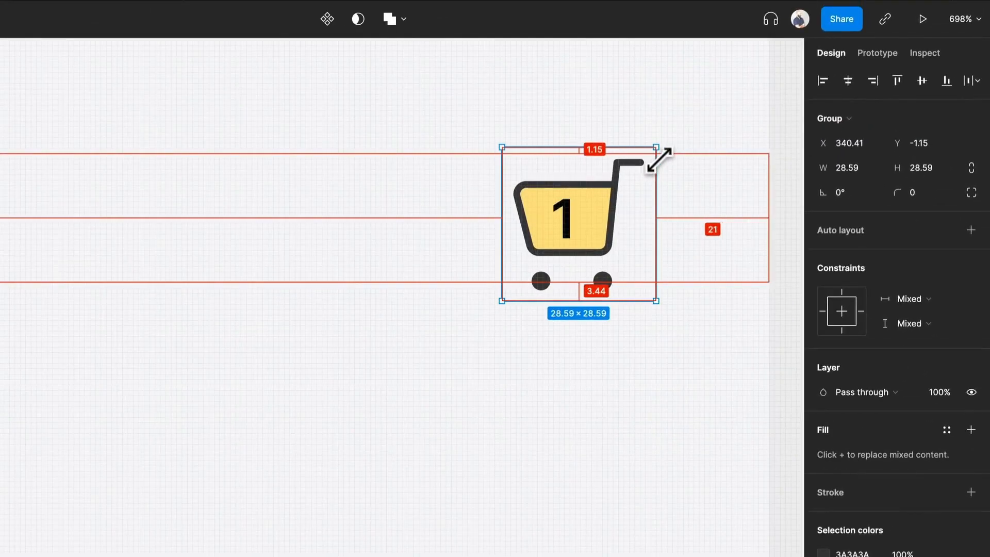
Link the second product page frame to the third one with an on-click Navigate to interaction.
scroll(657, 249, "down", 10)
left_click_drag(691, 309, 354, 217)
scroll(211, 291, "right", 3)
scroll(221, 301, "down", 2)
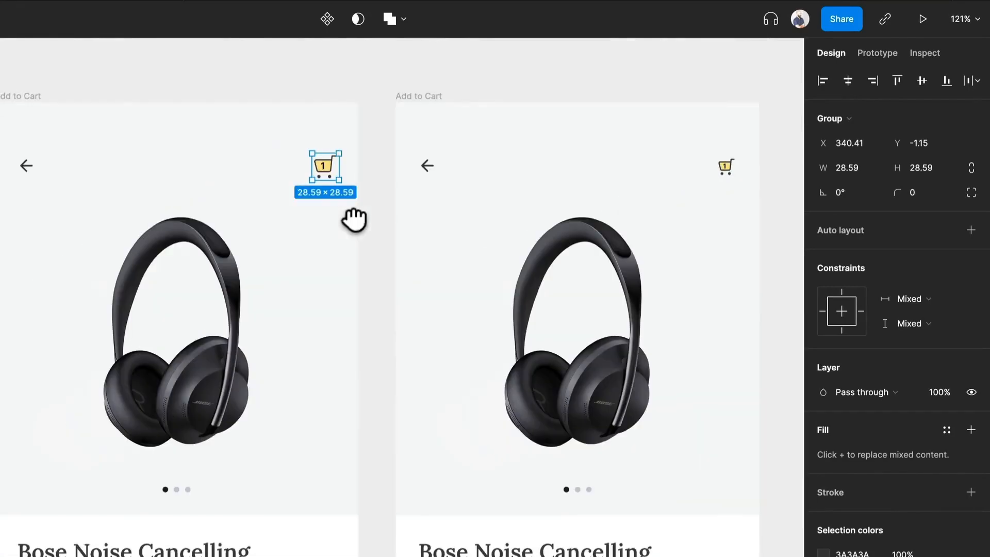
left_click(421, 85)
left_click(877, 52)
left_click(450, 274)
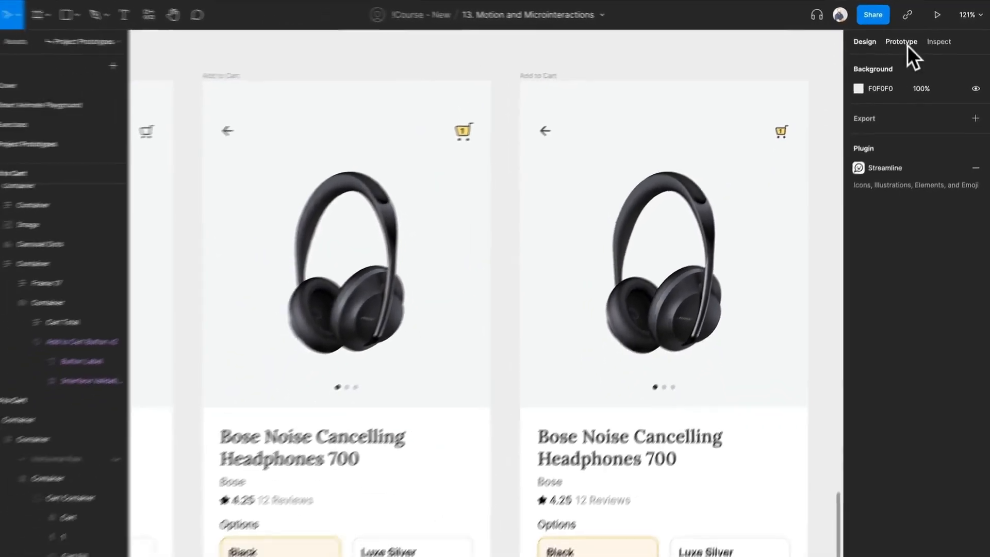
scroll(569, 203, "down", 3)
scroll(548, 262, "up", 1)
left_click(348, 96)
left_click_drag(530, 314, 563, 326)
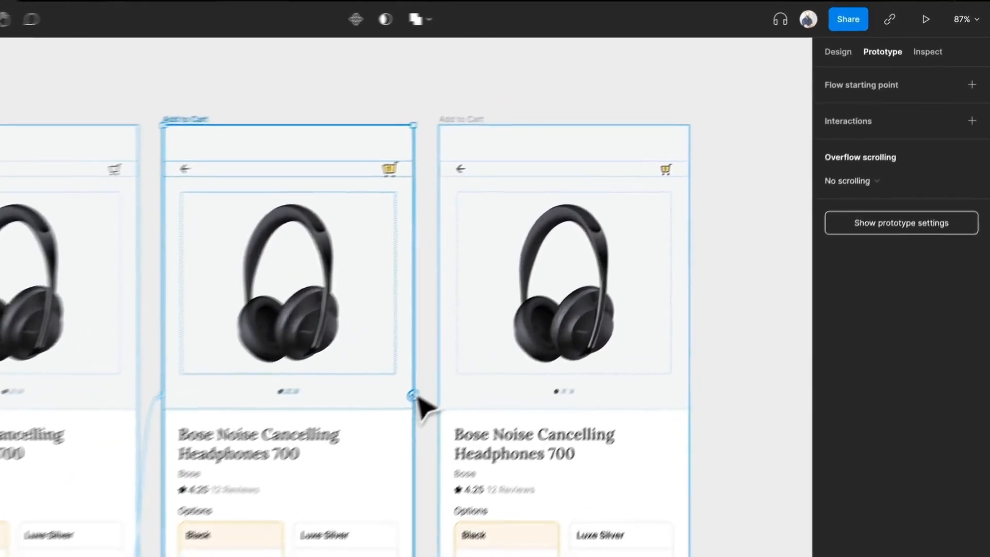
left_click_drag(405, 452, 407, 453)
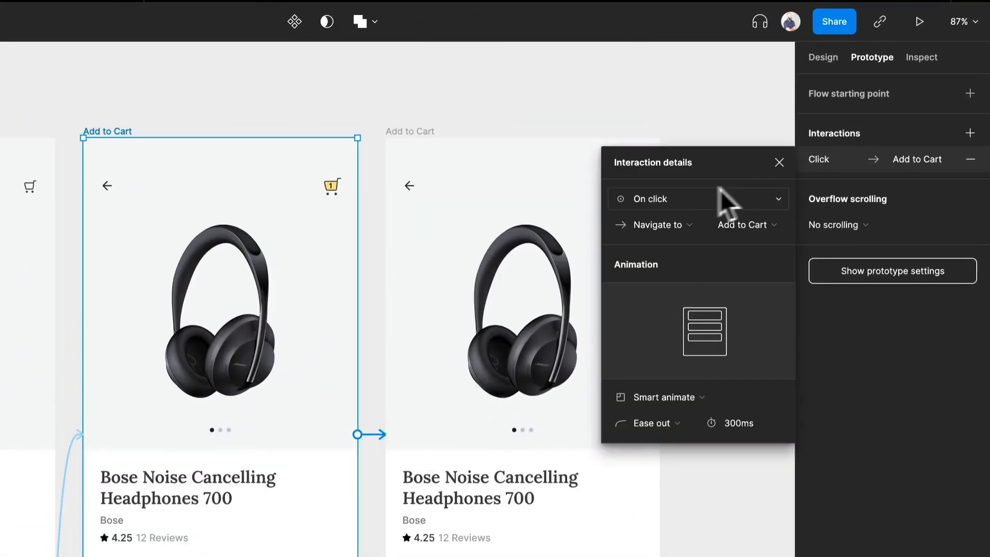
Change the trigger of the second-to-third product page link to After delay with a 1000 ms delay.
left_click(727, 198)
left_click(706, 401)
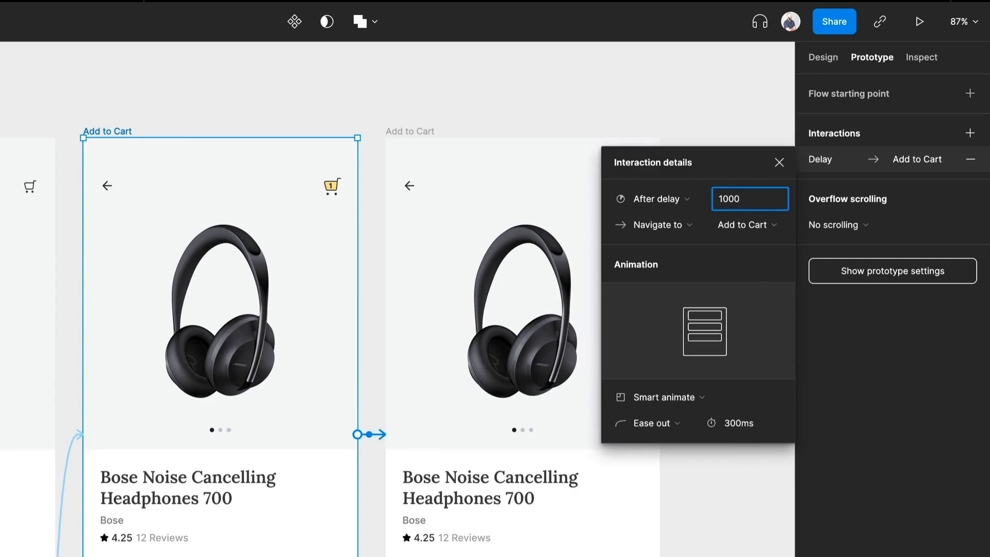
key("Return")
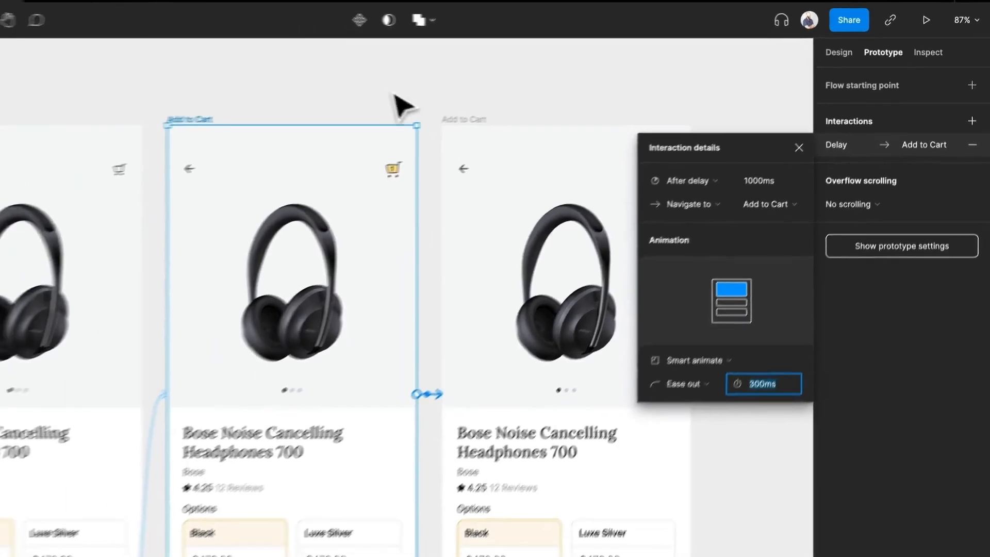
left_click(333, 99)
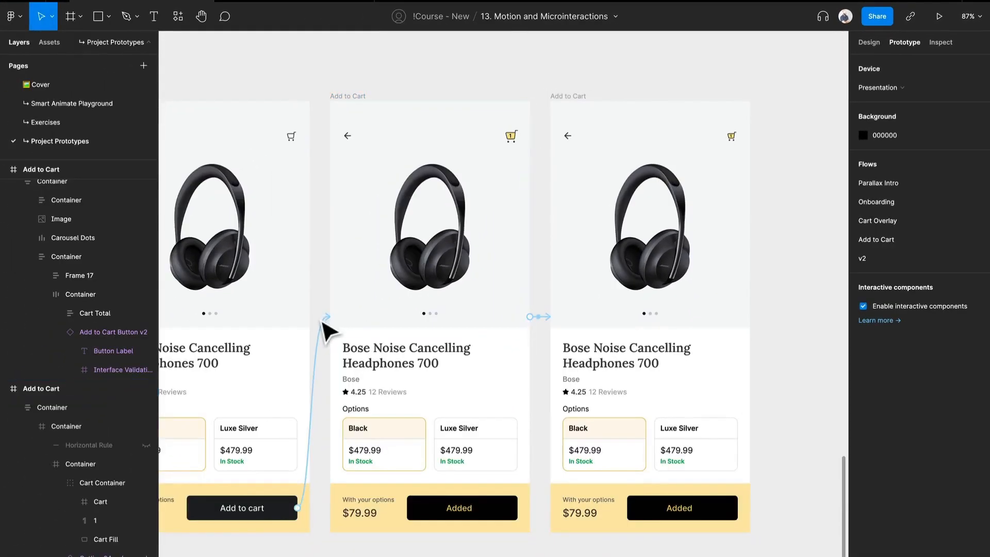
Set the first page's Add to cart button link to Smart animate with Bouncy easing.
left_click(324, 324)
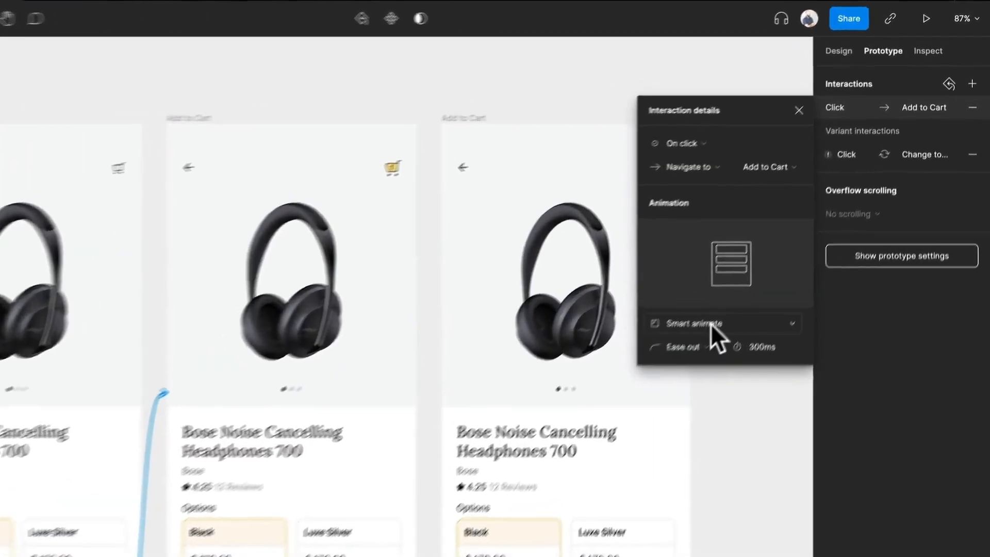
left_click(767, 260)
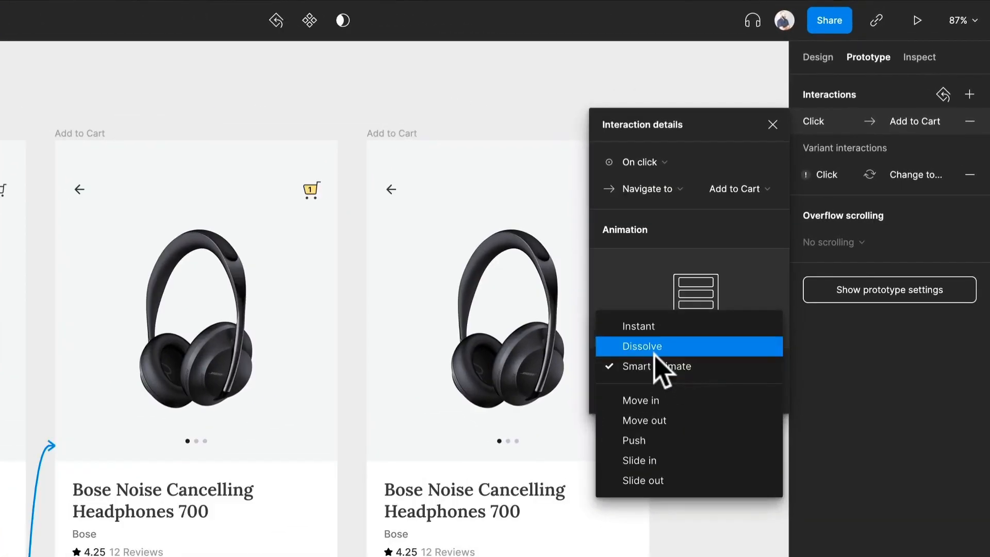
left_click(652, 363)
left_click(650, 395)
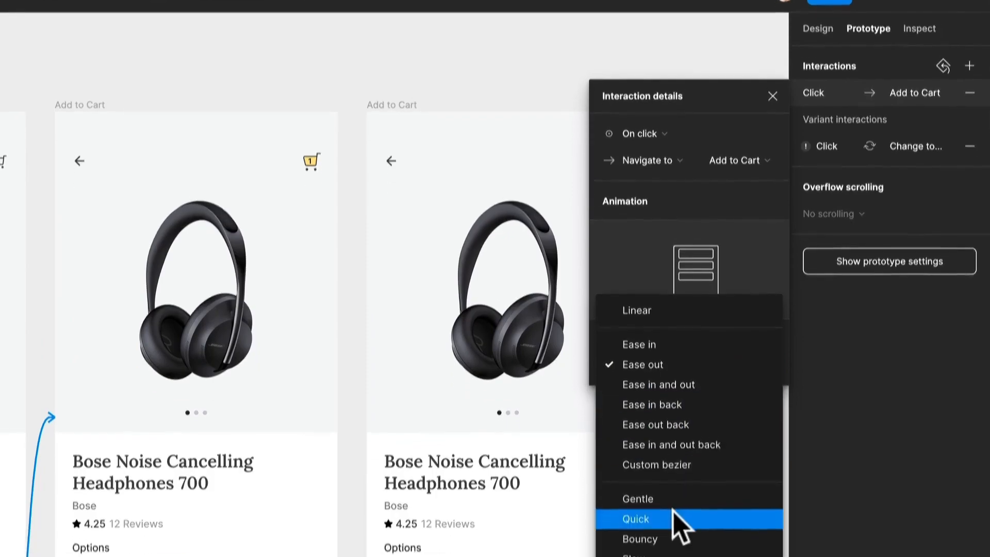
left_click(668, 490)
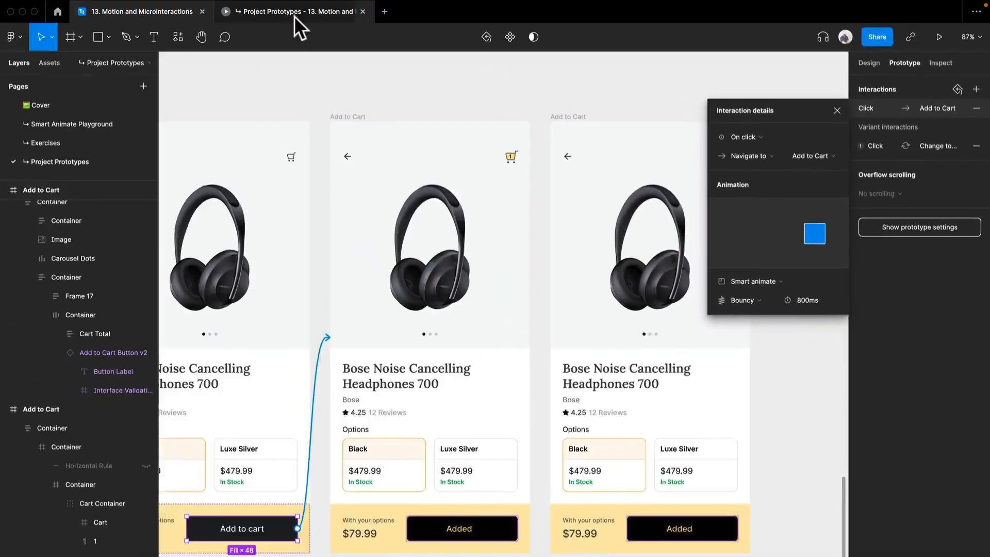
Test the v2 flow in the prototype preview by adding the headphones to the cart and checking the cart icon animation.
left_click(295, 16)
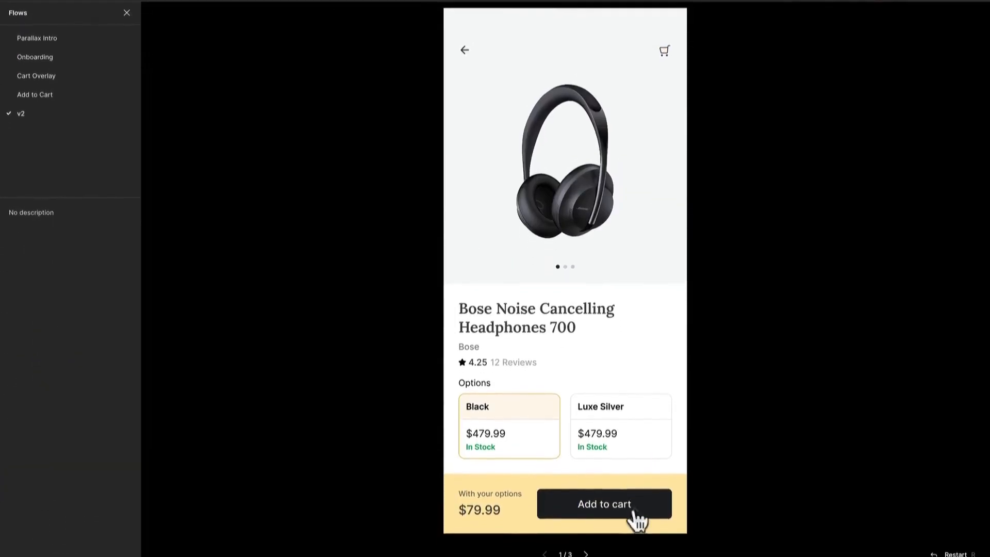
left_click(644, 505)
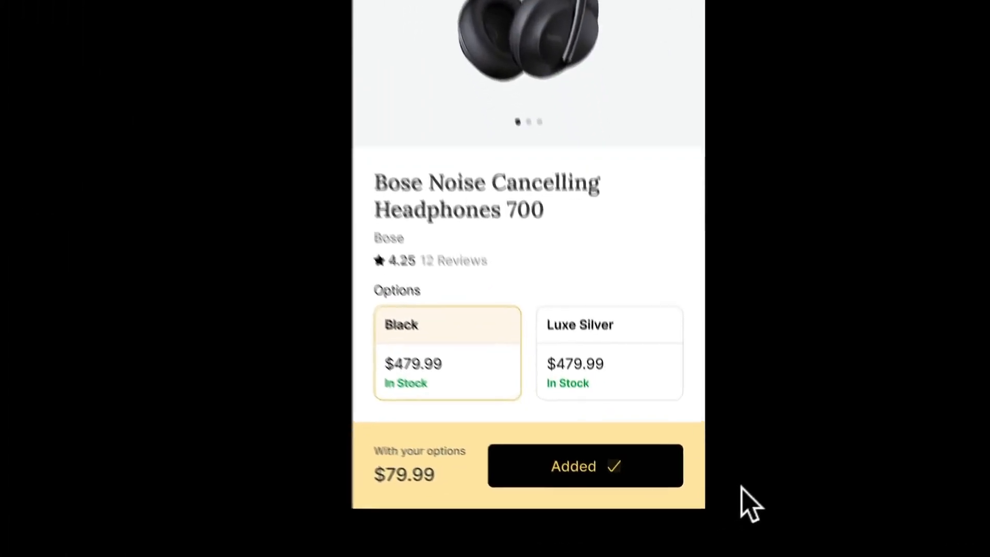
left_click(600, 474)
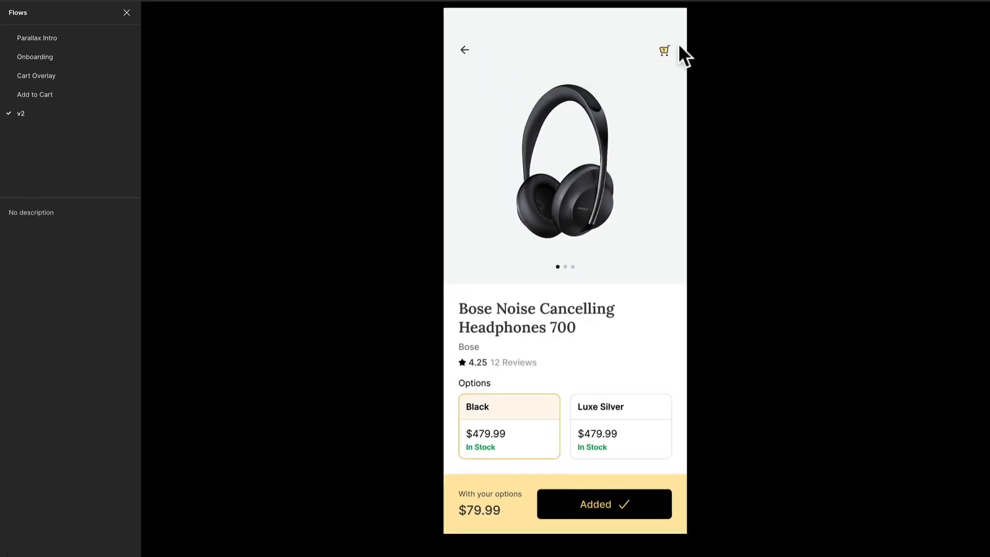
left_click(650, 508)
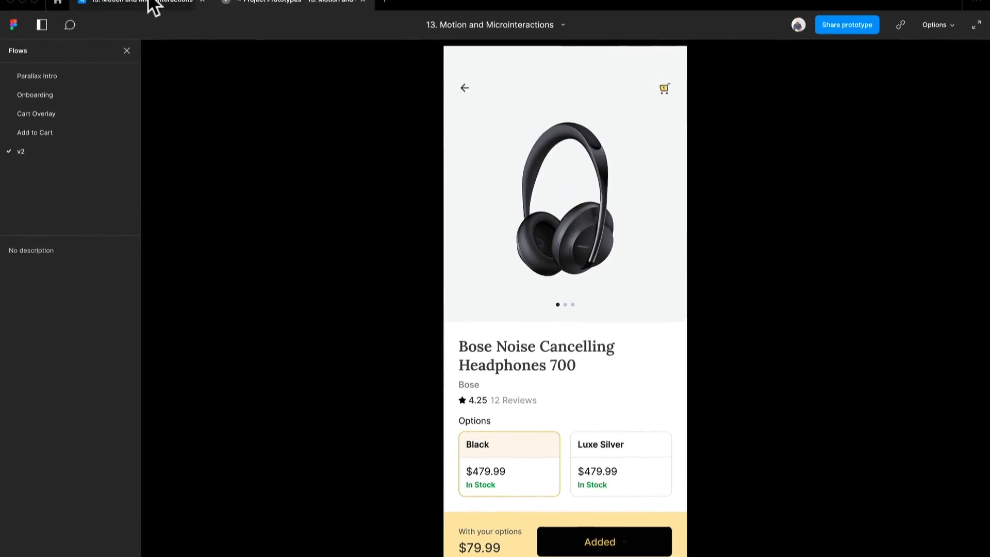
Back in the design file, set the animation duration of the first page's Add to cart button link to 700 ms.
left_click(150, 3)
left_click_drag(285, 498, 630, 441)
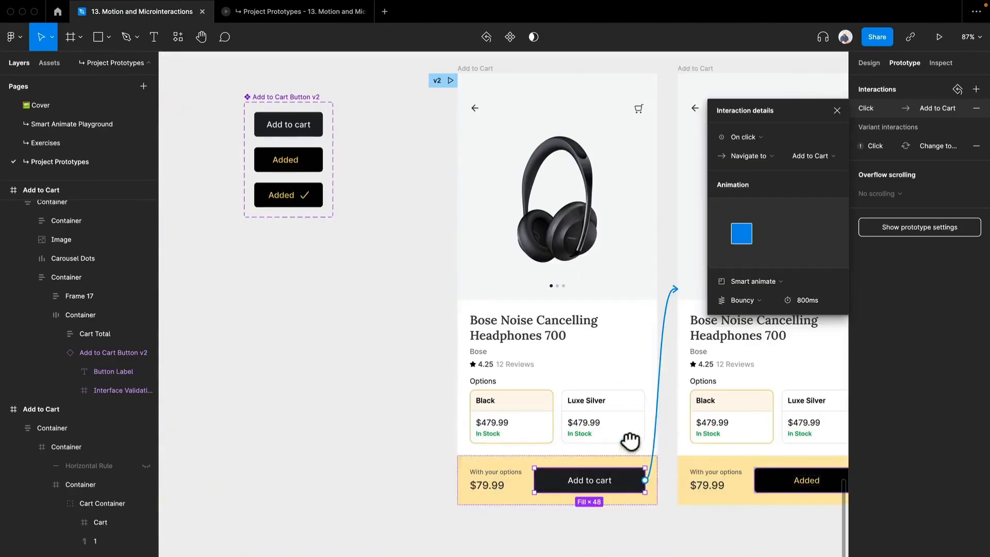
scroll(630, 441, "up", 1)
left_click(405, 150)
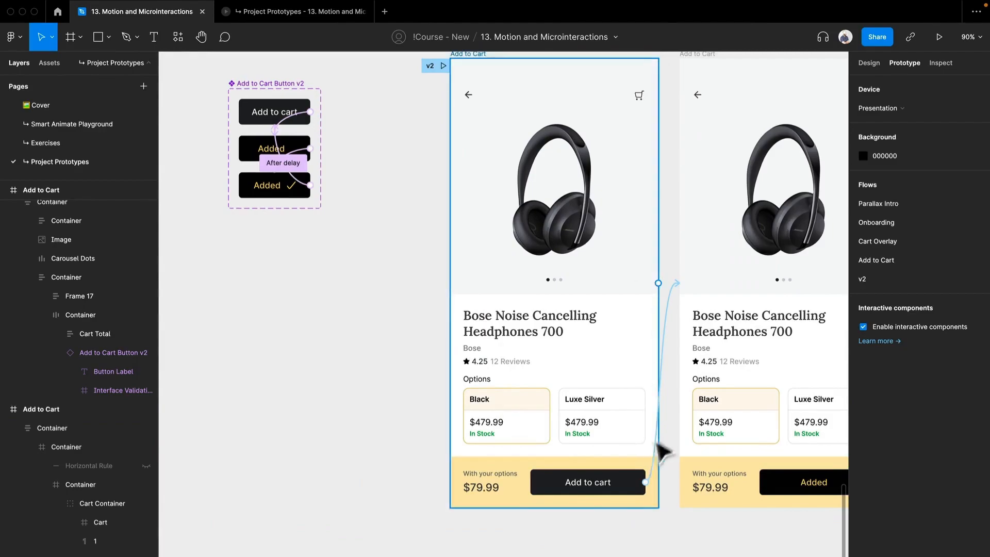
left_click(662, 415)
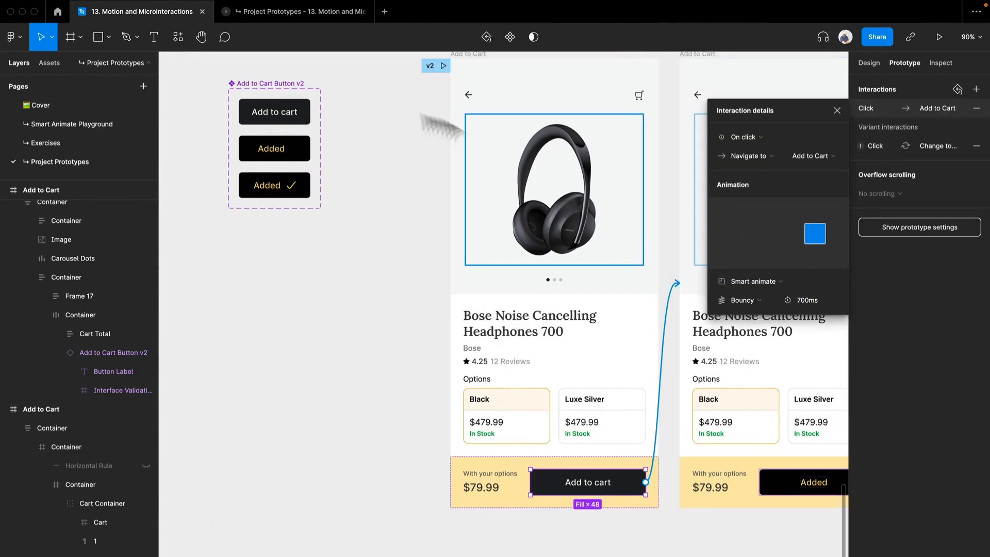
left_click(356, 170)
Set the delay before the button component's Added variant changes to Added Check to 1 ms.
scroll(304, 143, "up", 5)
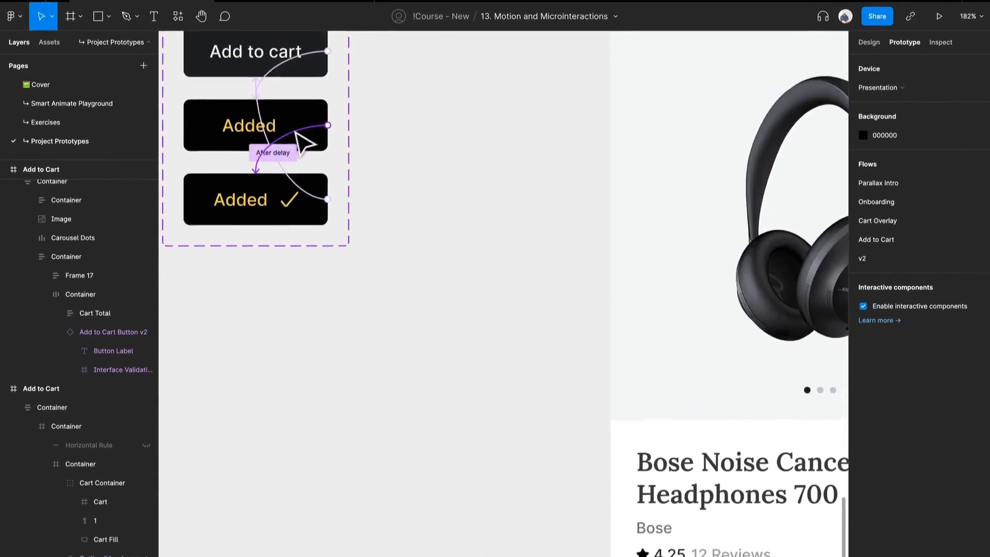
left_click(298, 133)
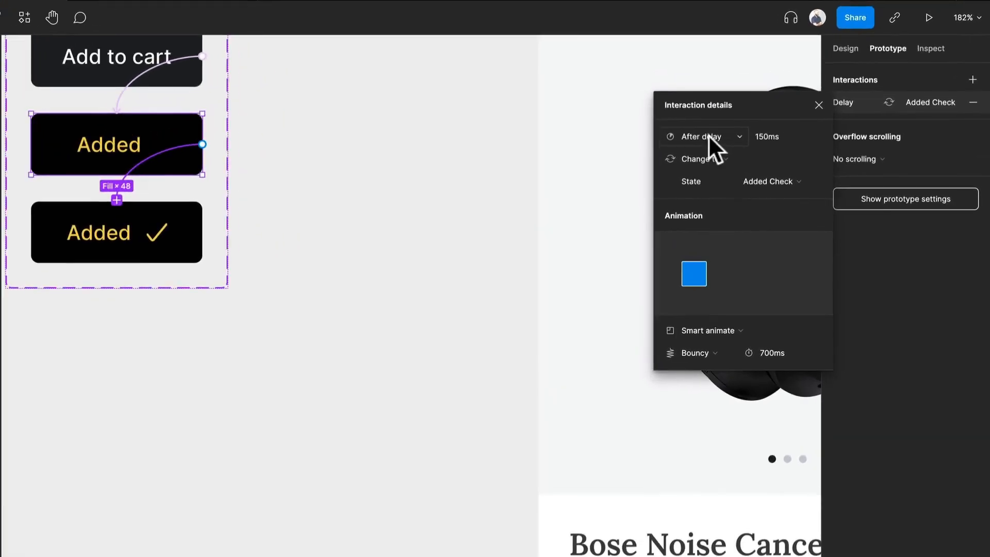
left_click(769, 137)
key("Return")
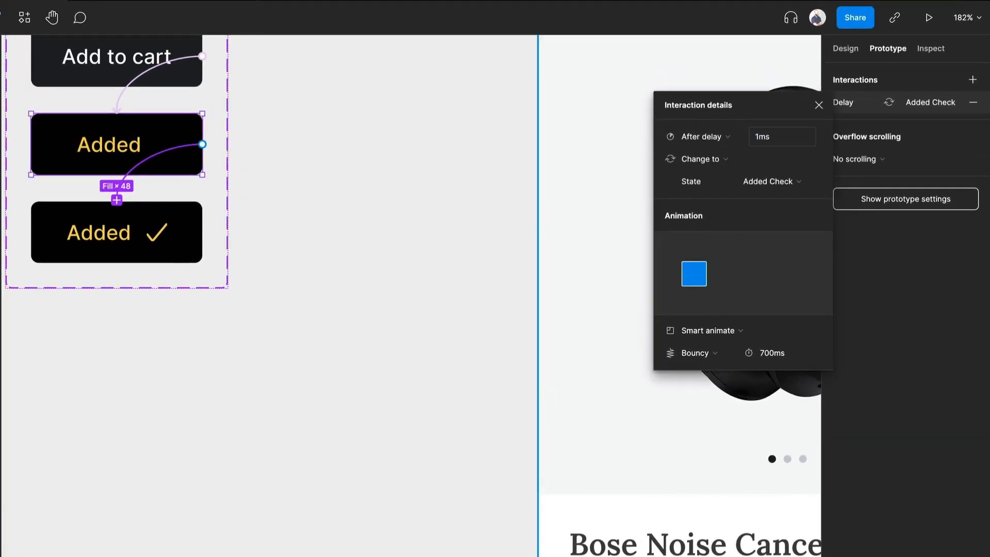
left_click(101, 251)
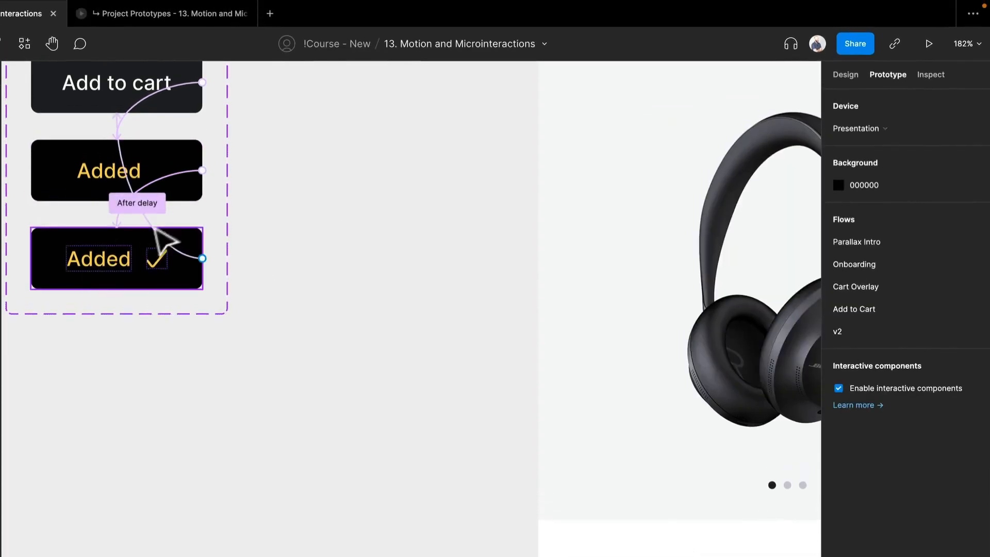
Replay the v2 flow in the prototype preview to check the timing of the button's checkmark and the cart icon.
left_click(129, 15)
scroll(554, 443, "down", 2)
left_click(579, 479)
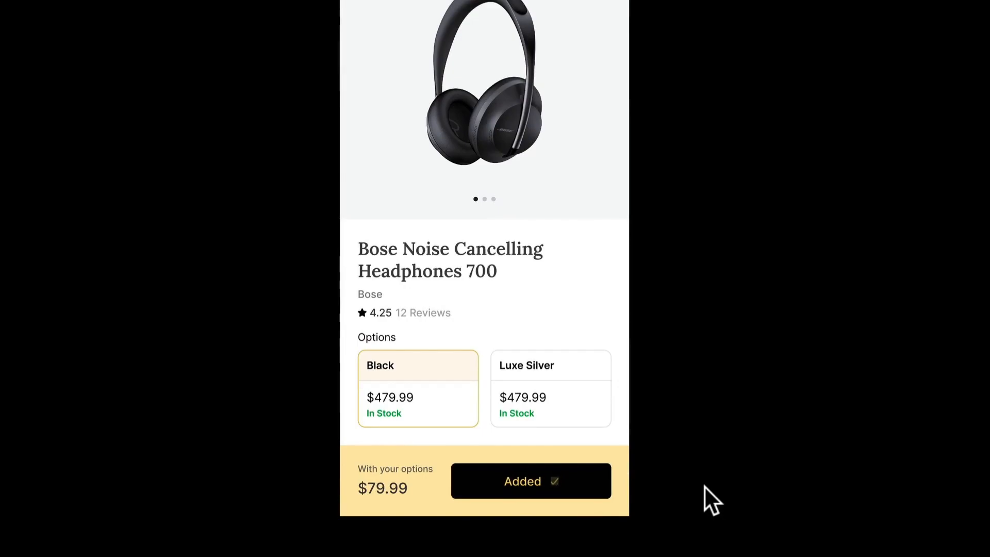
left_click(570, 495)
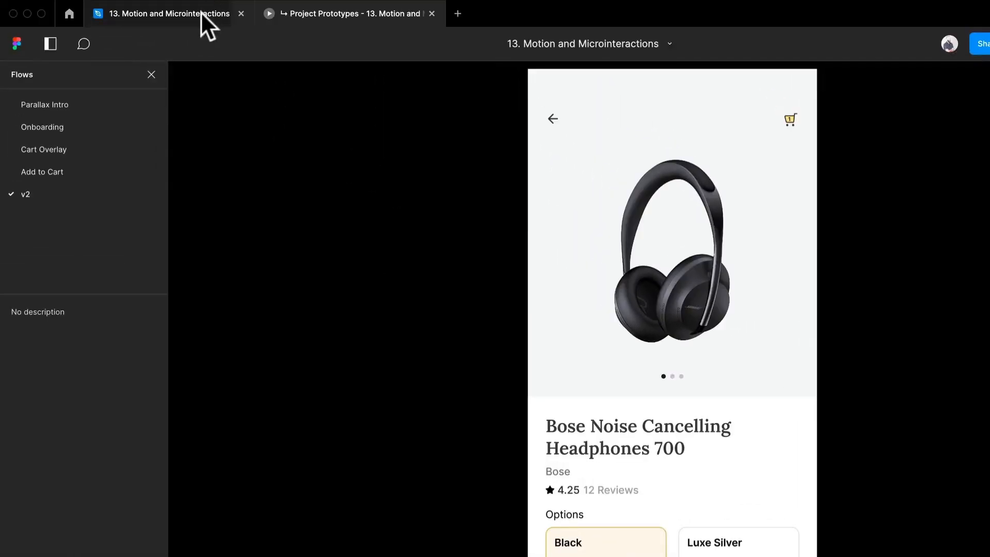
Return to the design file and set the State of the third product page's Add to Cart Button v2 to Default.
left_click(200, 13)
scroll(516, 325, "down", 5)
scroll(674, 427, "down", 5)
scroll(537, 380, "up", 15)
double_click(547, 443)
double_click(546, 442)
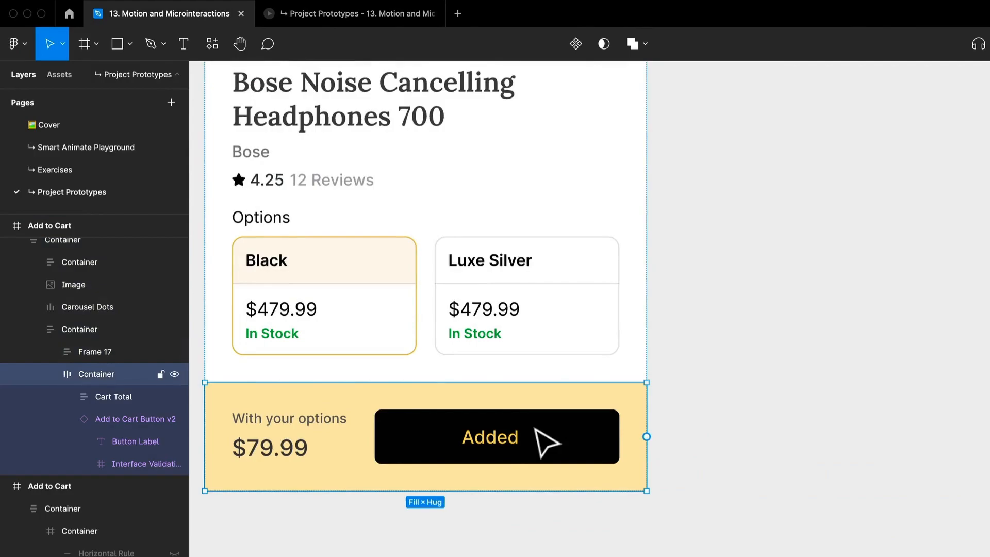
double_click(547, 442)
left_click(844, 49)
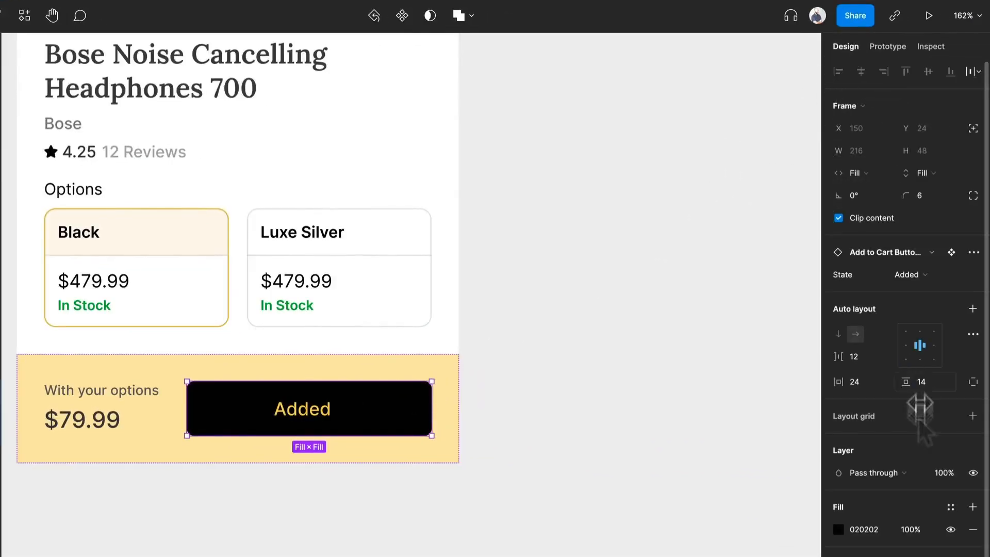
left_click(916, 276)
left_click(939, 258)
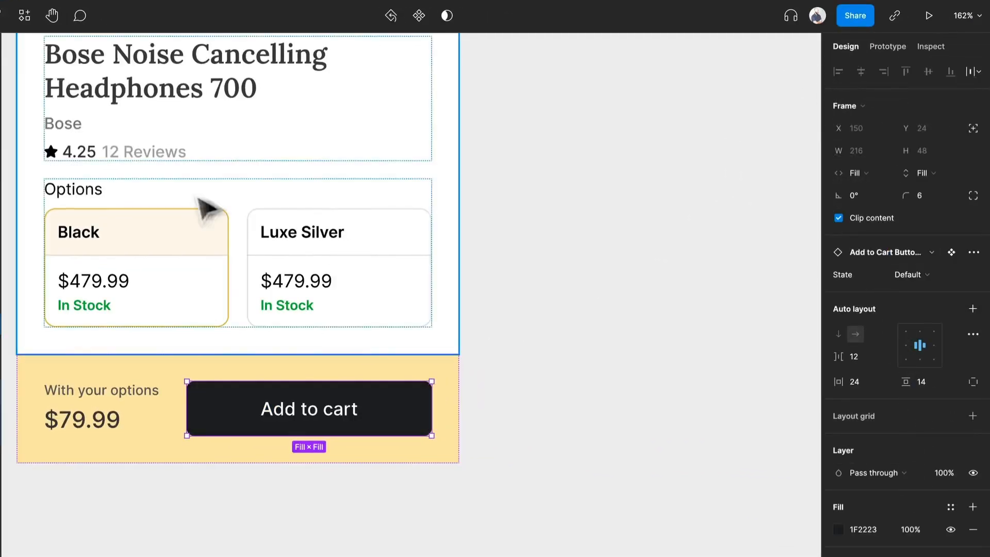
Preview the add-to-cart sequence through to the third product page and return to the design file.
left_click(128, 3)
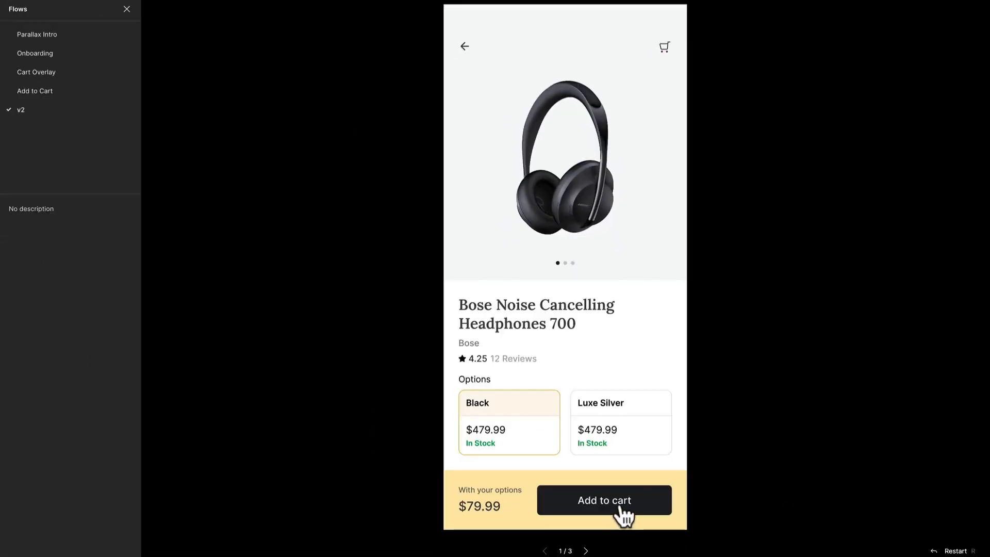
left_click(619, 505)
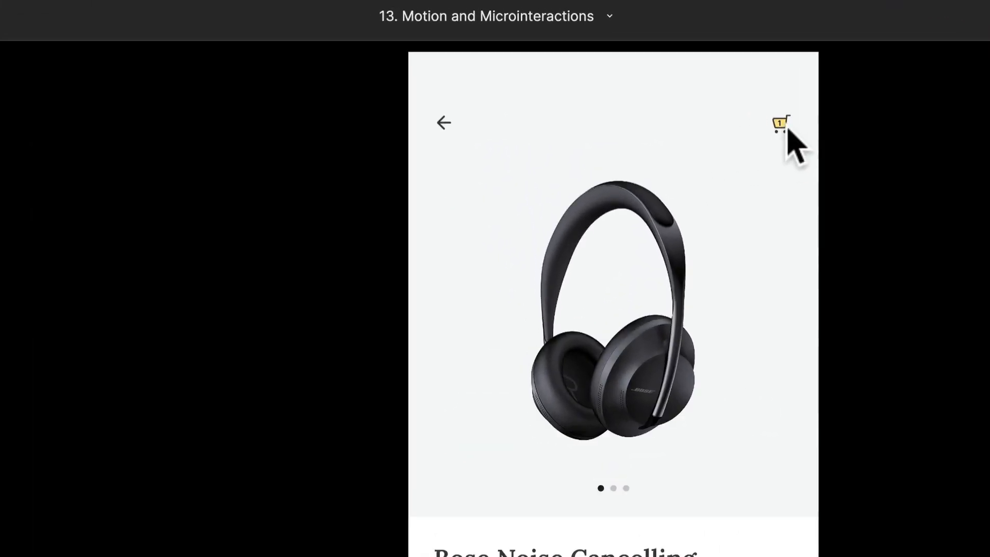
left_click(124, 11)
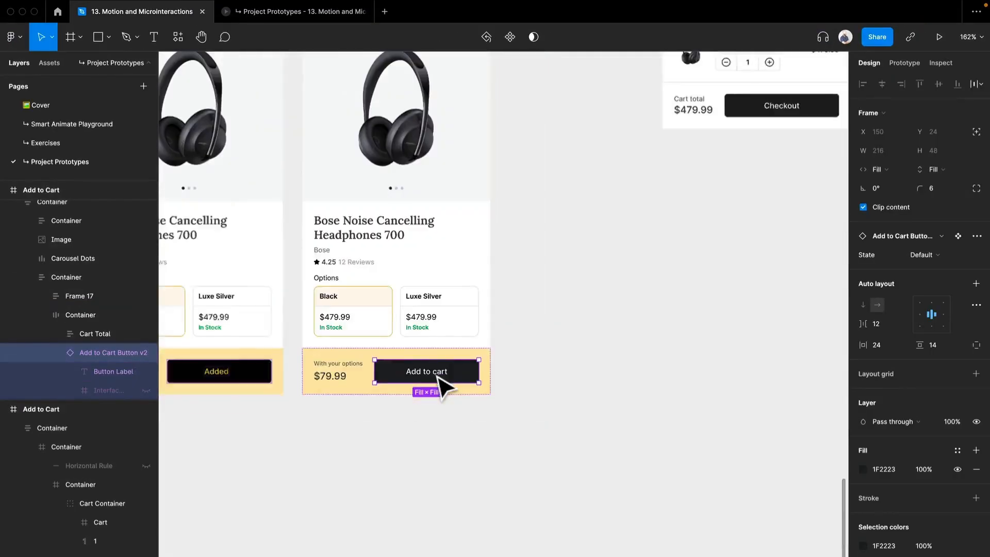
Link the third product page's Cart Container to the Cart frame with an on-click Open overlay interaction.
scroll(384, 428, "left", 5)
scroll(570, 523, "up", 3)
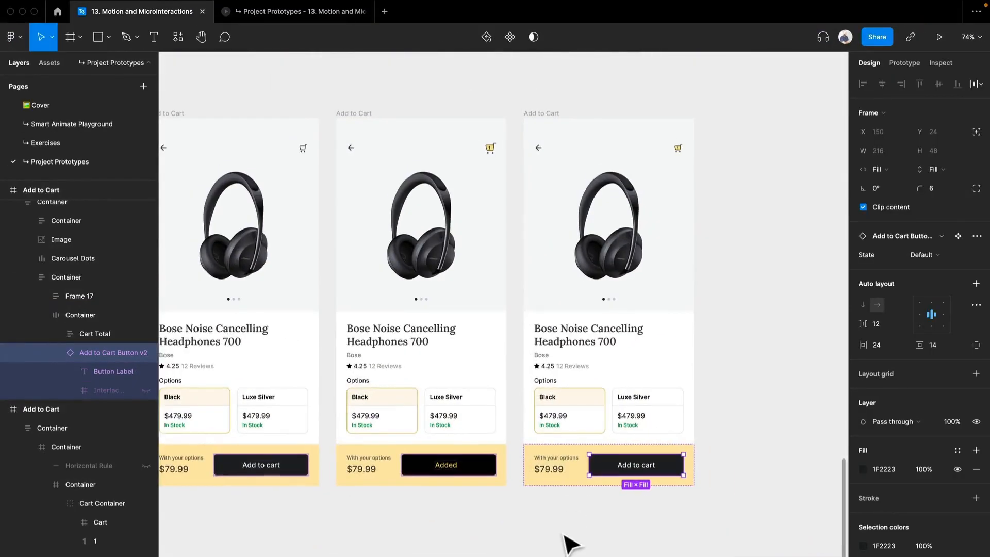
left_click_drag(524, 495, 555, 551)
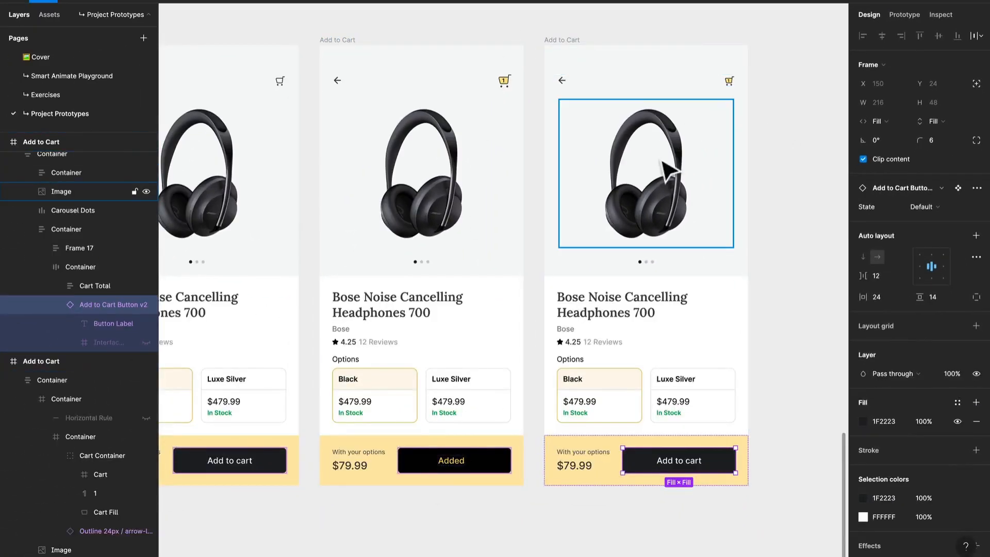
scroll(694, 188, "right", 5)
left_click(524, 135)
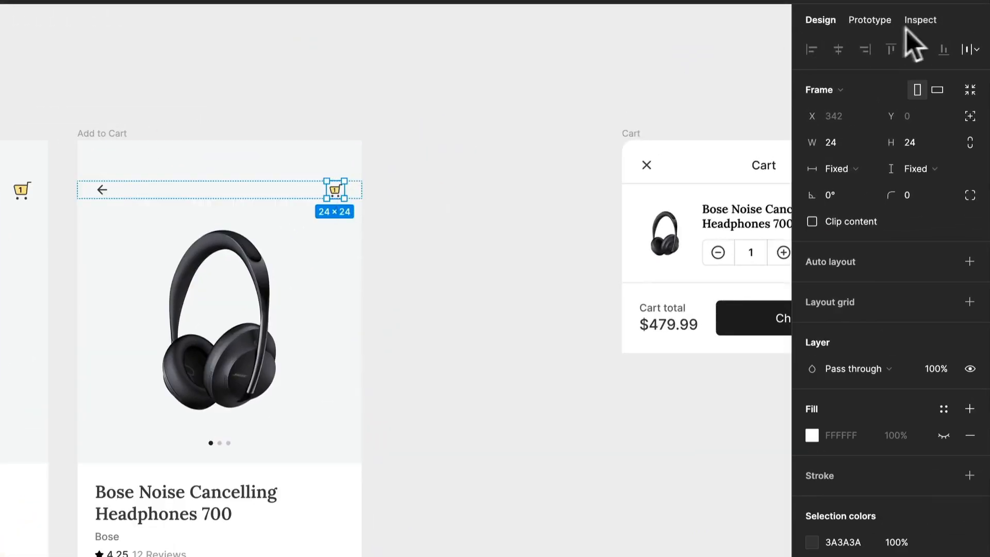
left_click(887, 22)
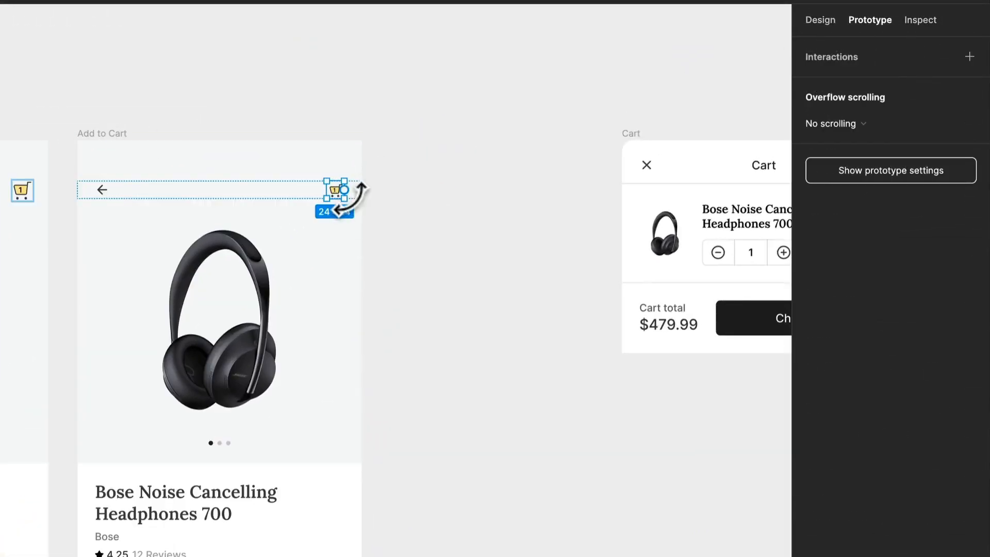
left_click_drag(345, 190, 603, 186)
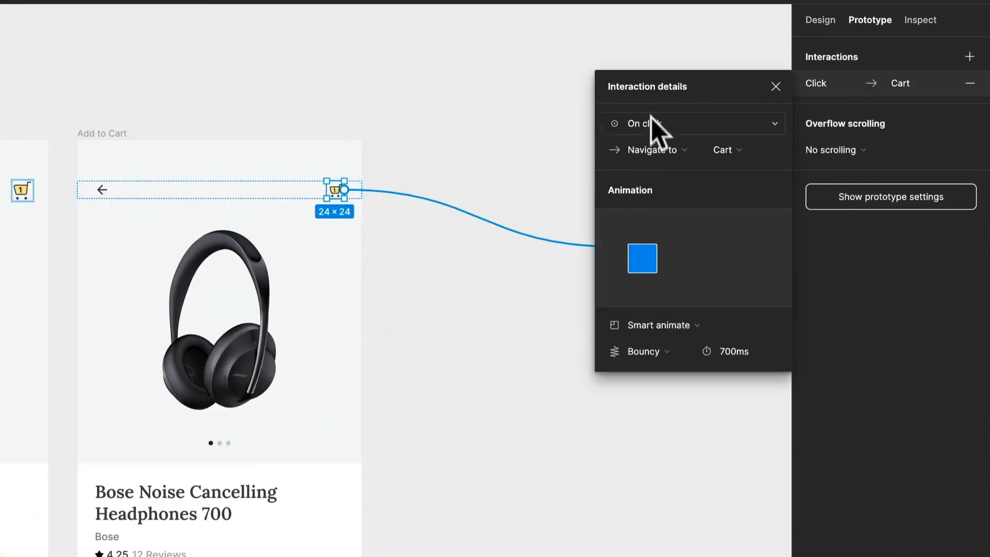
left_click(659, 149)
left_click(677, 202)
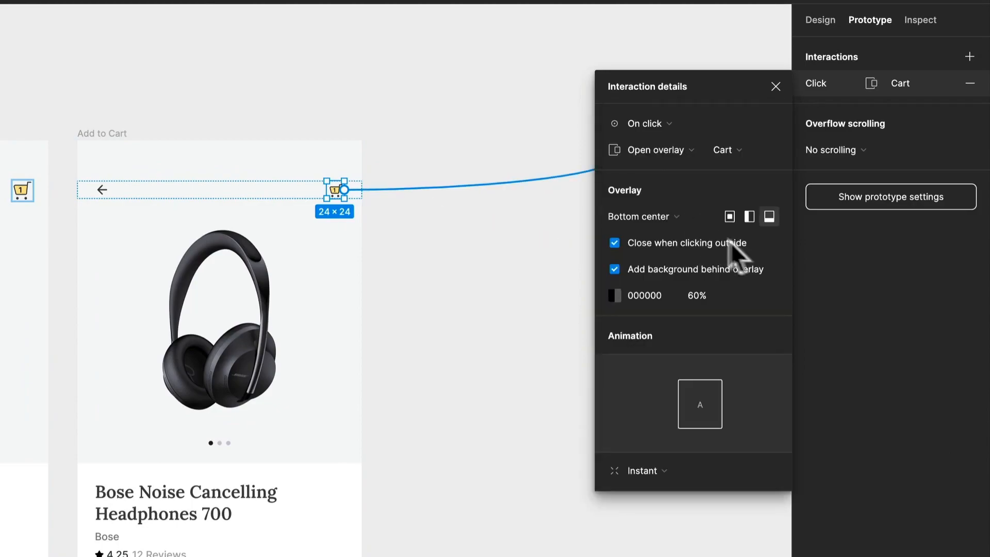
Set the cart overlay's animation to an upward Move in with Bouncy easing and a 300 ms duration.
left_click(699, 470)
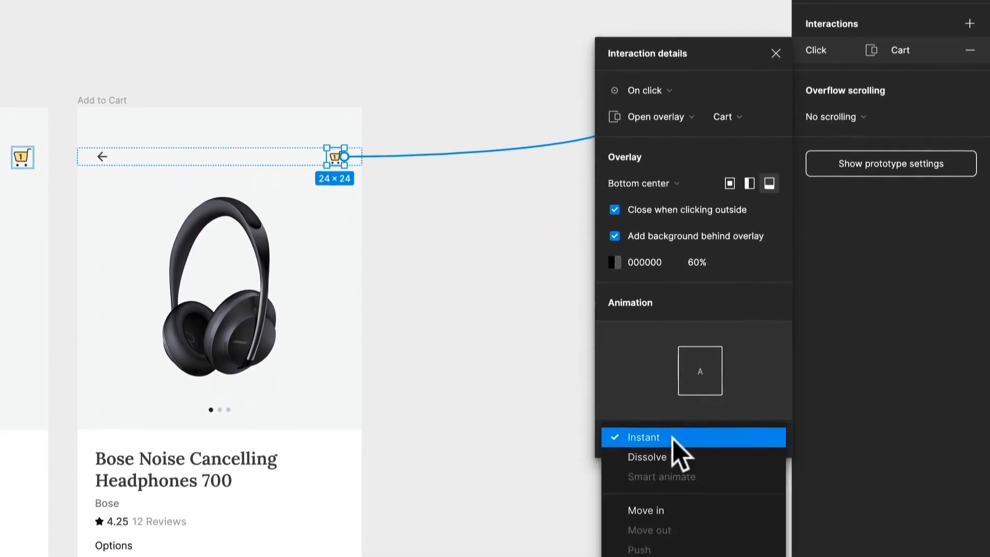
left_click(670, 489)
scroll(691, 420, "down", 1)
left_click(668, 415)
left_click(670, 465)
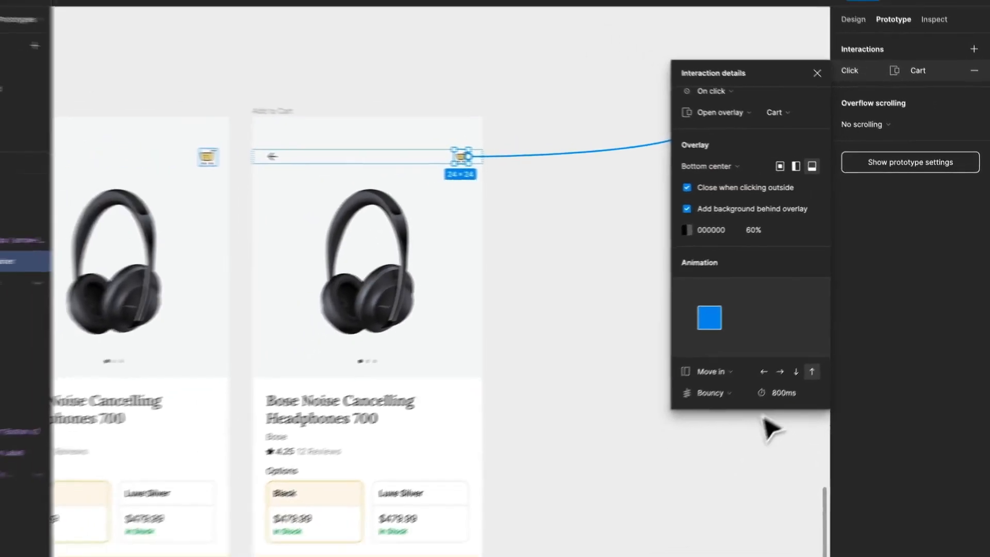
left_click(711, 432)
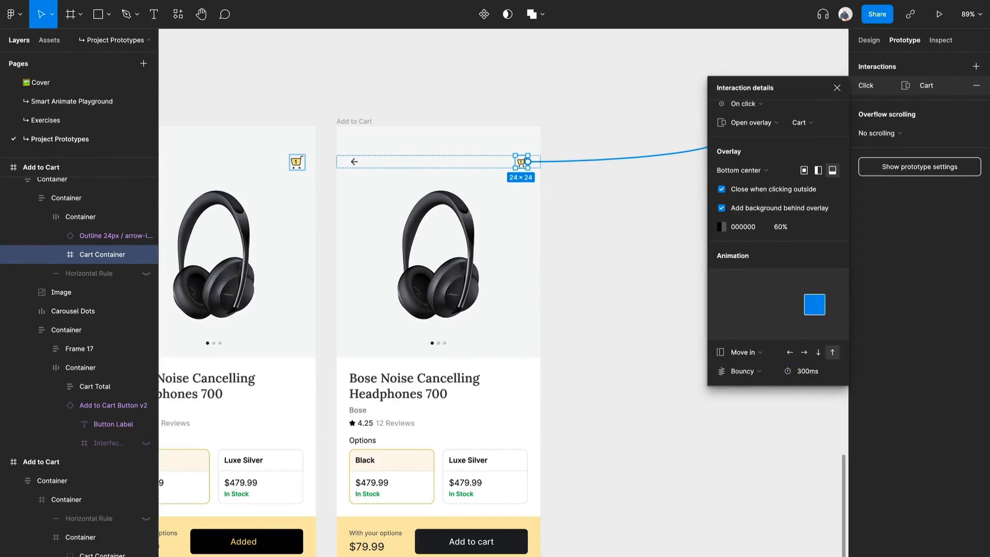
Preview the v2 flow by adding the headphones to the cart and opening the cart overlay, and return to the design file.
left_click(273, 7)
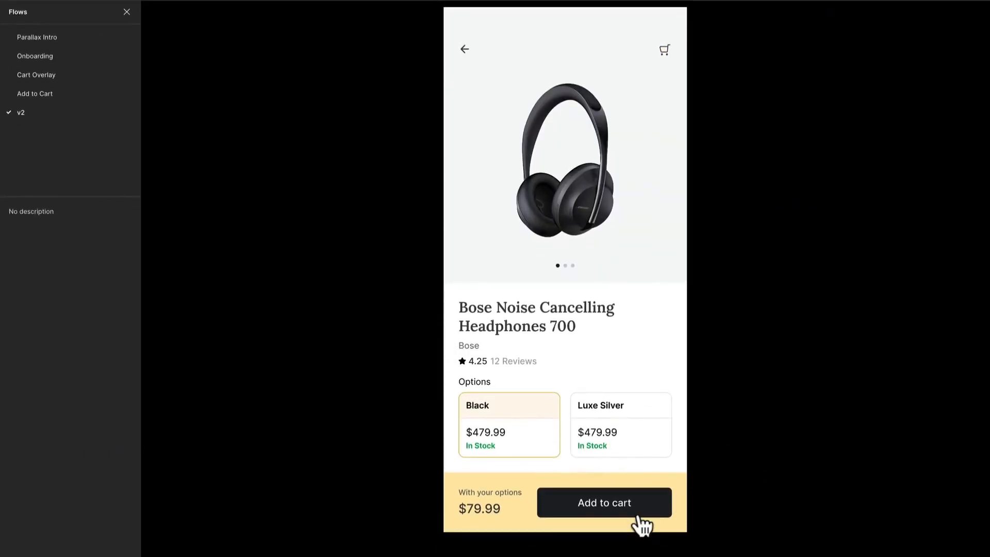
left_click(641, 521)
left_click(664, 50)
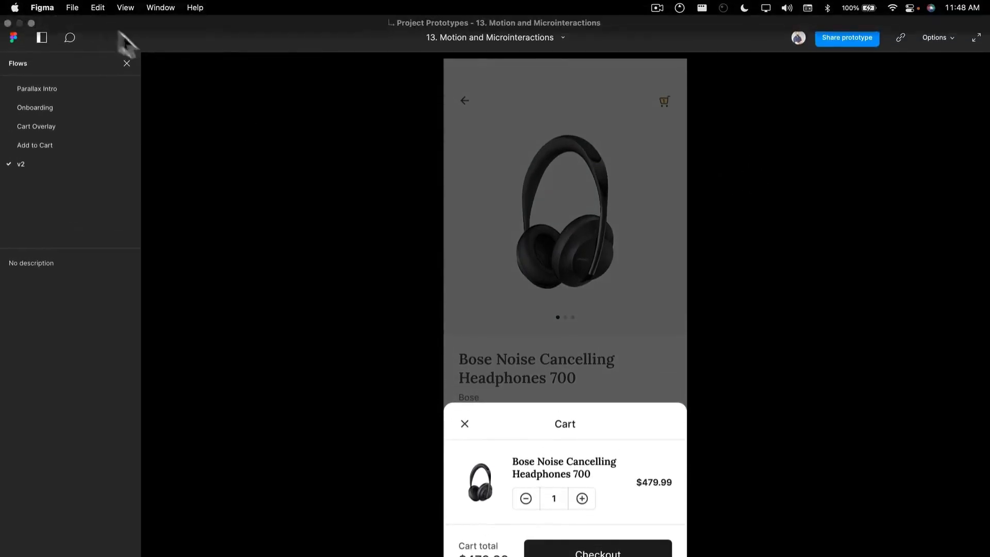
left_click(150, 11)
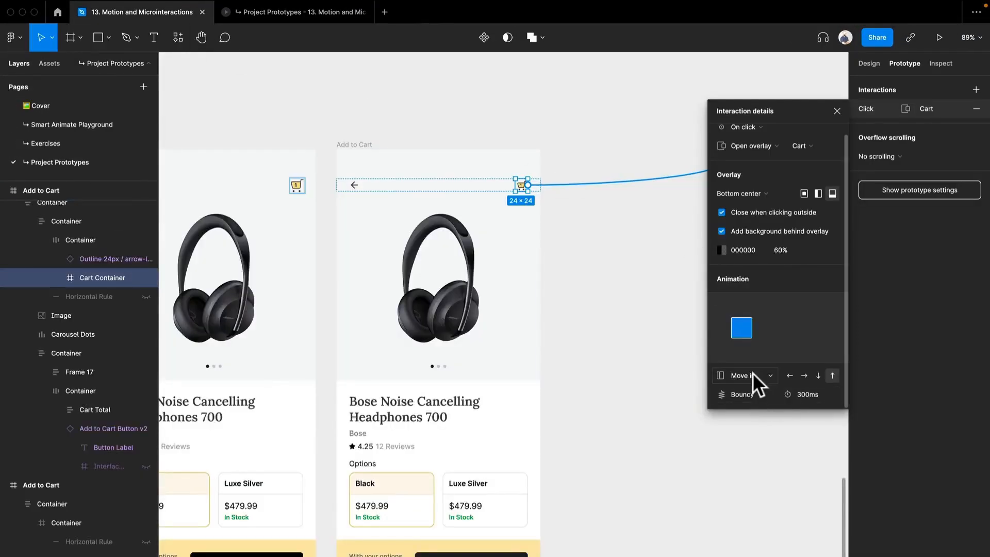
Replace the Bouncy easing of the cart overlay's Move in animation with another easing preset.
left_click(748, 394)
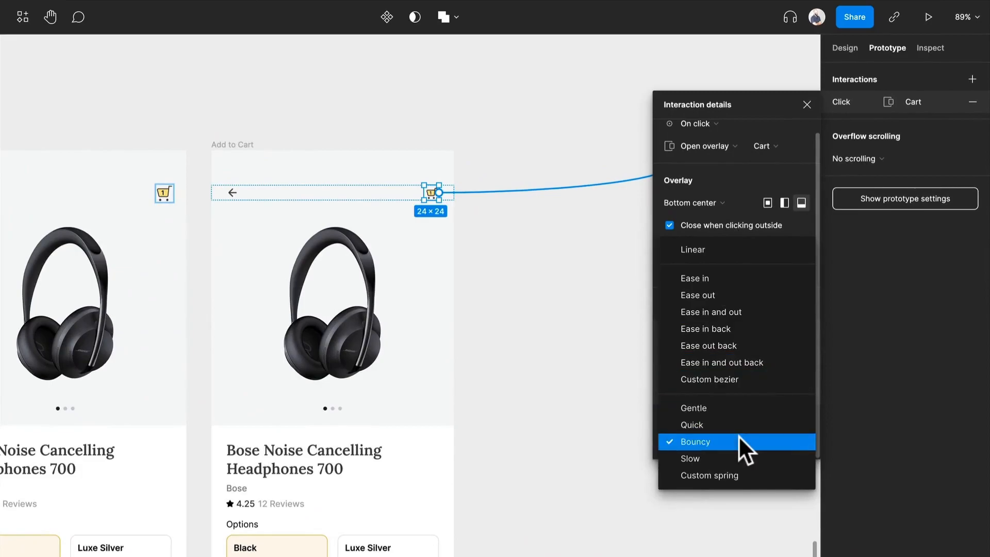
left_click(746, 281)
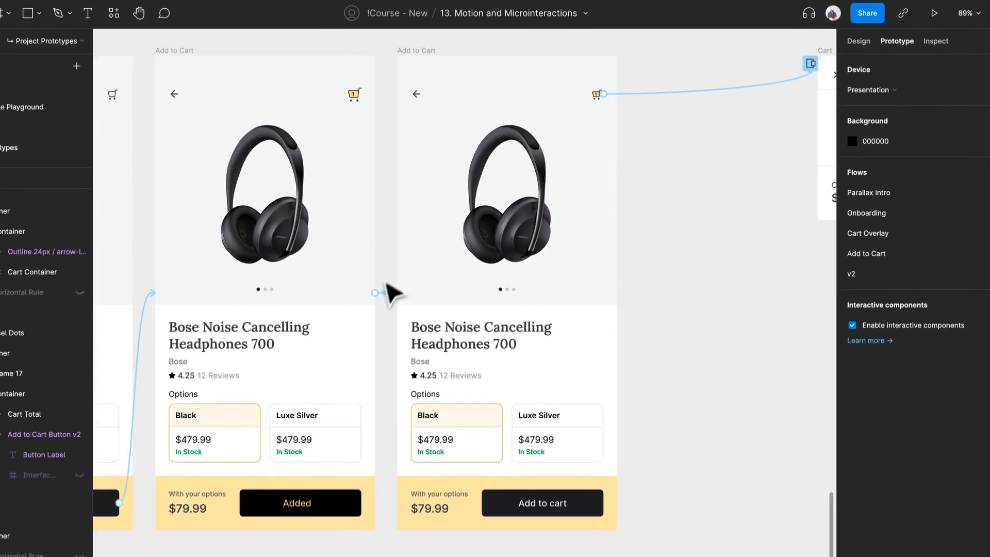
Set the Smart animate easing of the first product page's Add to cart button transition to Ease out.
left_click(390, 296)
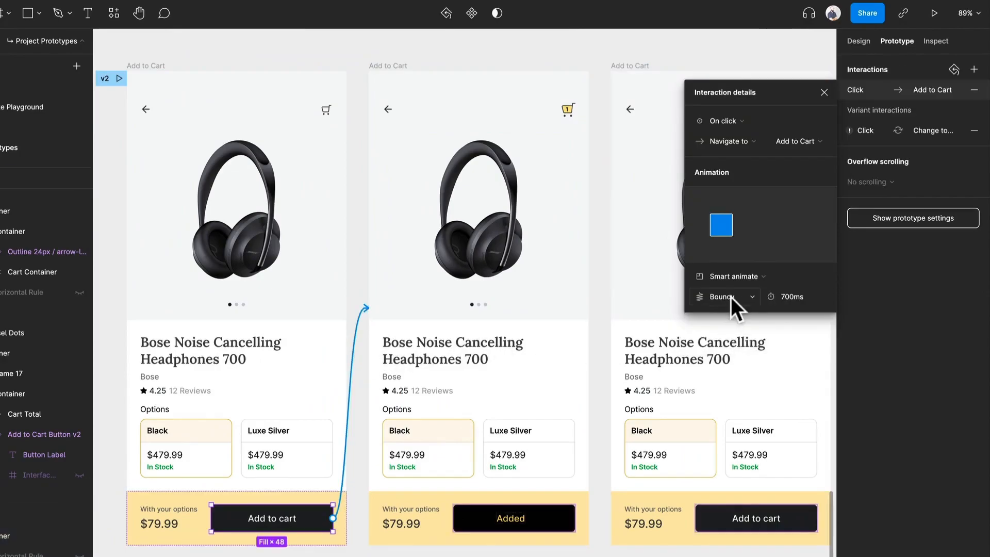
left_click(729, 296)
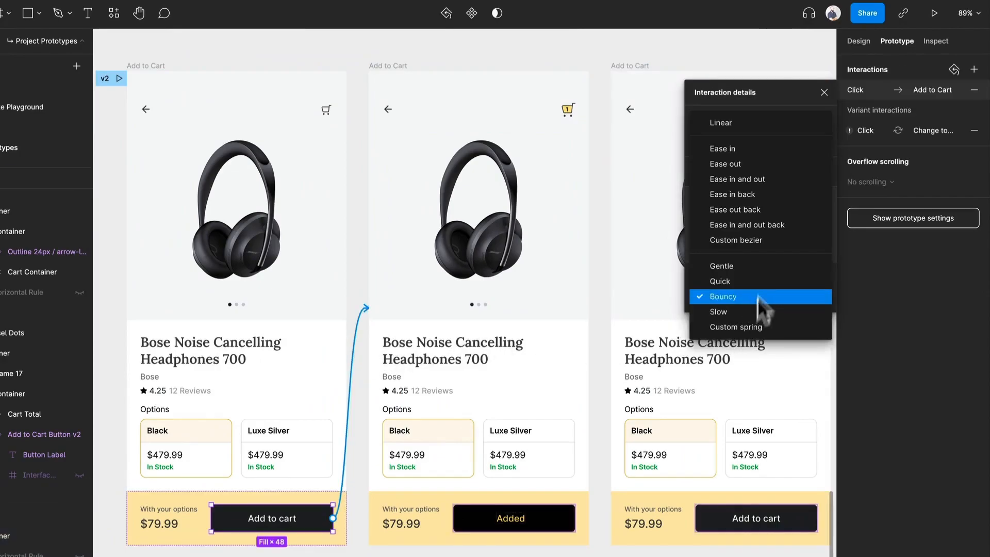
left_click(768, 164)
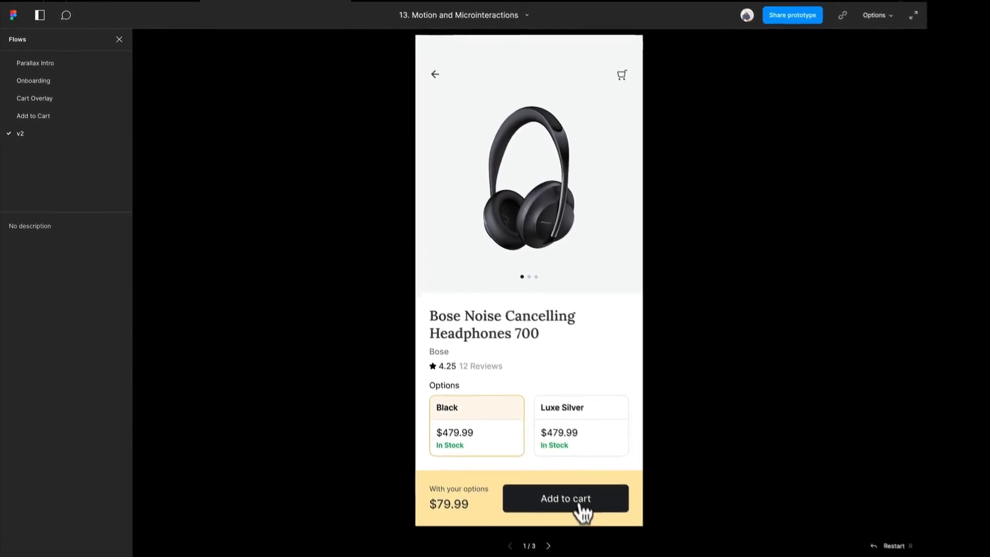
Preview the Add to cart button's transition with its changed easing and return to the design file.
left_click(577, 508)
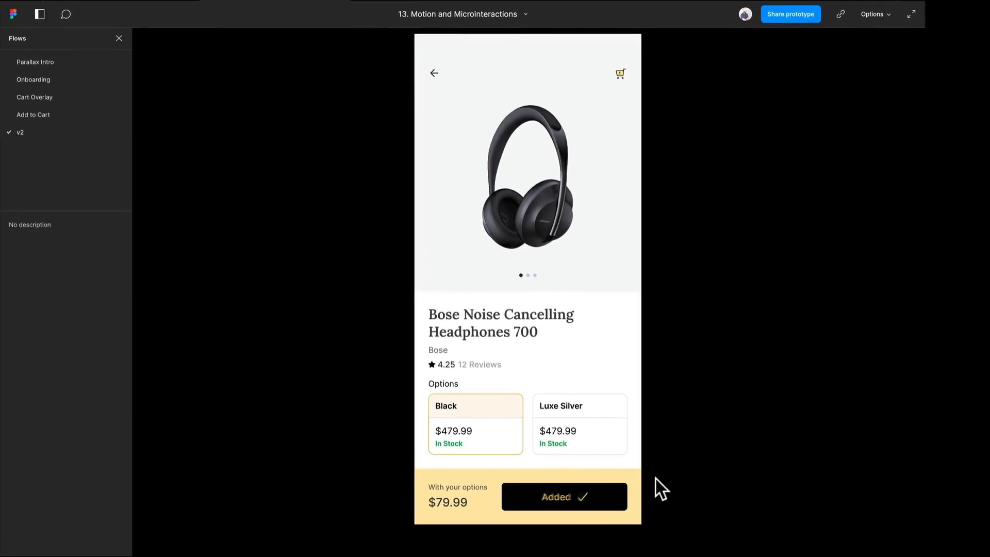
left_click(170, 15)
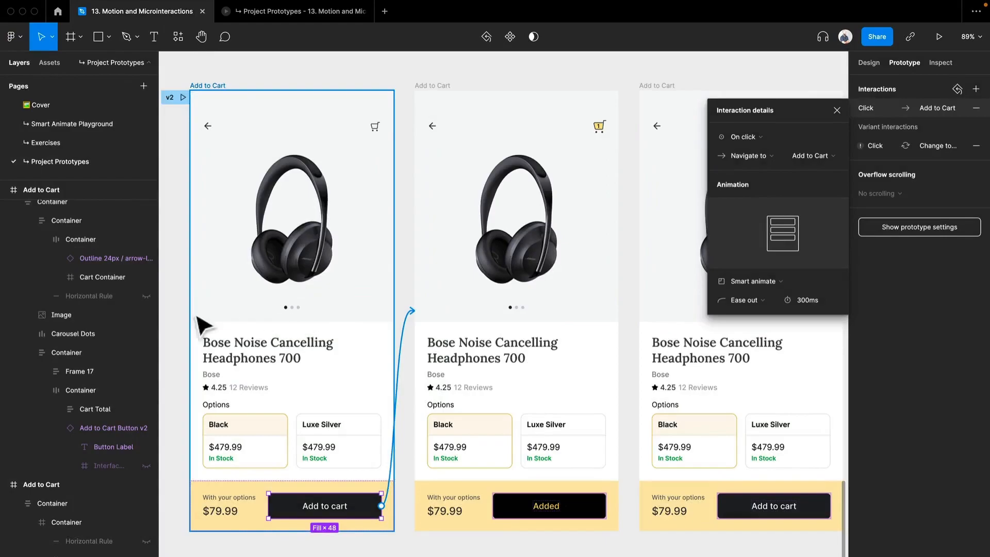
Examine the Add to Cart Button v2 component's variant interactions and the linked product pages of the v2 flow.
left_click_drag(205, 315, 640, 361)
left_click(560, 297)
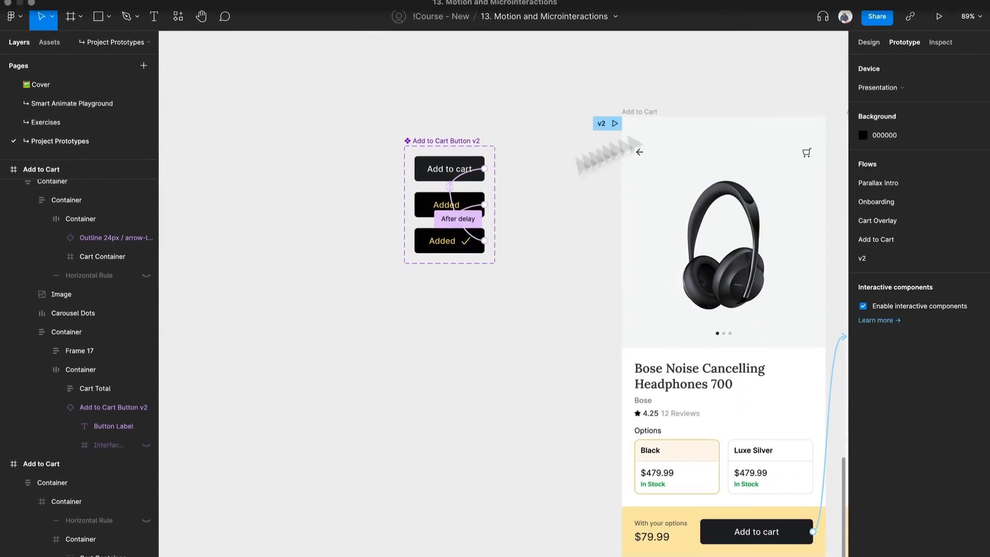
scroll(524, 218, "up", 10)
scroll(523, 219, "down", 4)
scroll(696, 303, "down", 4)
scroll(472, 311, "down", 2)
scroll(467, 300, "down", 10)
scroll(525, 301, "up", 10)
scroll(477, 274, "down", 10)
scroll(479, 273, "up", 4)
Delete the middle Add to Cart page and move the last product page into its place beside the first one.
left_click(361, 162)
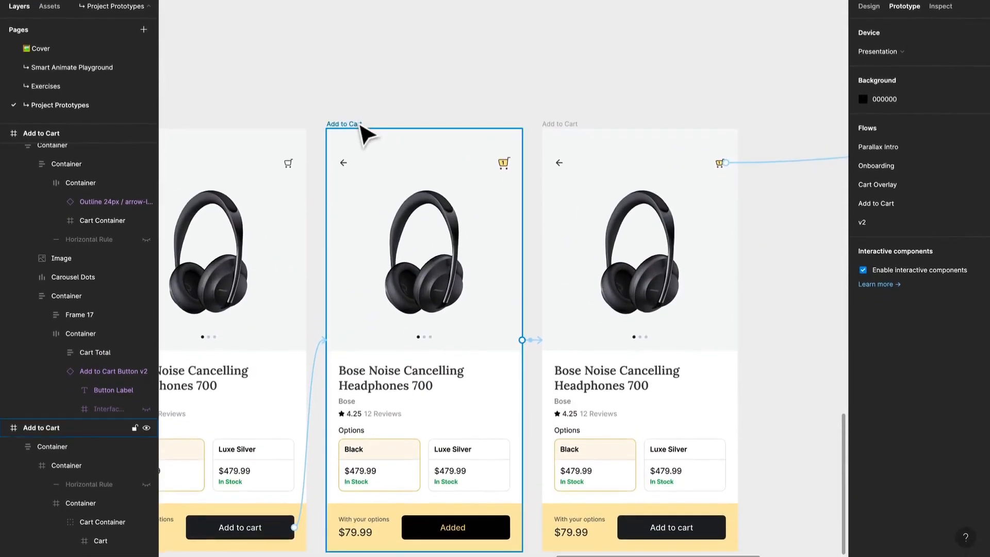
left_click(361, 125)
key("Delete")
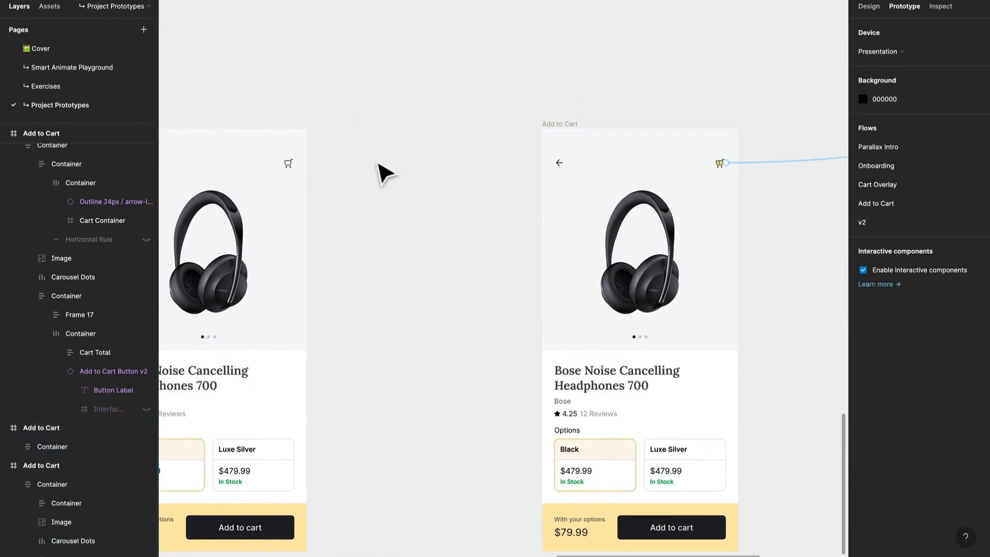
left_click_drag(569, 127, 355, 128)
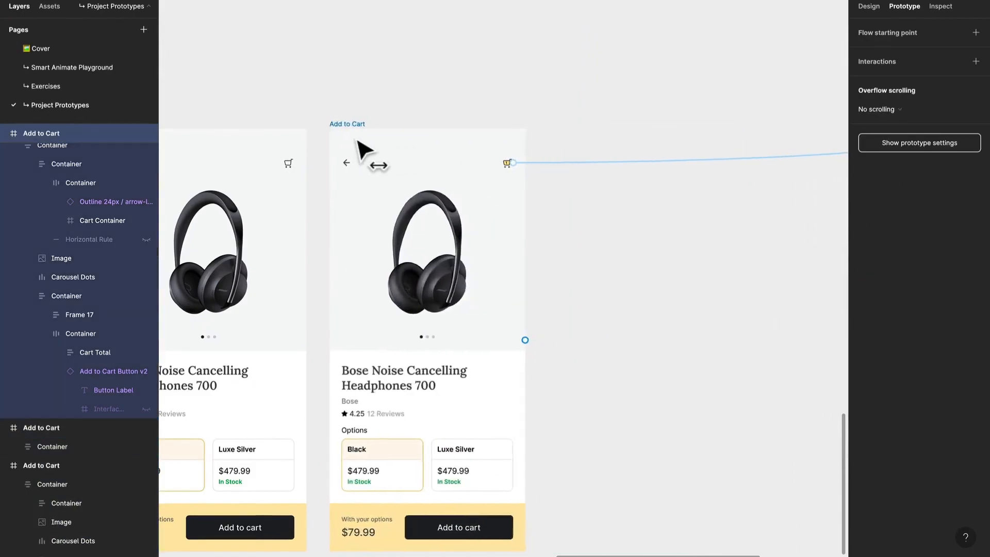
Set the State of the moved product page's Add to Cart Button v2 to Added.
left_click(473, 542)
left_click(475, 545)
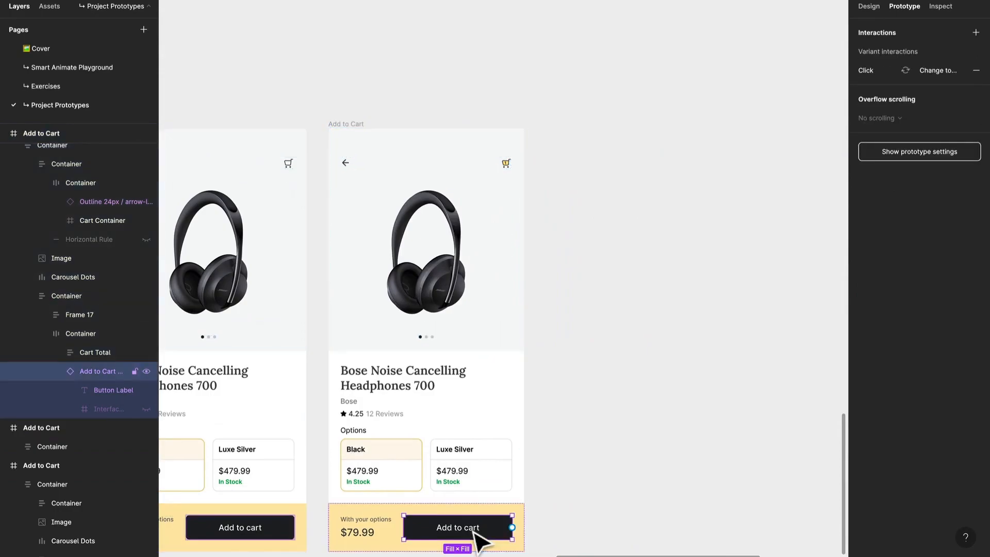
left_click(859, 4)
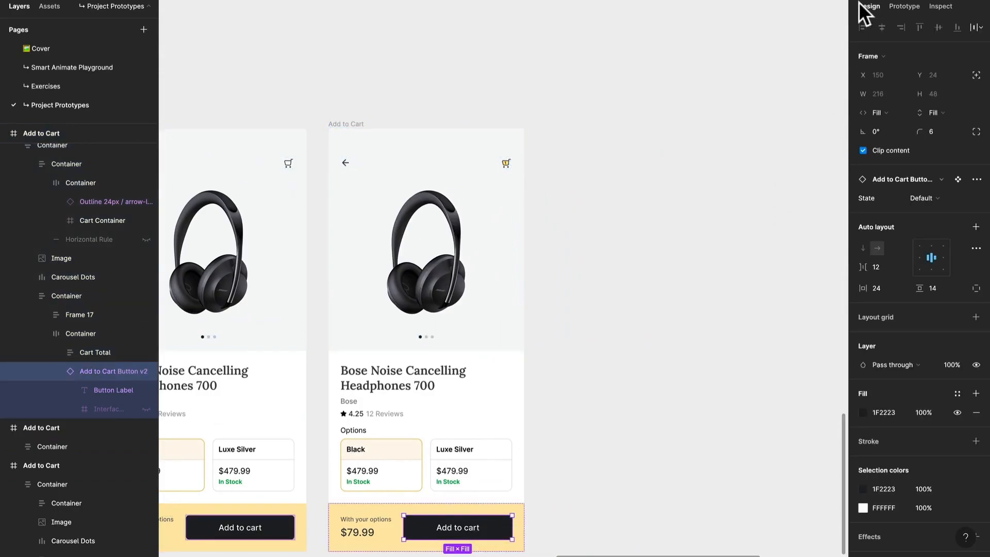
left_click(921, 199)
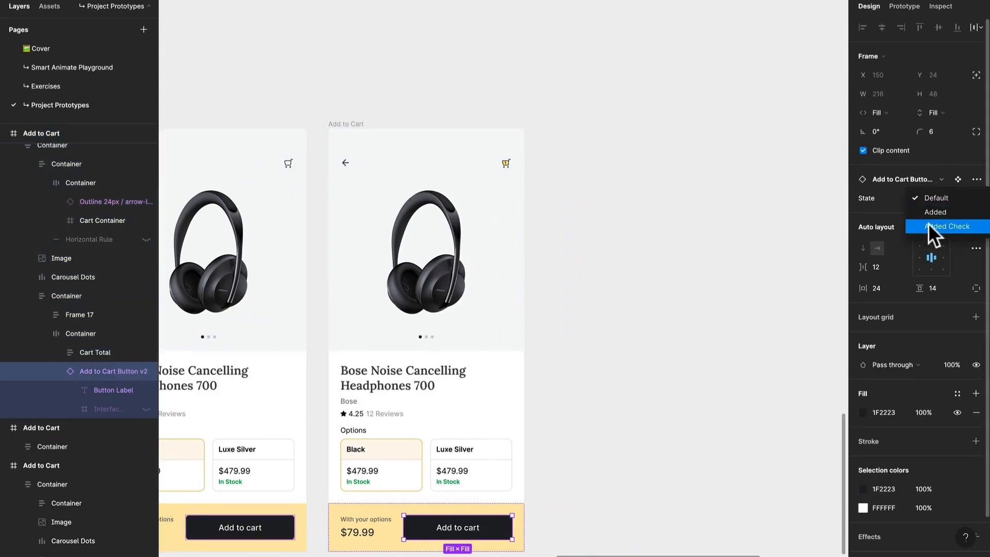
left_click(939, 214)
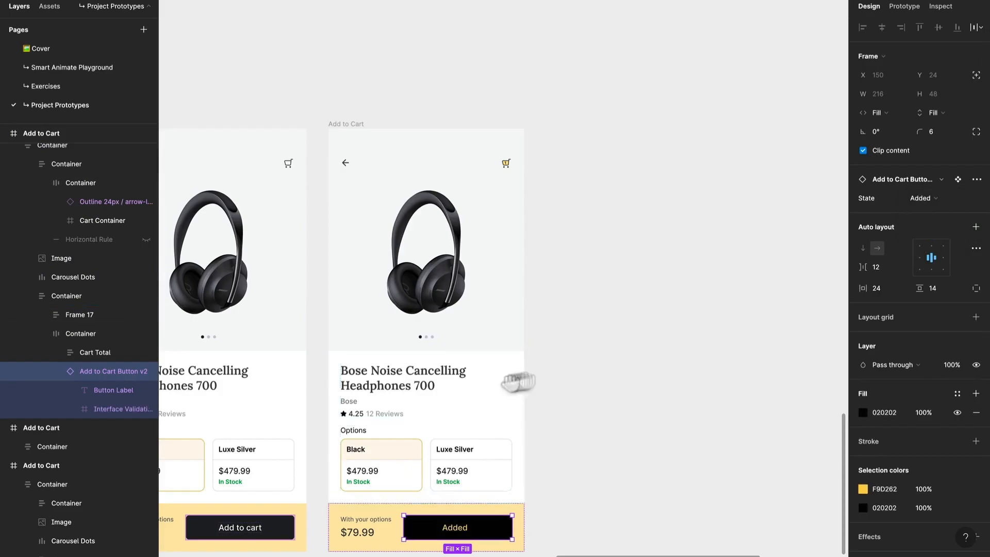
Link the first product page's Add to cart button to the second Add to Cart page with an on-click Navigate to interaction.
scroll(710, 260, "left", 3)
left_click(714, 265)
left_click(904, 6)
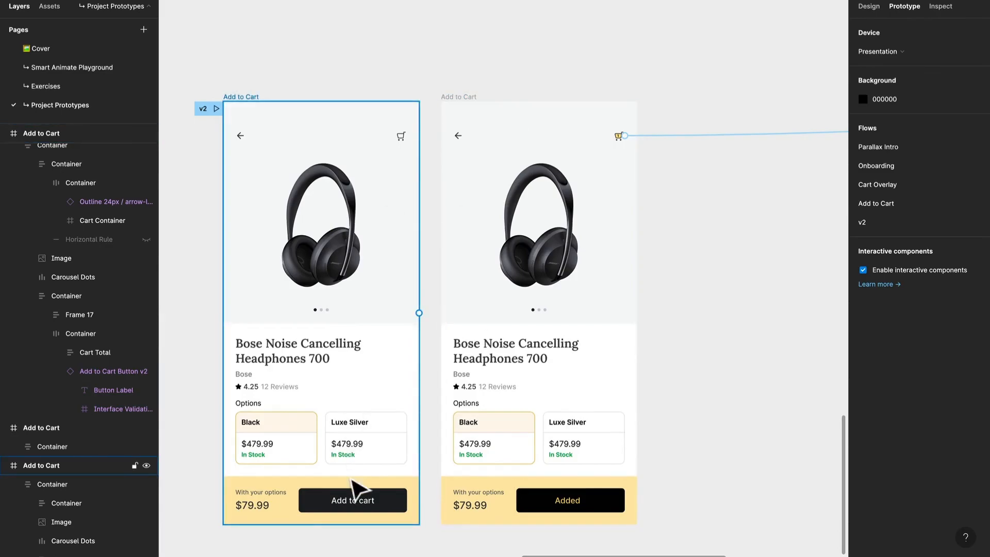
left_click(372, 498)
double_click(371, 498)
double_click(363, 495)
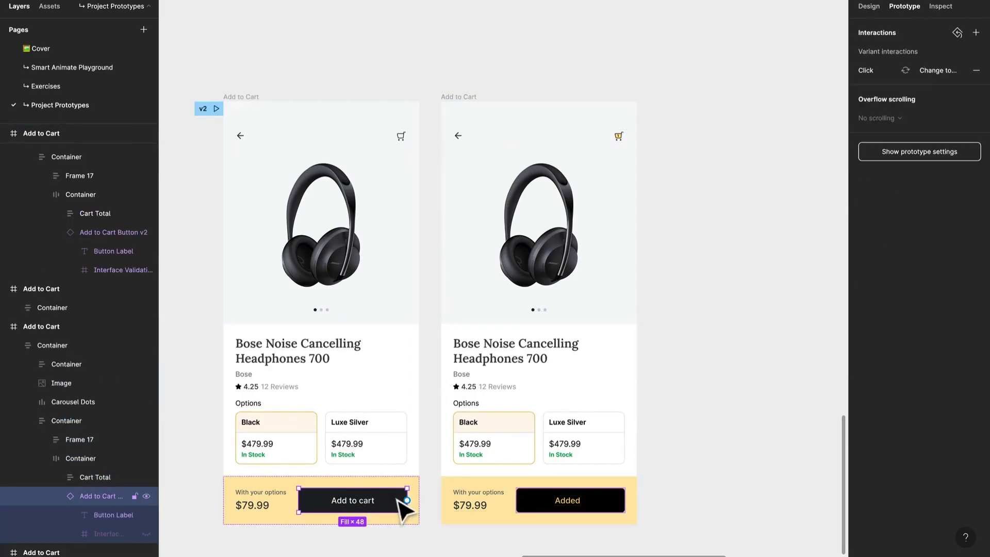
left_click_drag(407, 500, 506, 402)
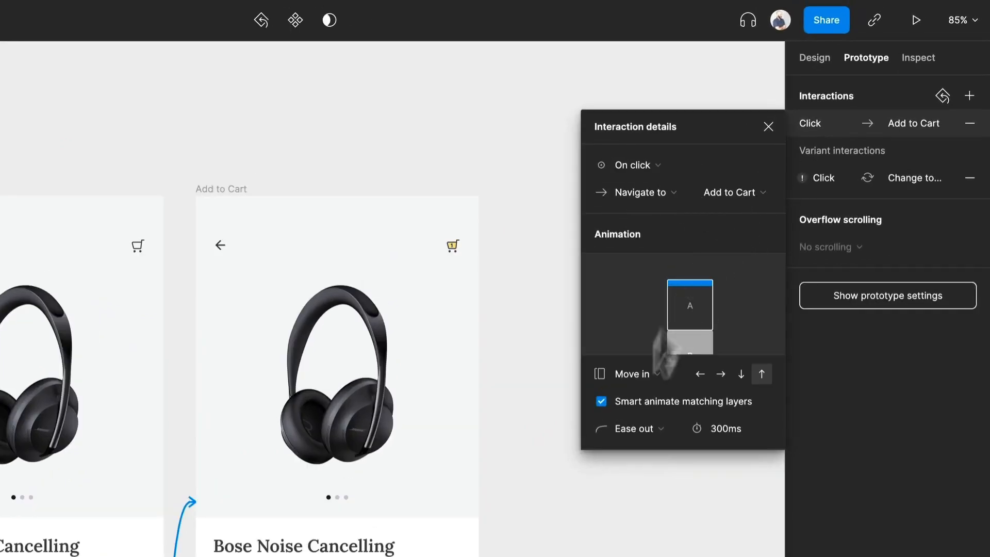
Set the new page transition's animation to Smart animate with Bouncy easing.
left_click(655, 366)
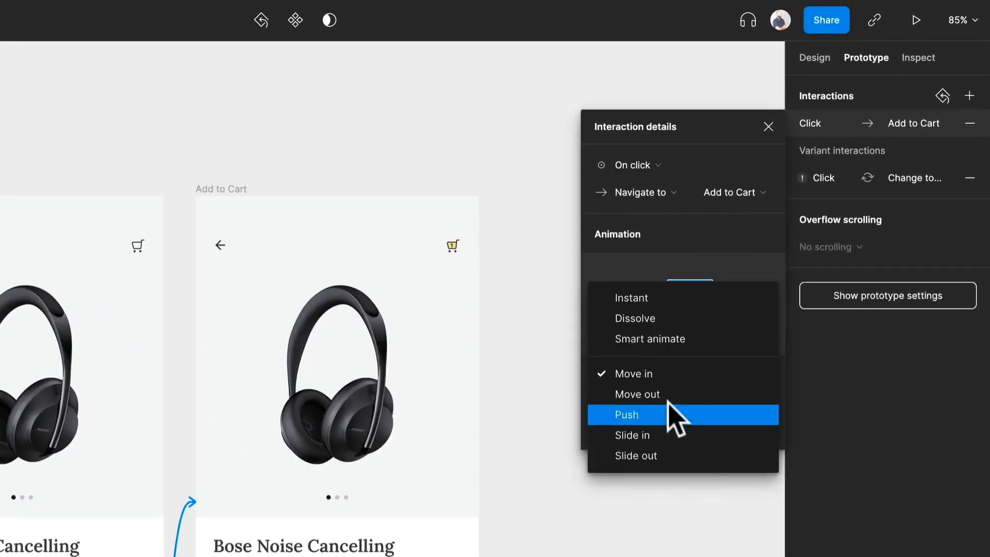
left_click(665, 339)
left_click(659, 403)
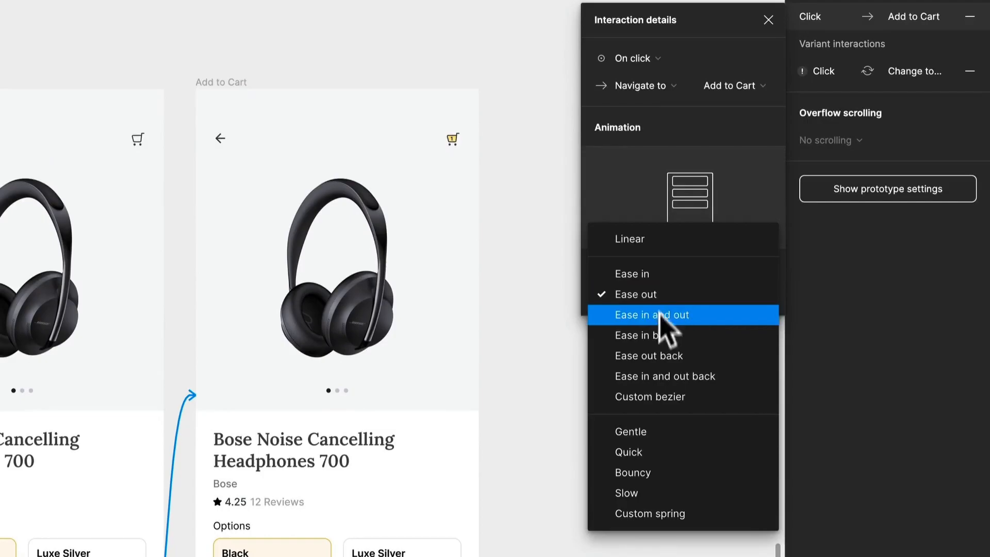
left_click(669, 479)
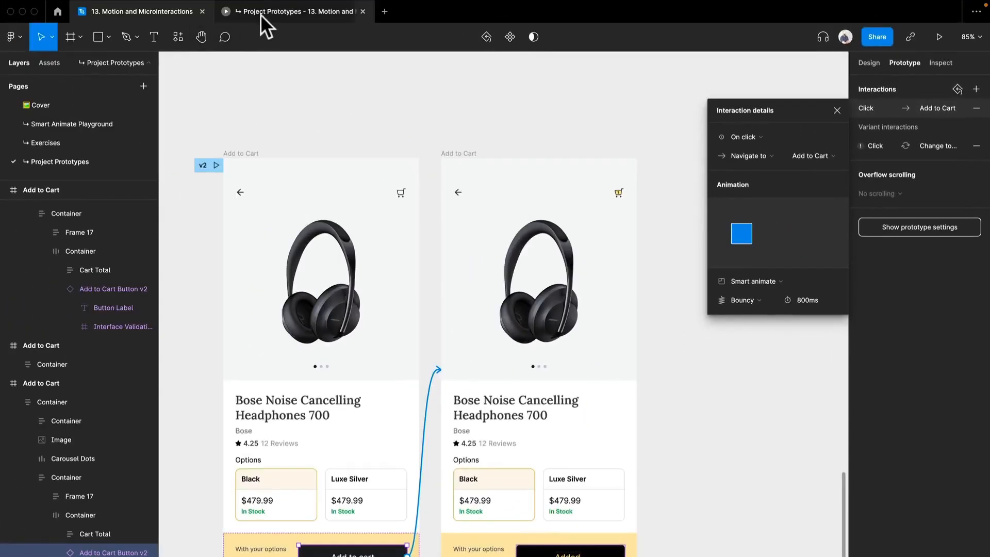
Preview the two-page add-to-cart flow, opening the cart overlay and dismissing it.
left_click(261, 14)
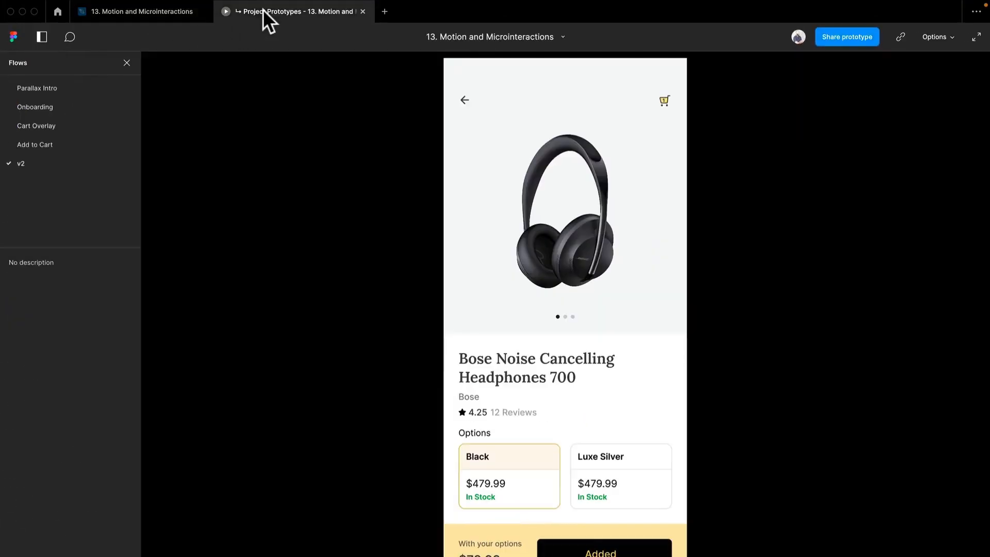
left_click(603, 551)
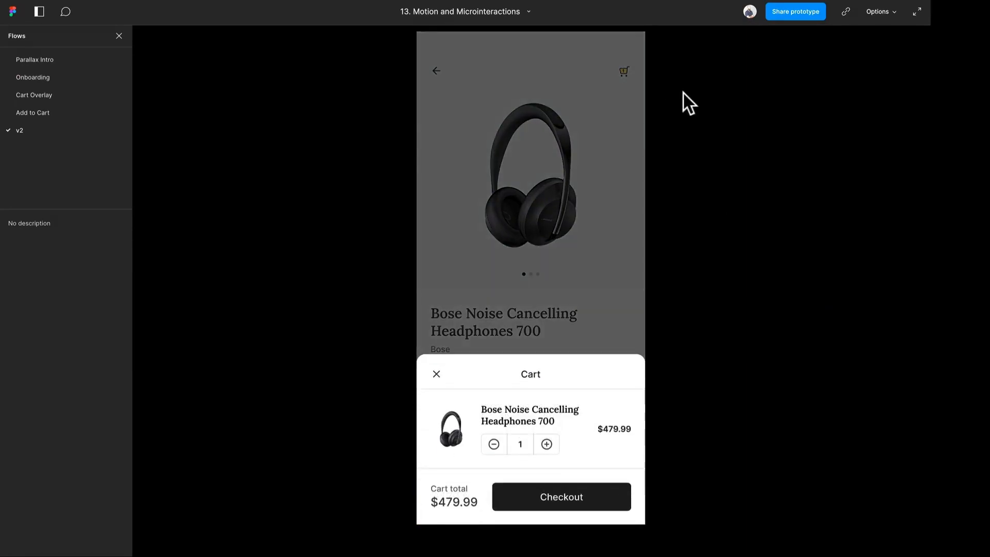
left_click(563, 355)
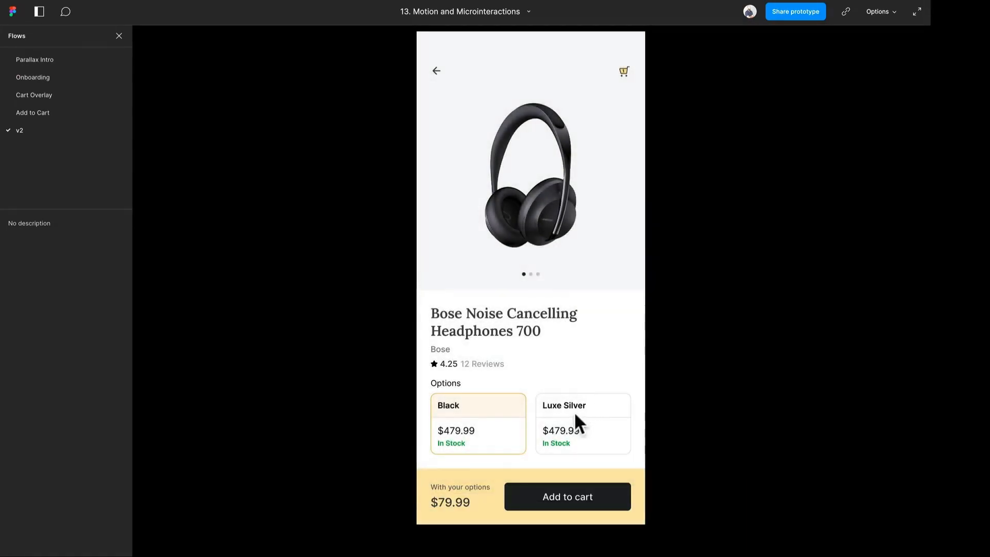